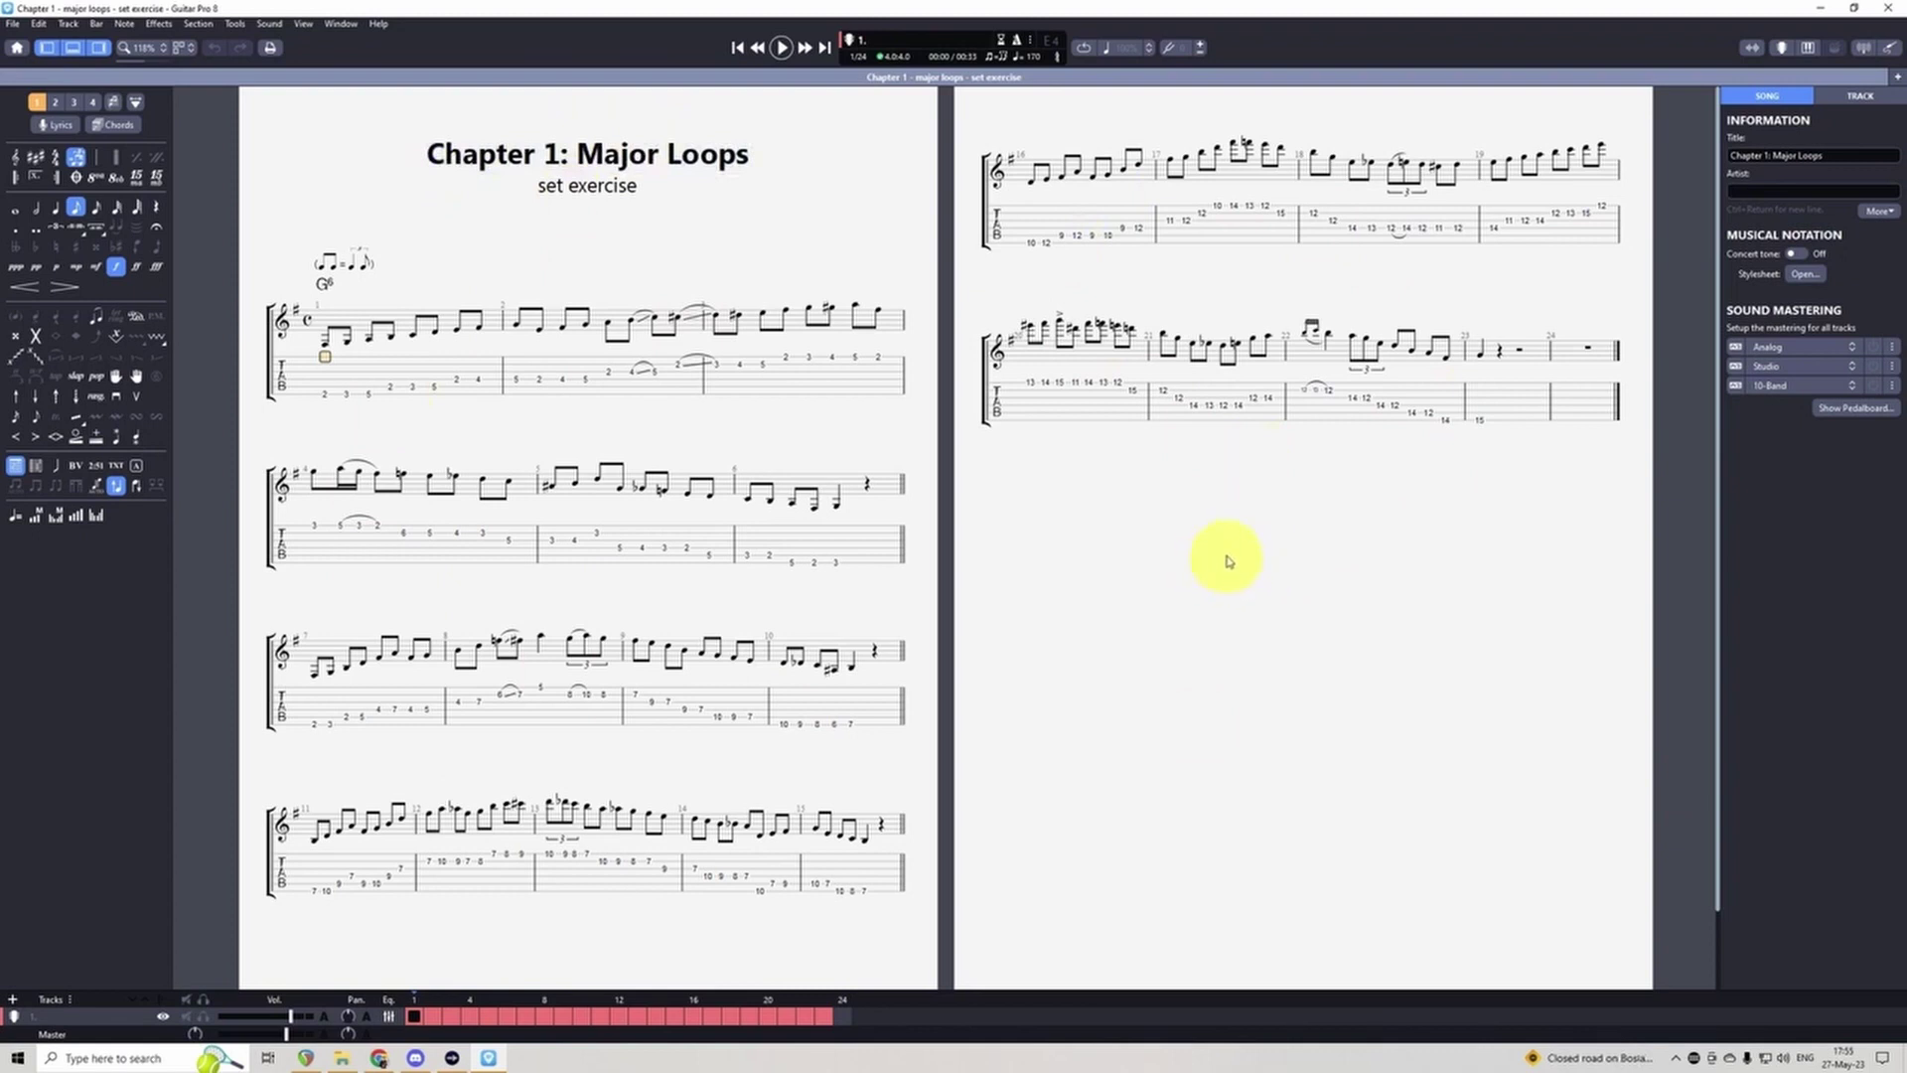
# Step: Play back the exercise from the first note of bar 1, then stop playback
pyautogui.click(327, 347)
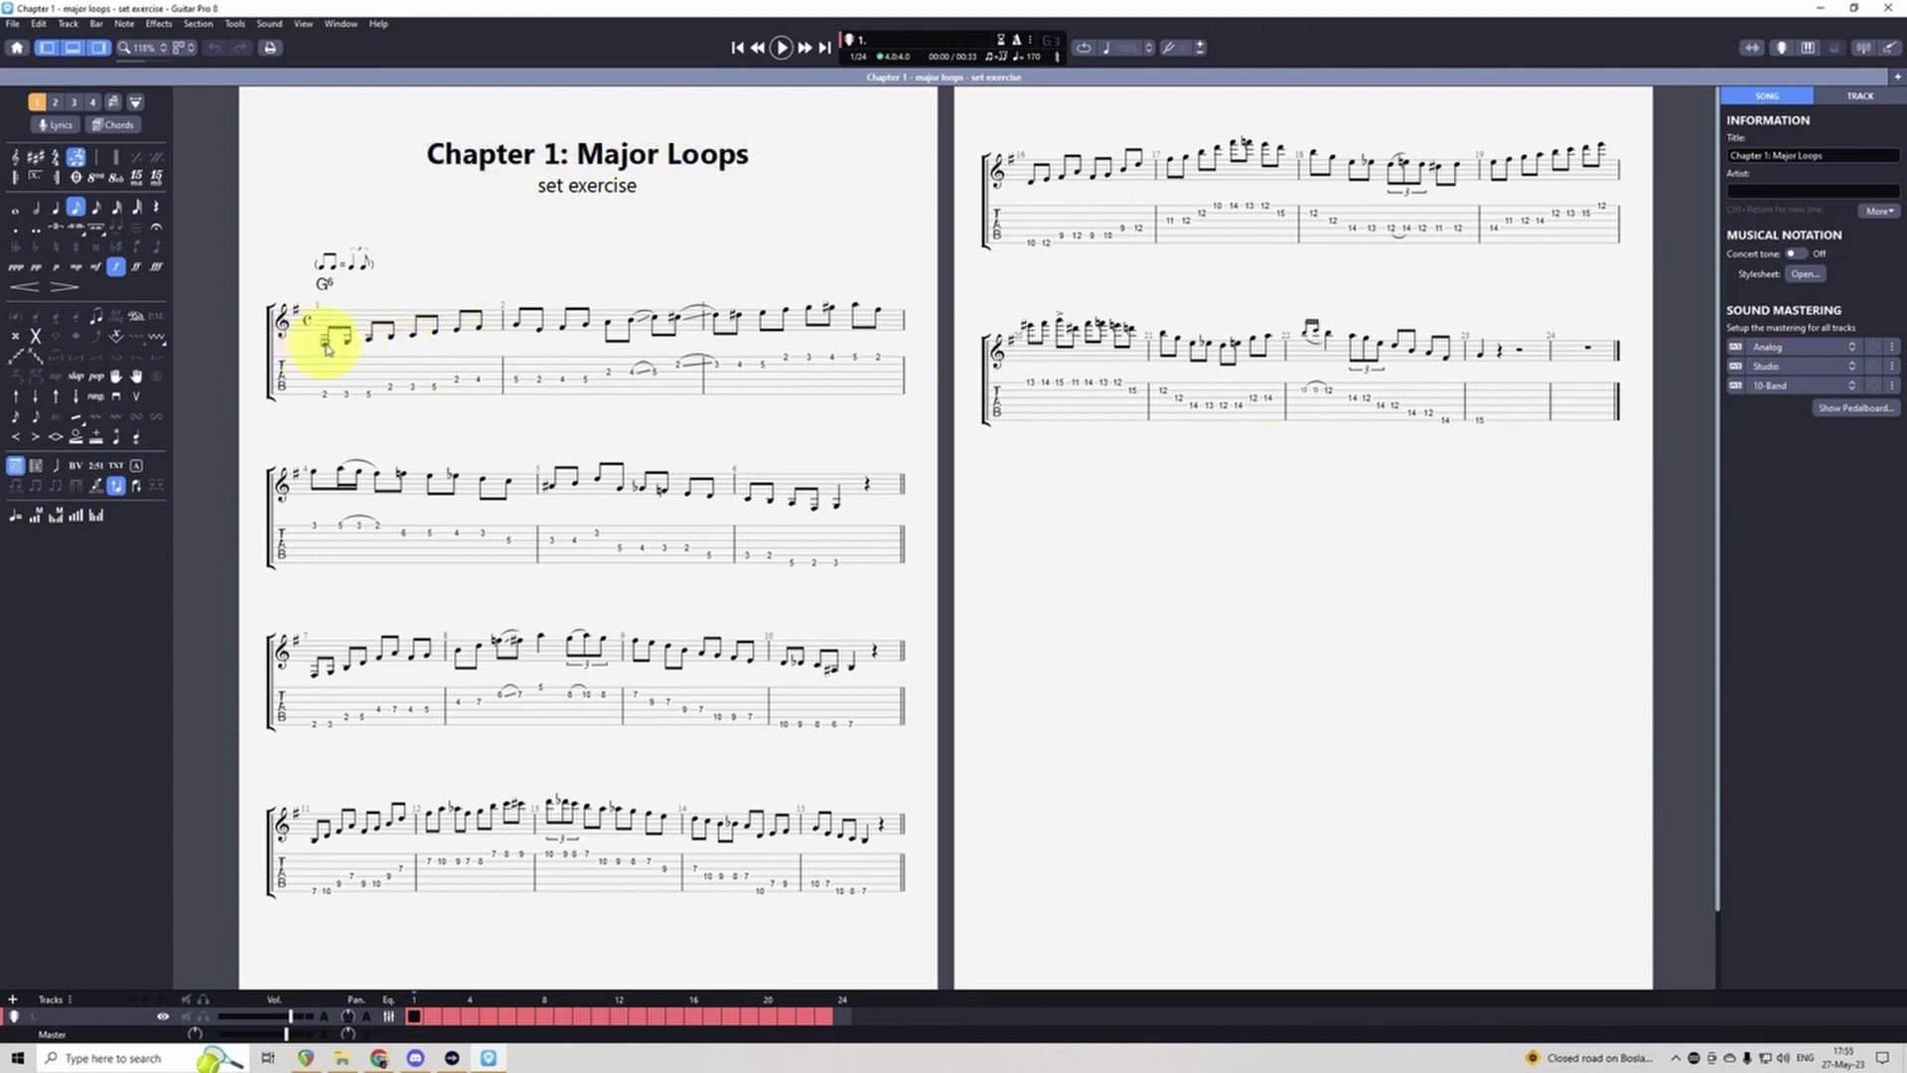
pyautogui.press('space')
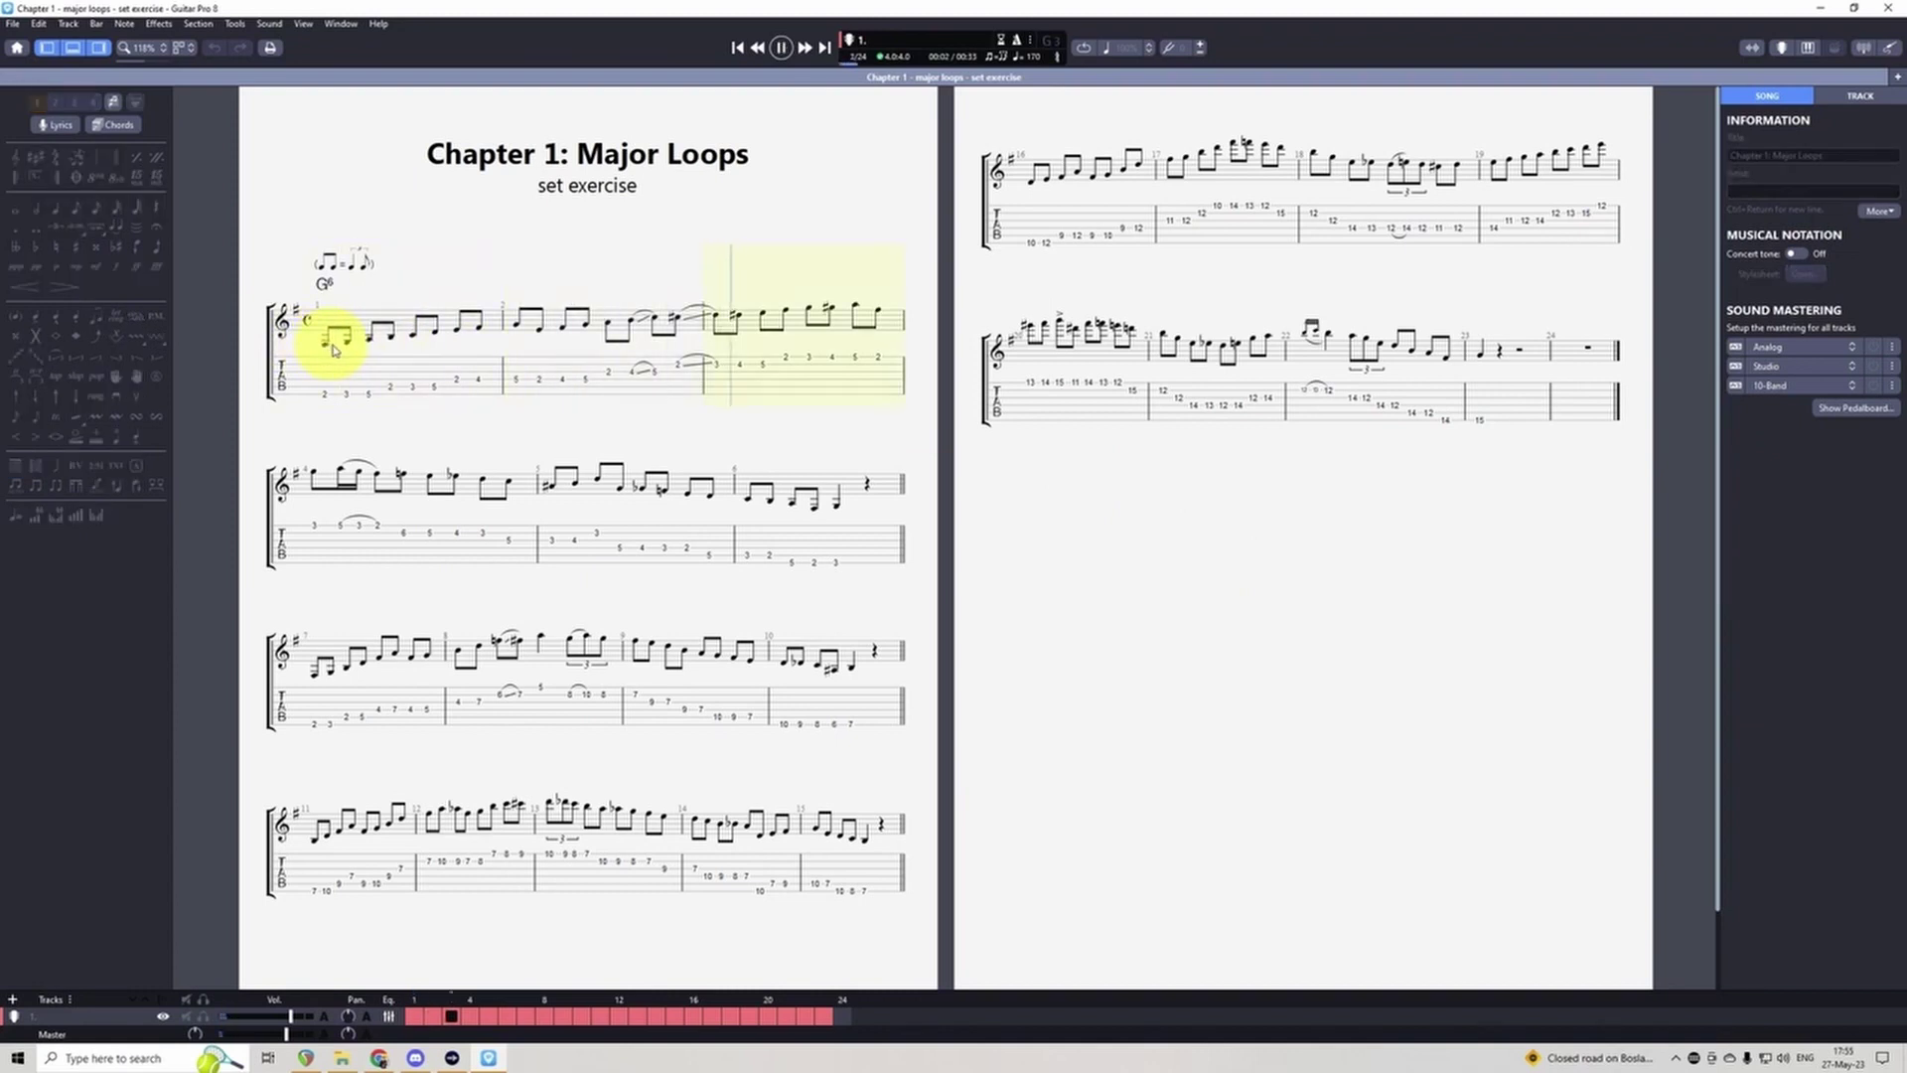
pyautogui.press('space')
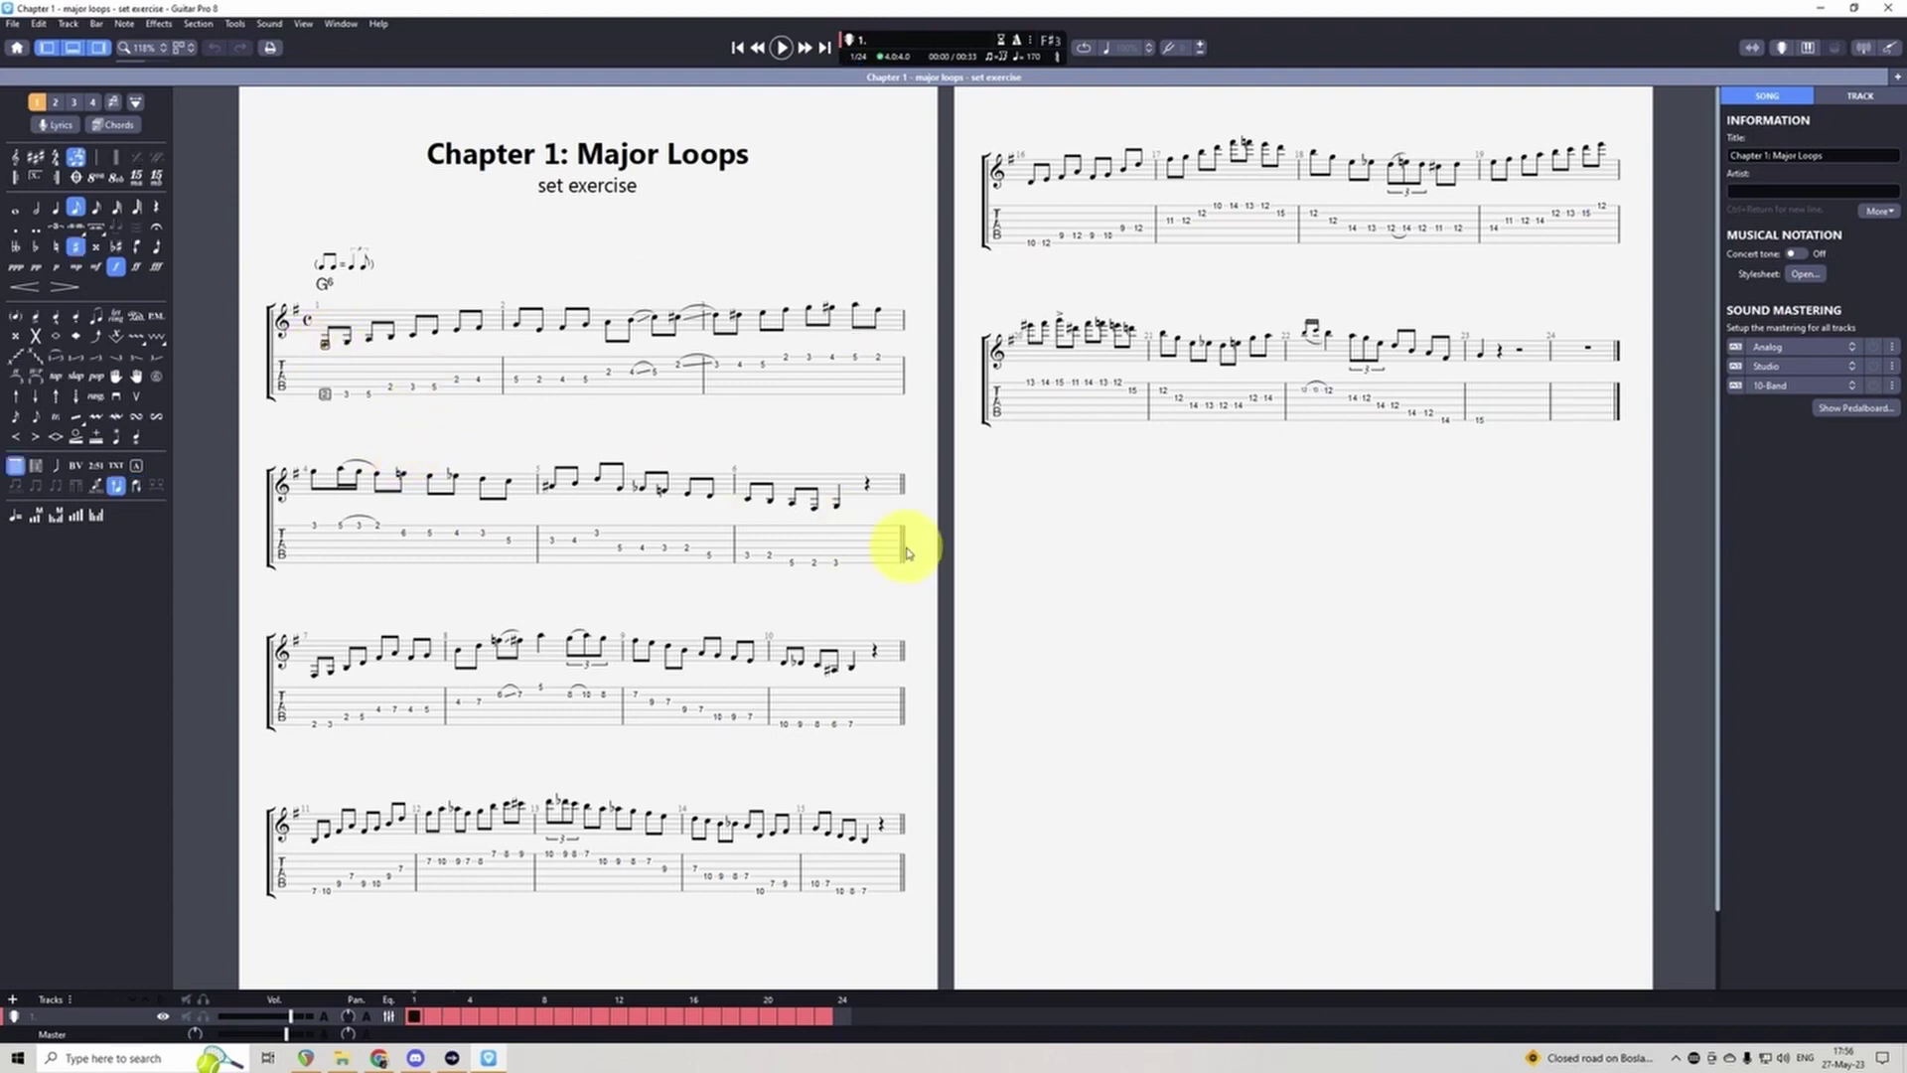
# Step: Select bars 1–6, turn on loop playback, and play the looped selection
pyautogui.keyDown('shift'); pyautogui.click(864, 540); pyautogui.keyUp('shift')
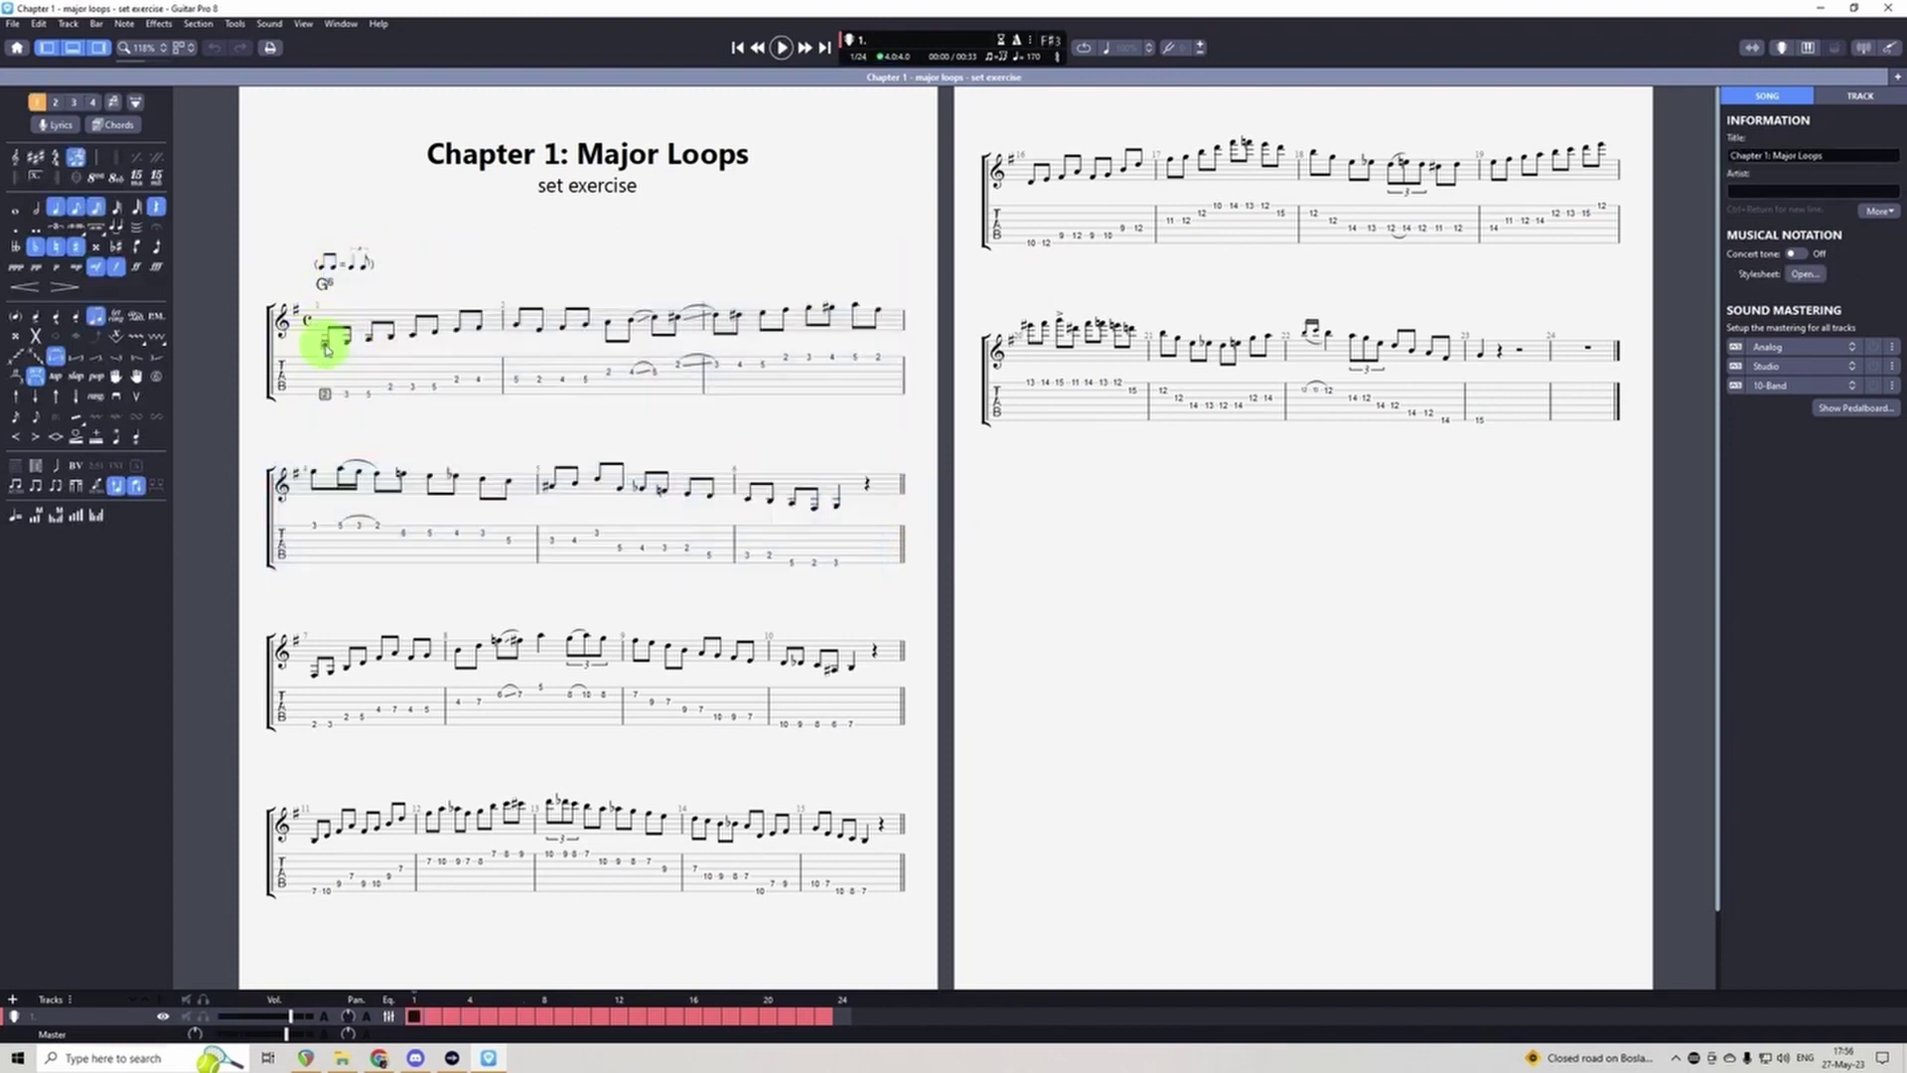
pyautogui.click(1084, 47)
pyautogui.press('space')
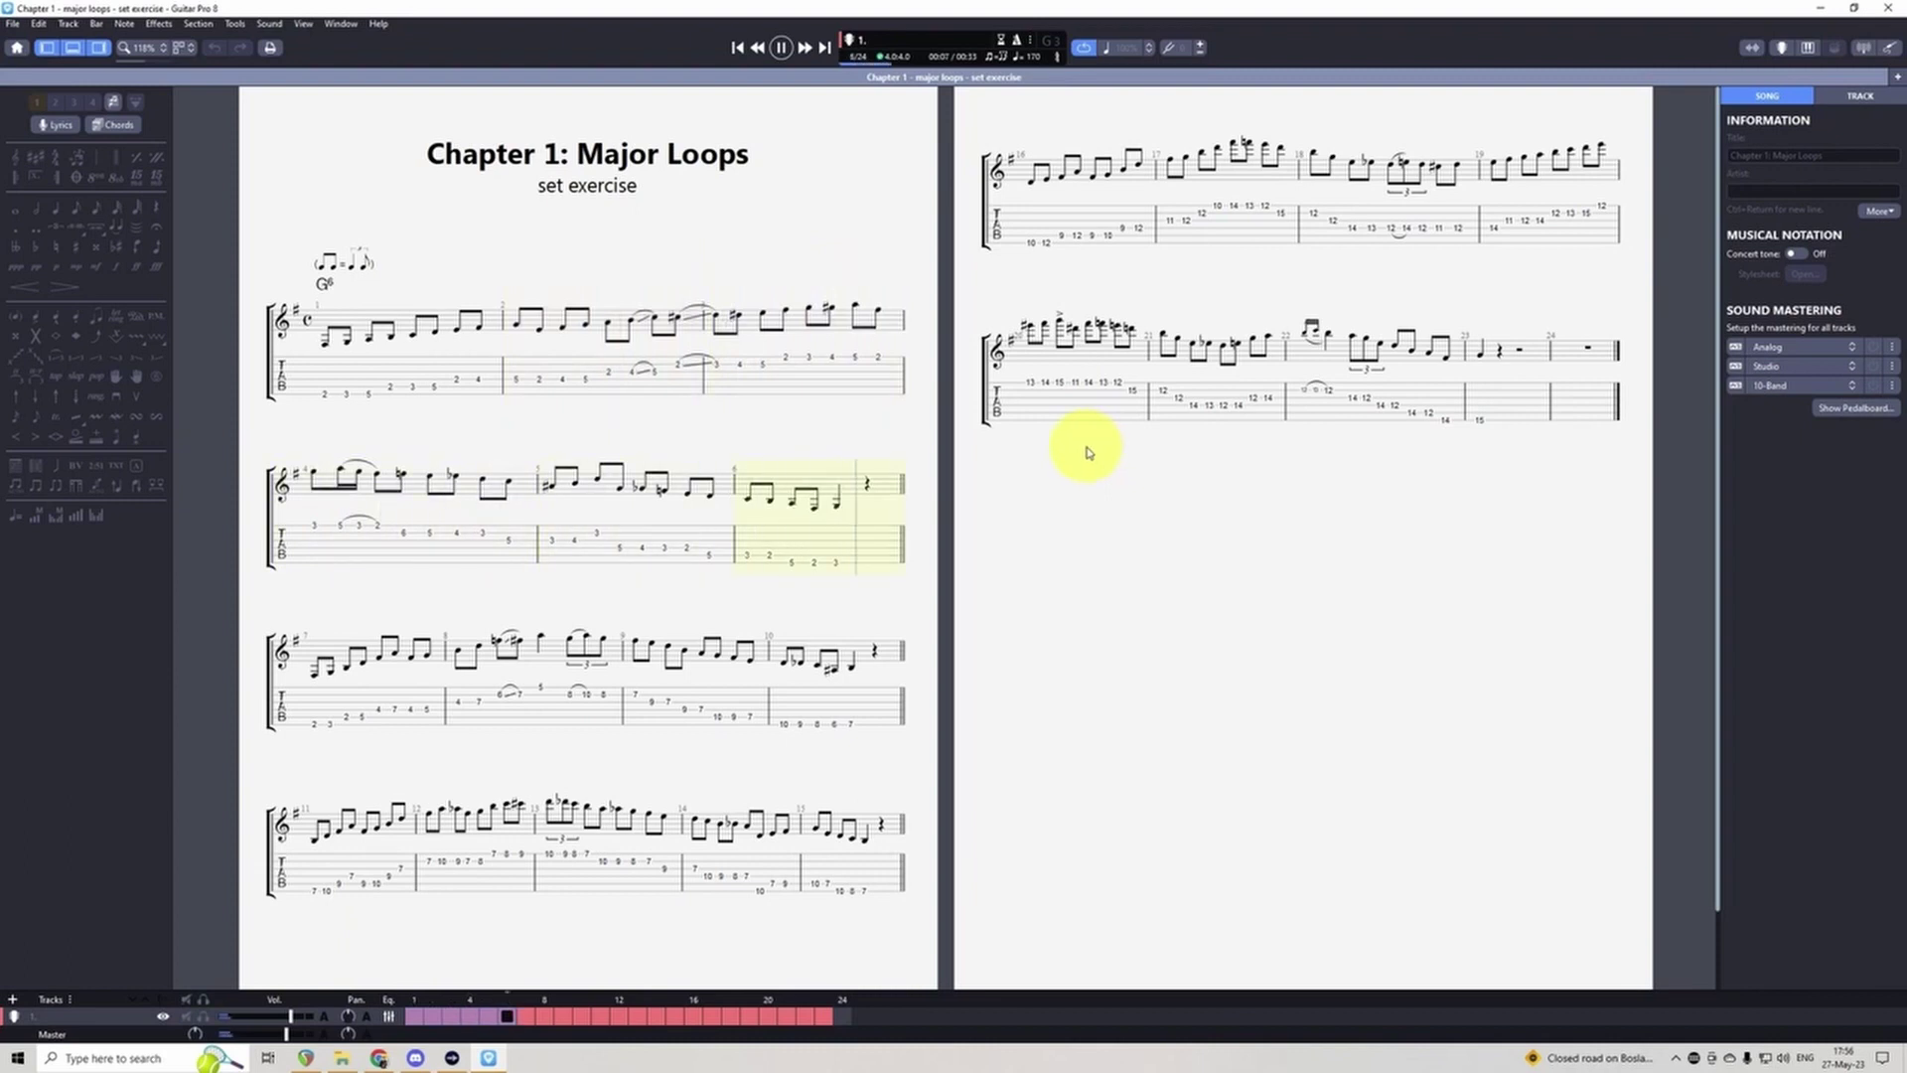
pyautogui.press('space')
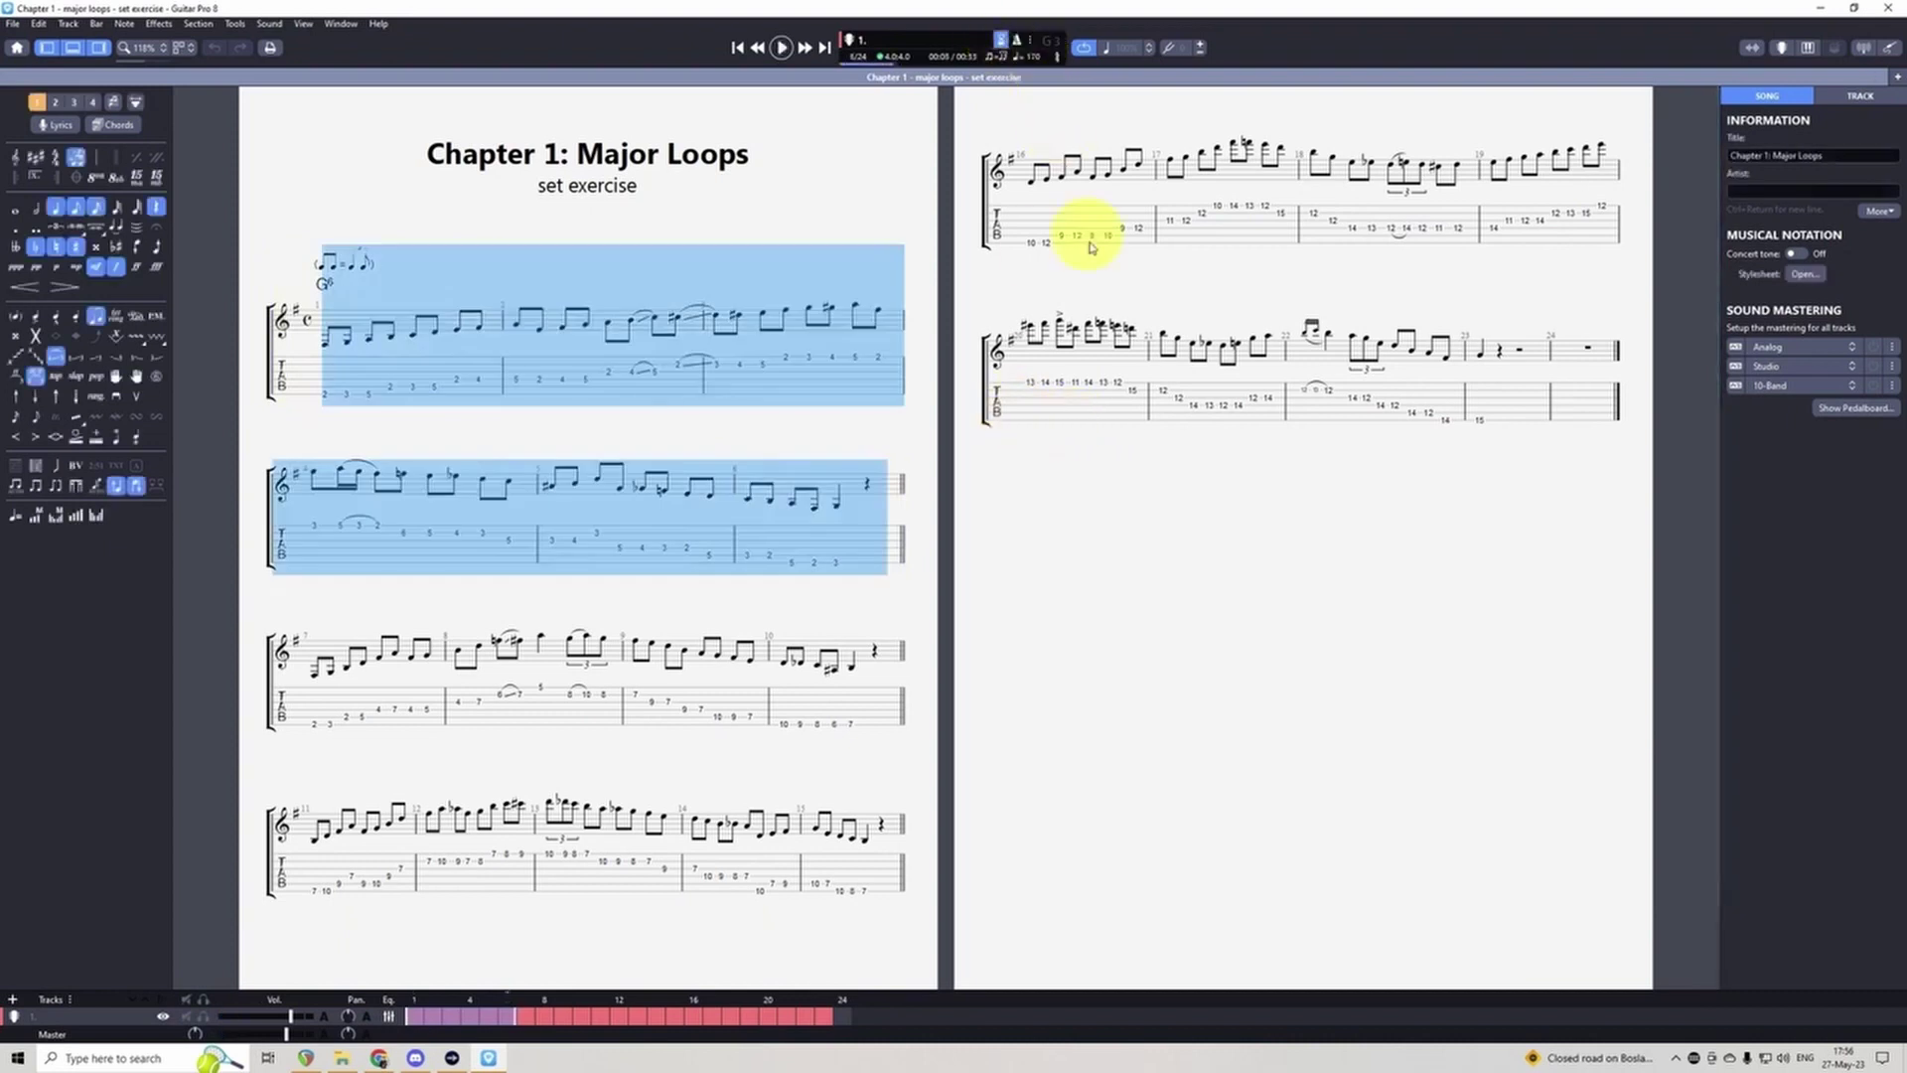
# Step: Turn on both the count-in and the metronome for the looped bars, playing the loop briefly in between
pyautogui.click(1013, 41)
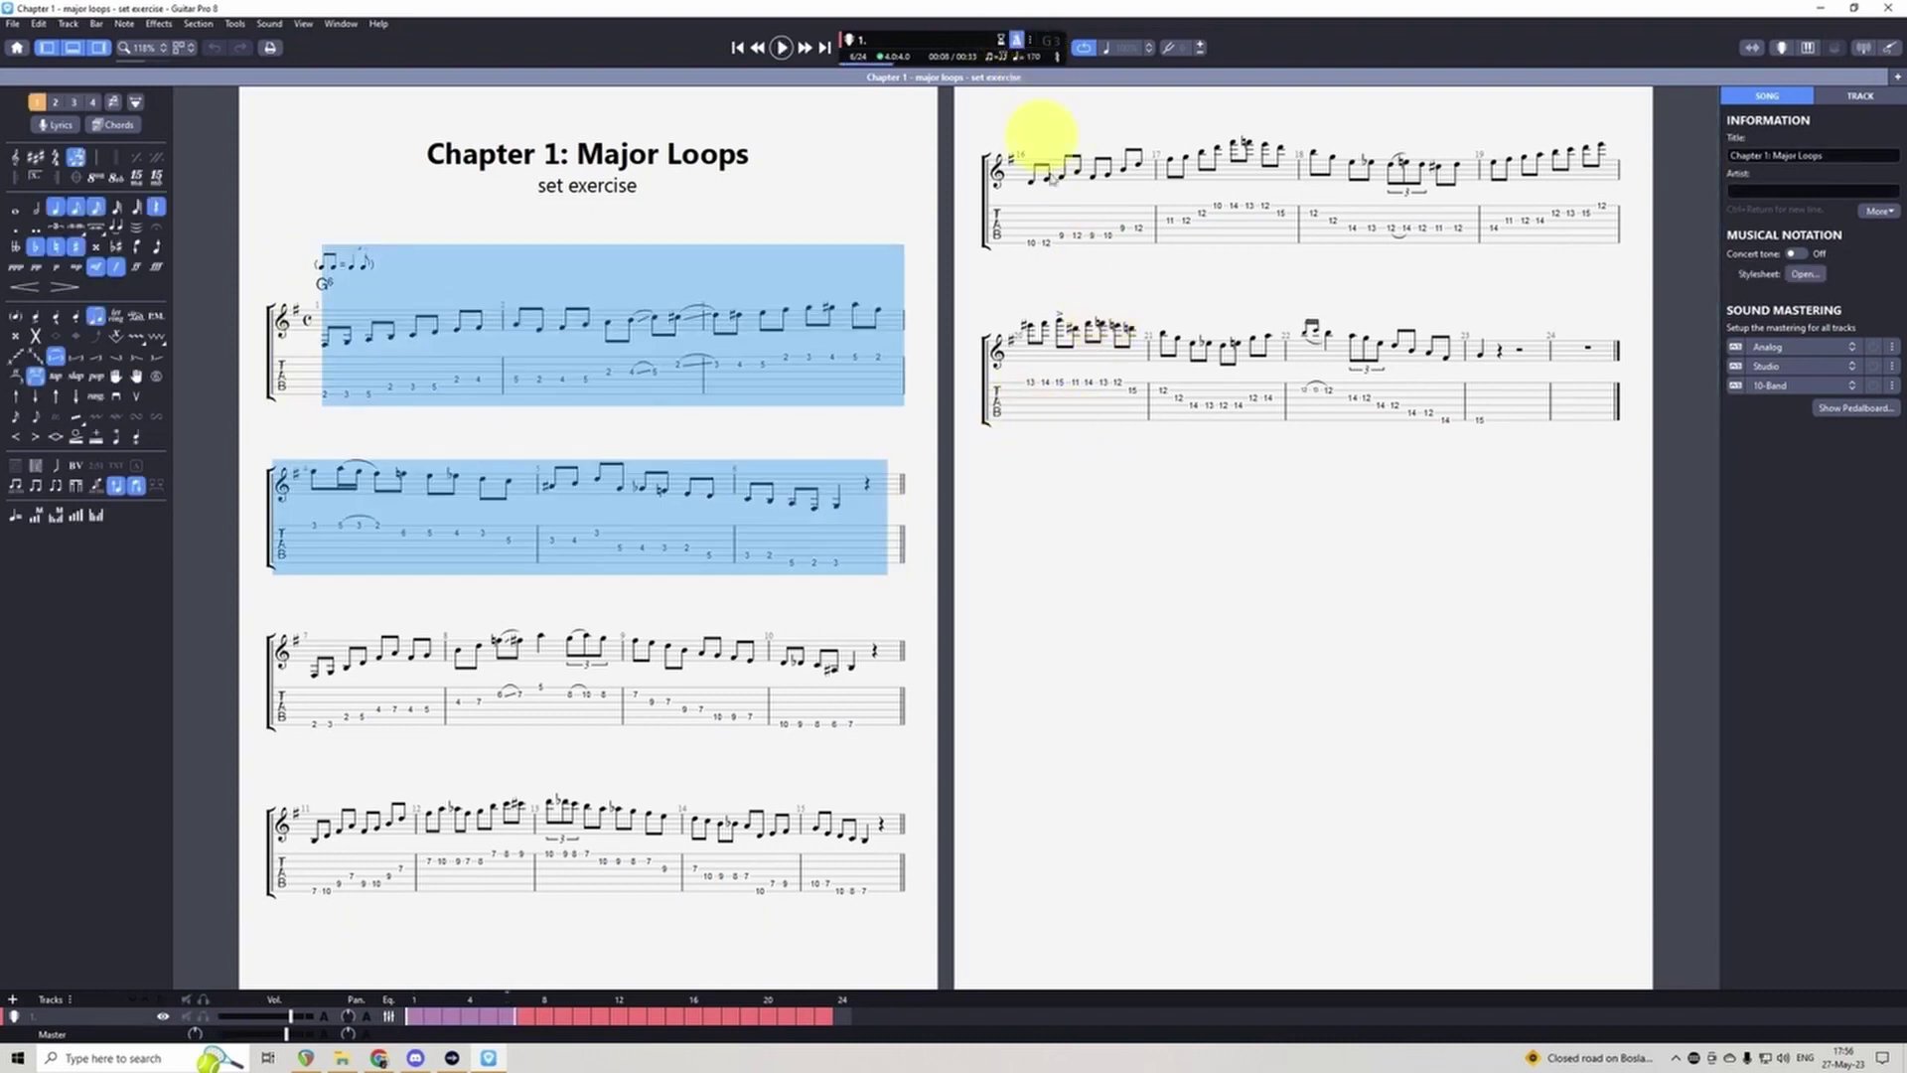
pyautogui.press('space')
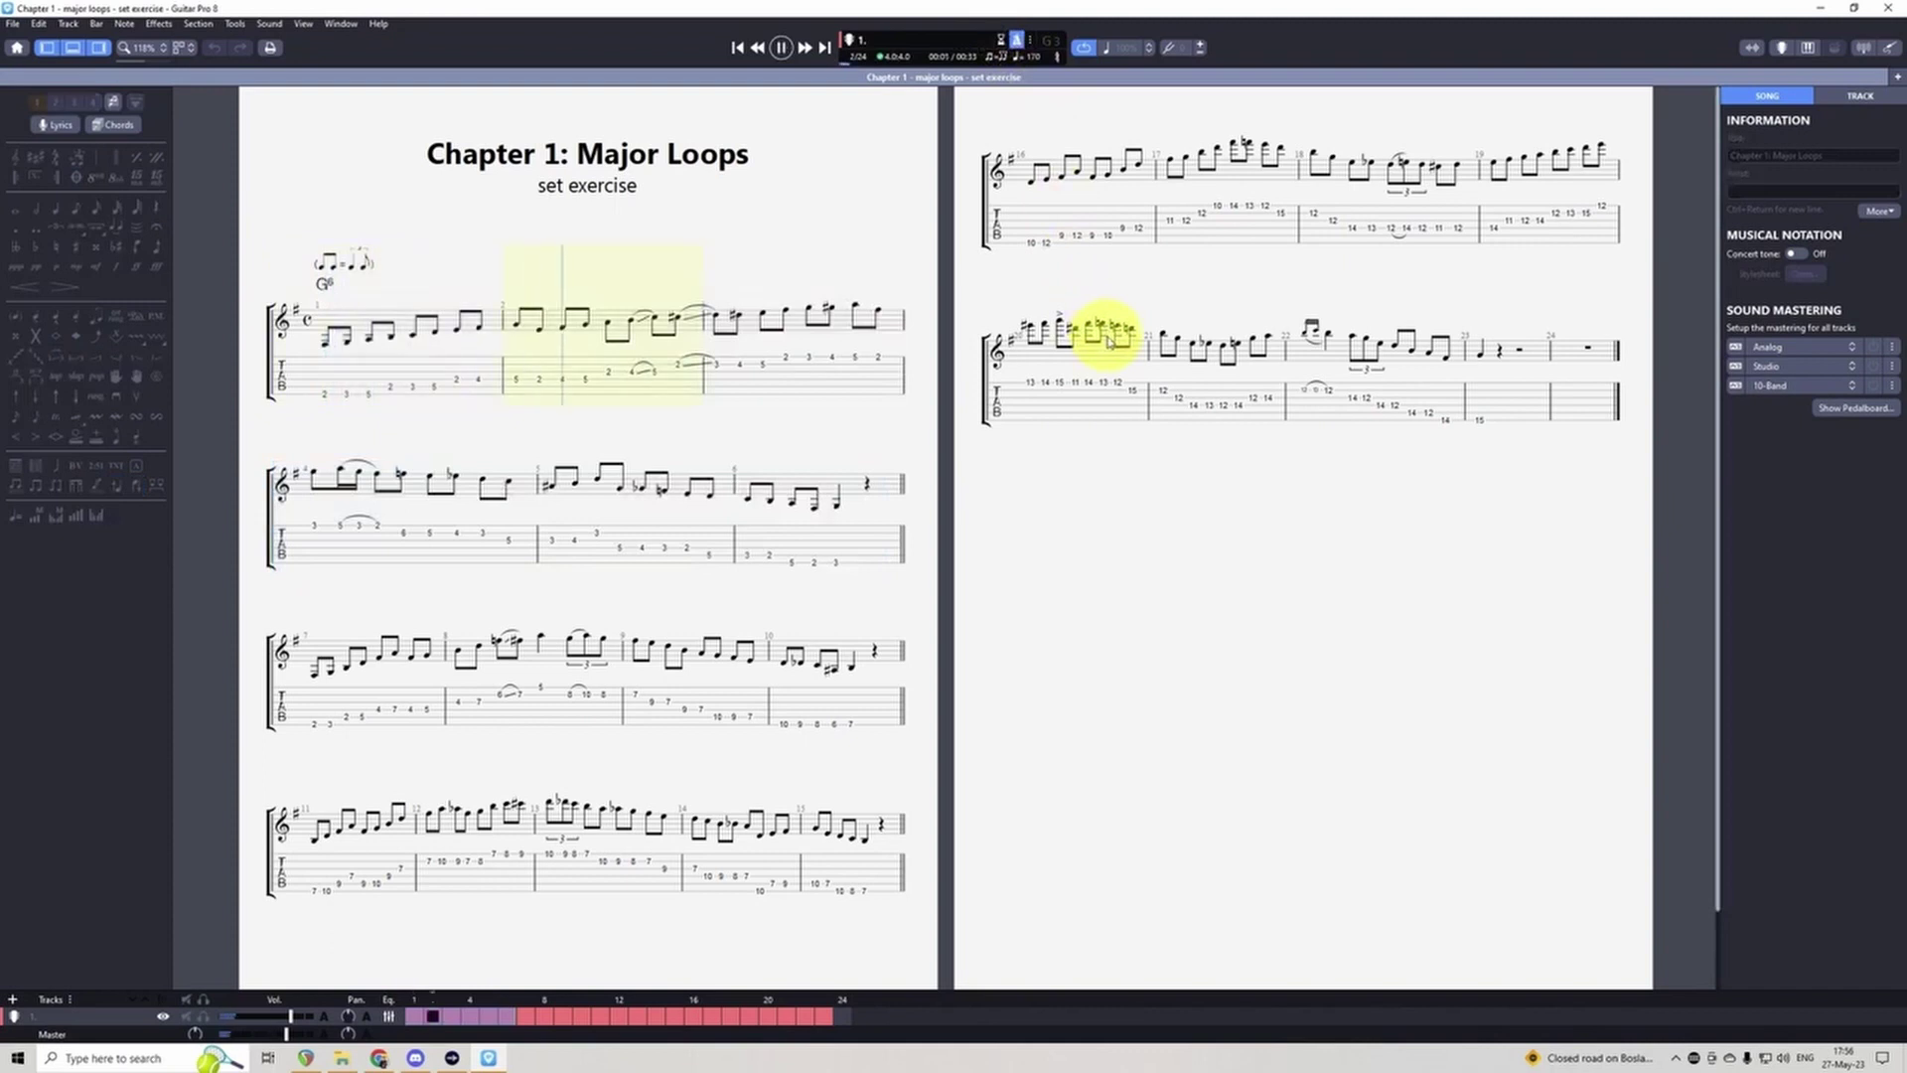
pyautogui.press('space')
pyautogui.click(1001, 41)
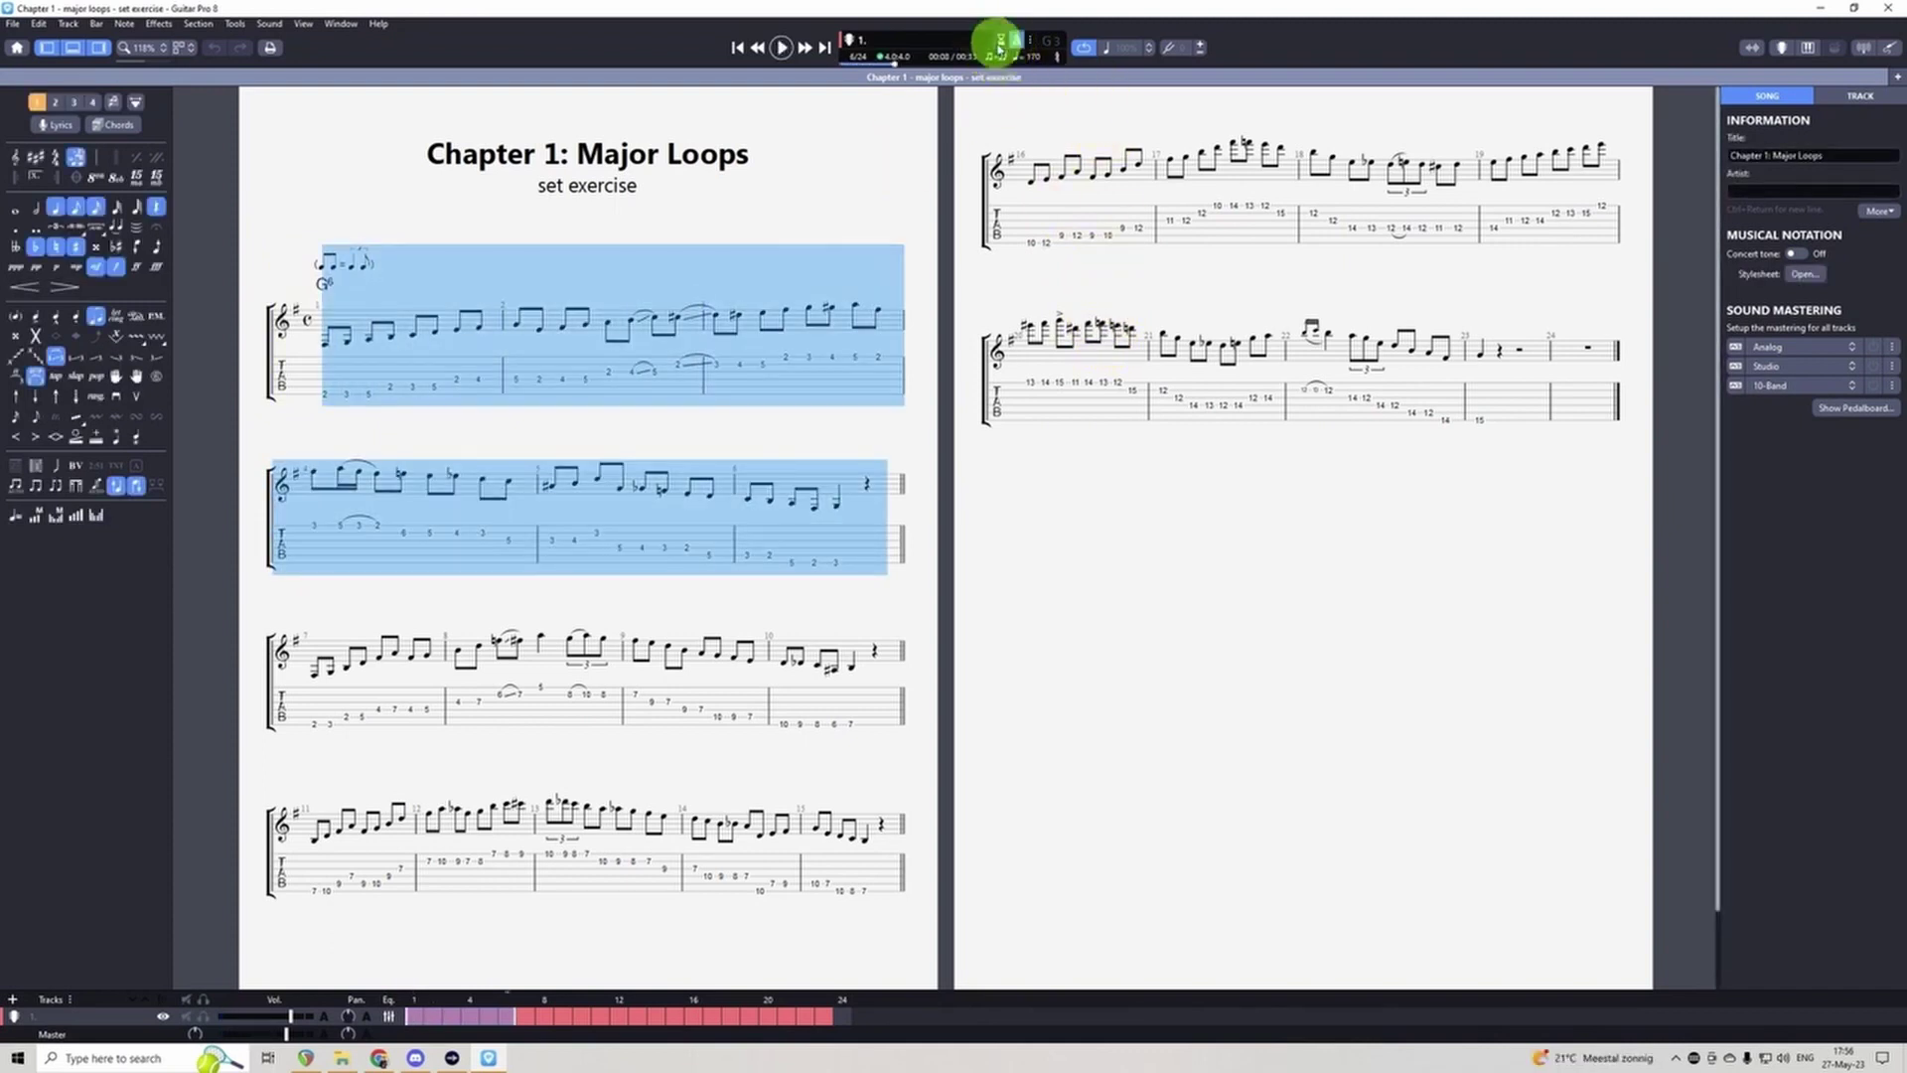
# Step: Review the count-in duration and the between-loops option in the metronome settings, playing the loop to hear the count-in
pyautogui.click(1033, 48)
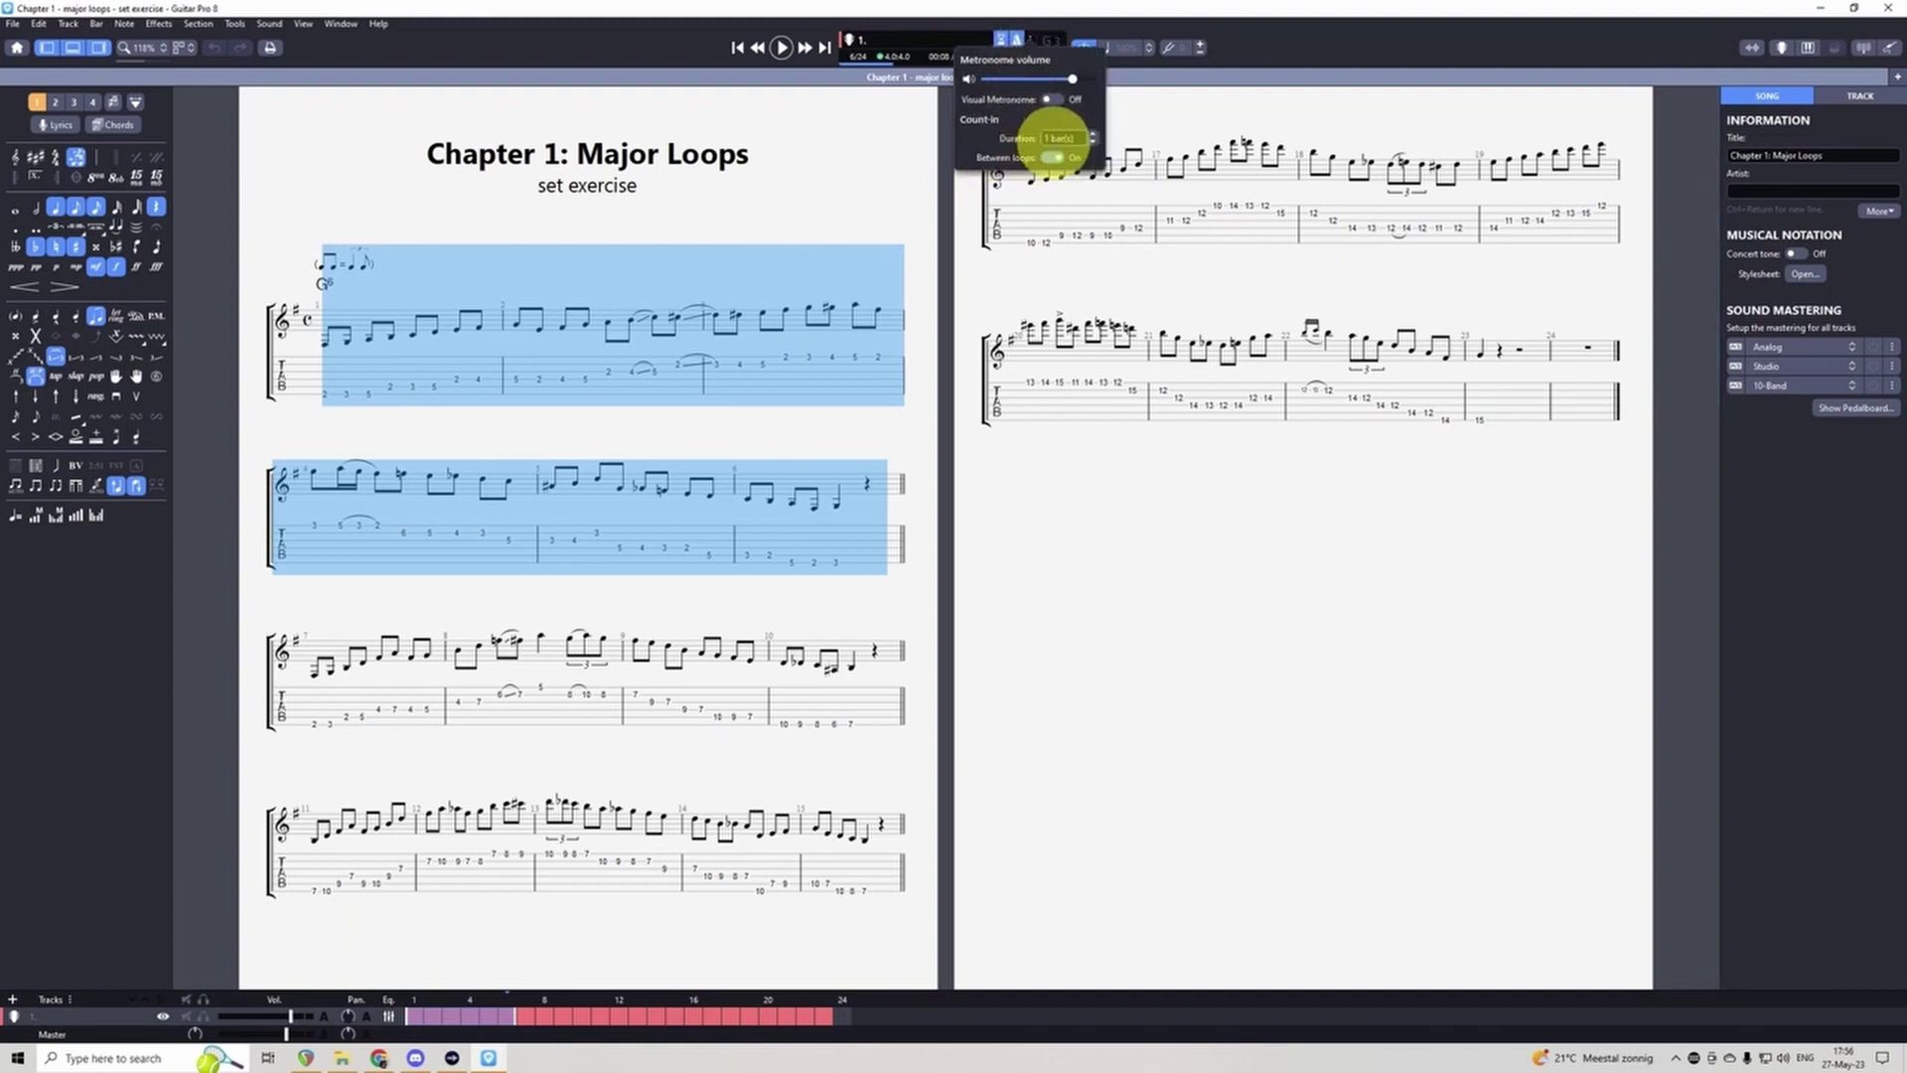
pyautogui.click(874, 166)
pyautogui.press('space')
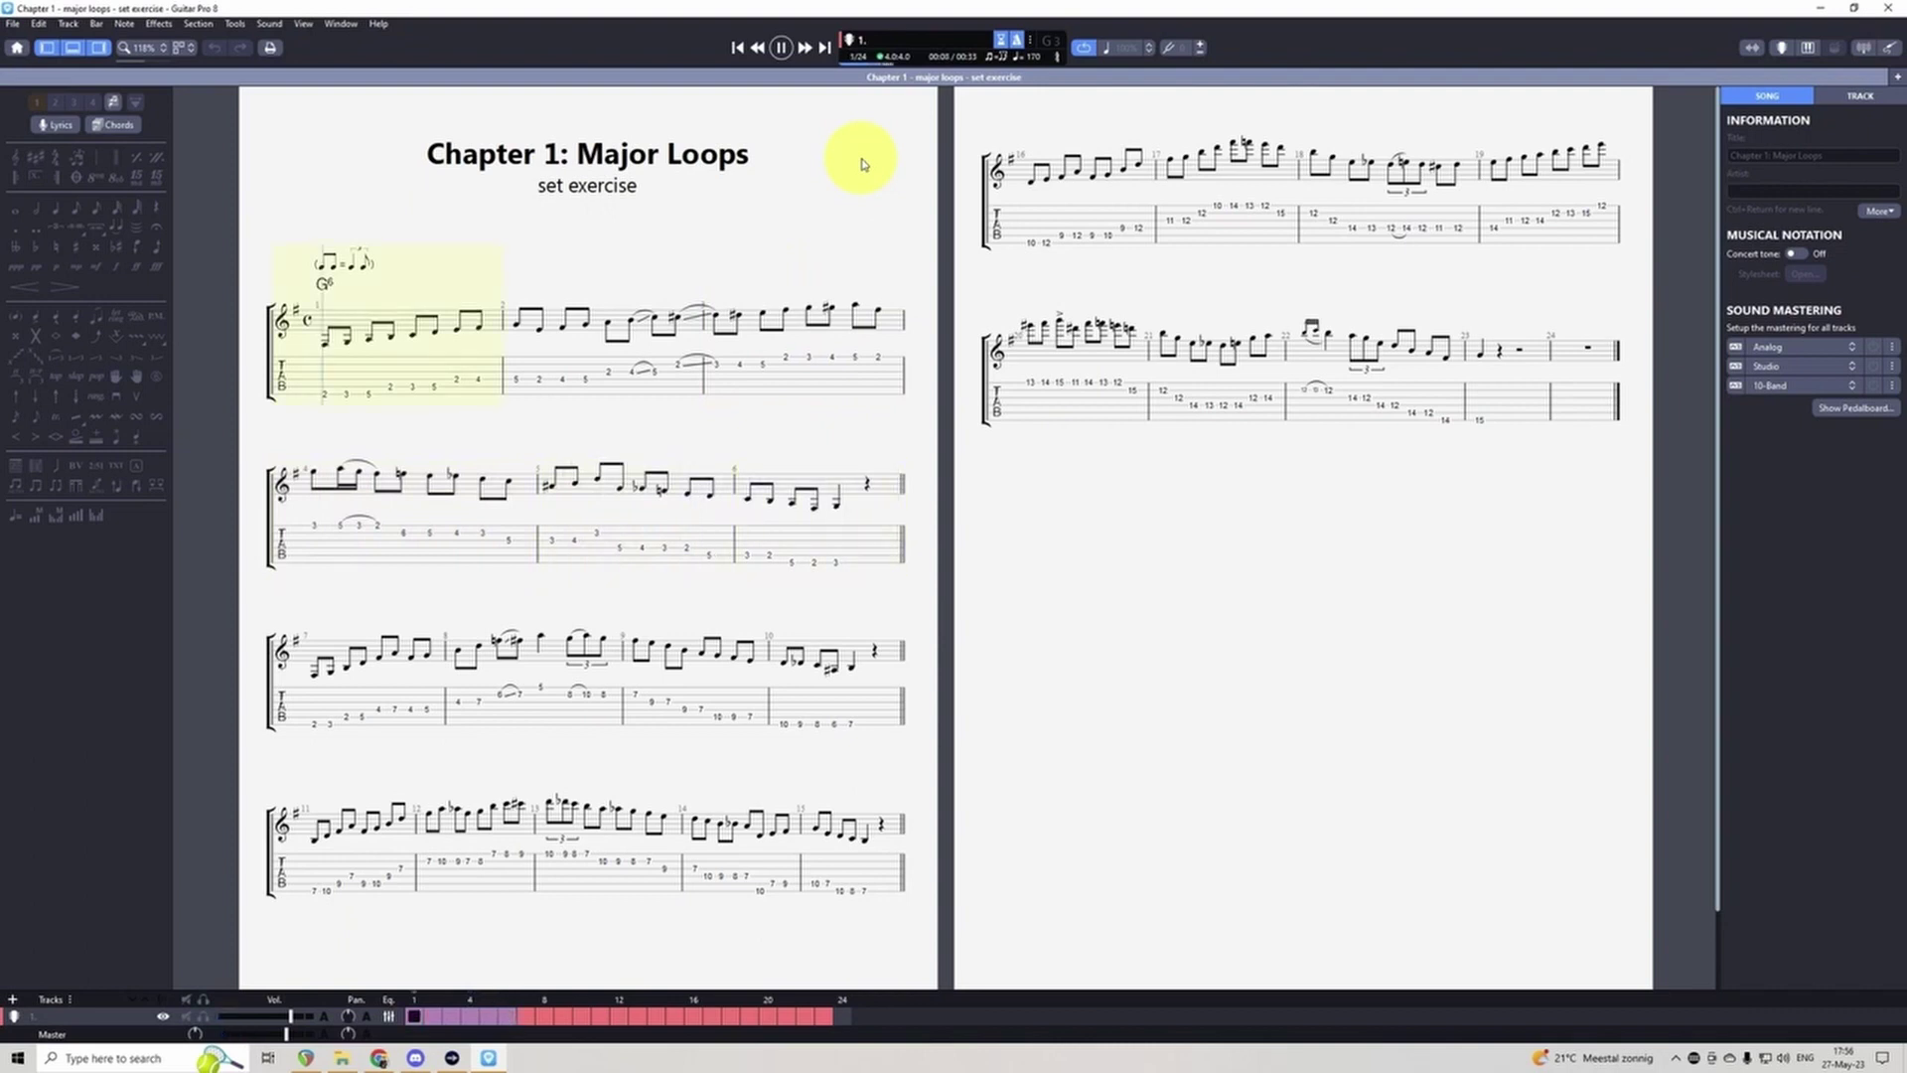
pyautogui.press('space')
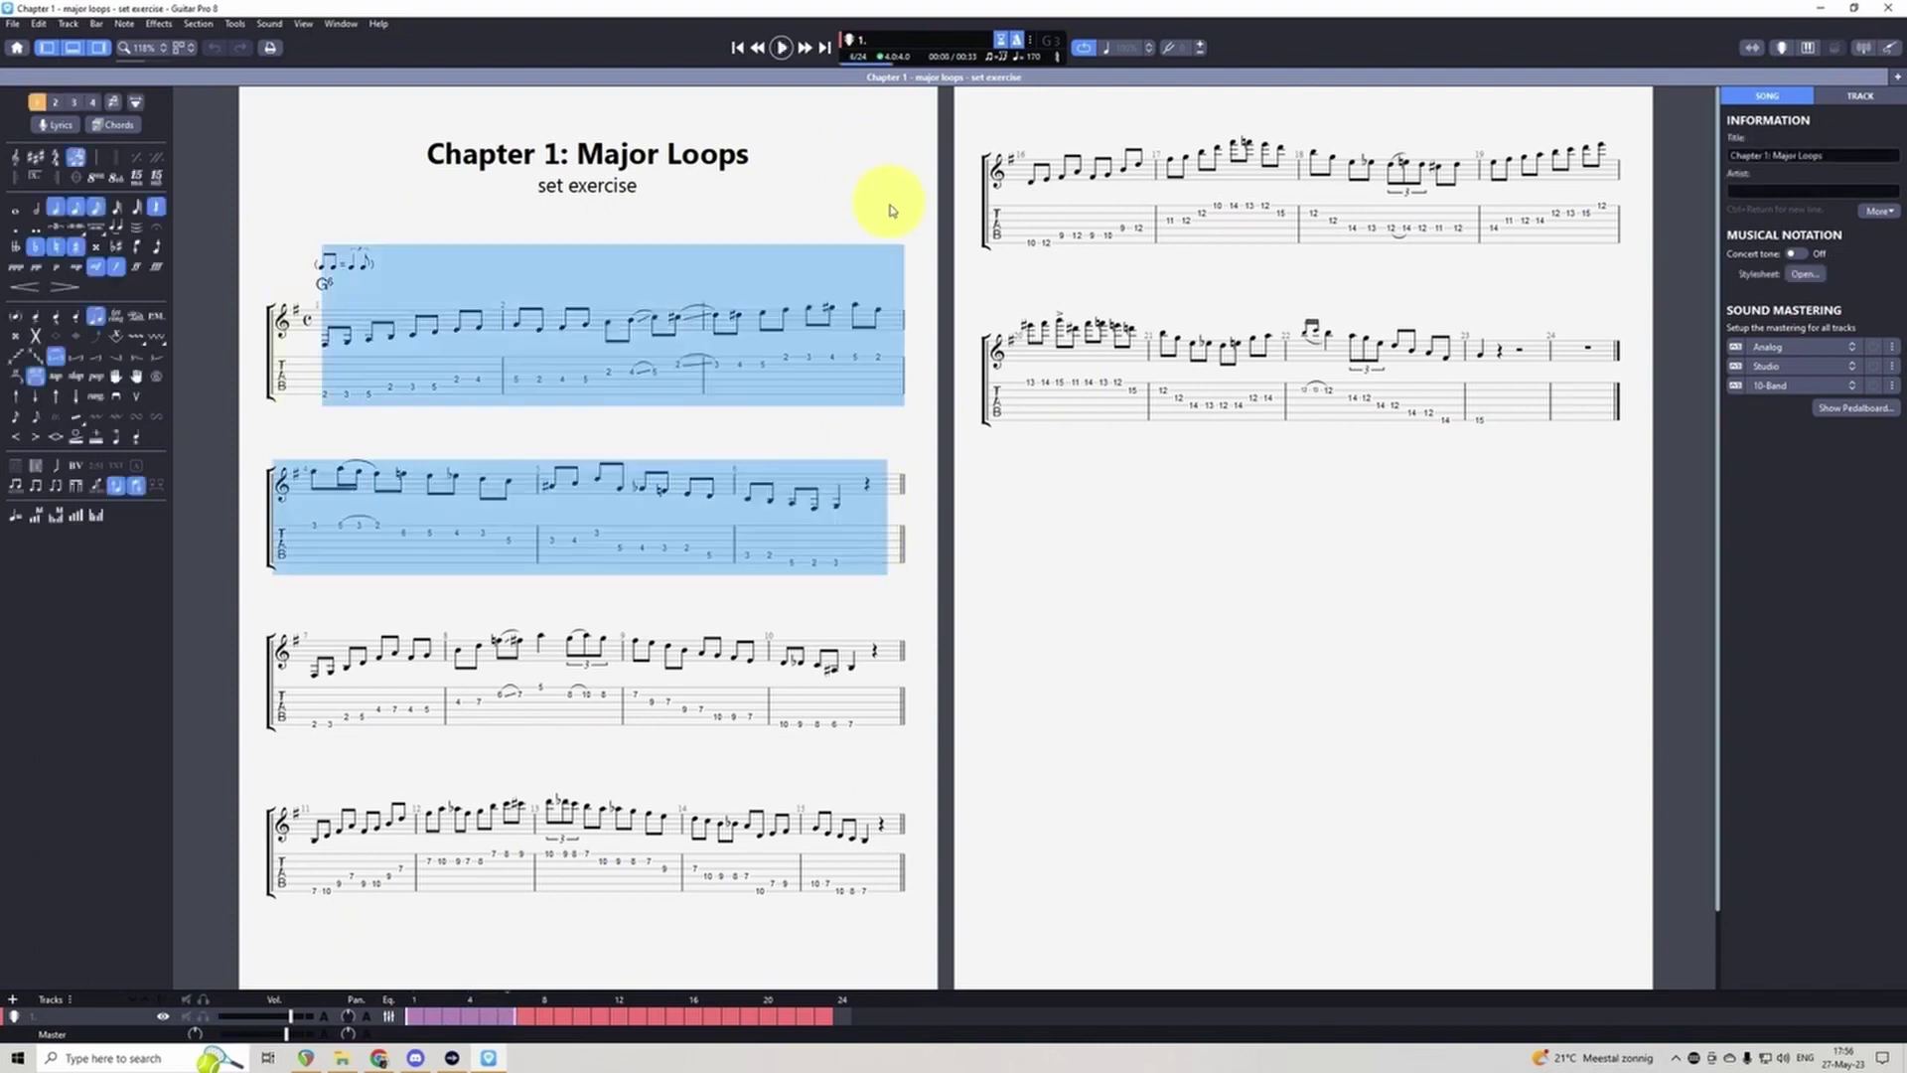
pyautogui.click(1029, 41)
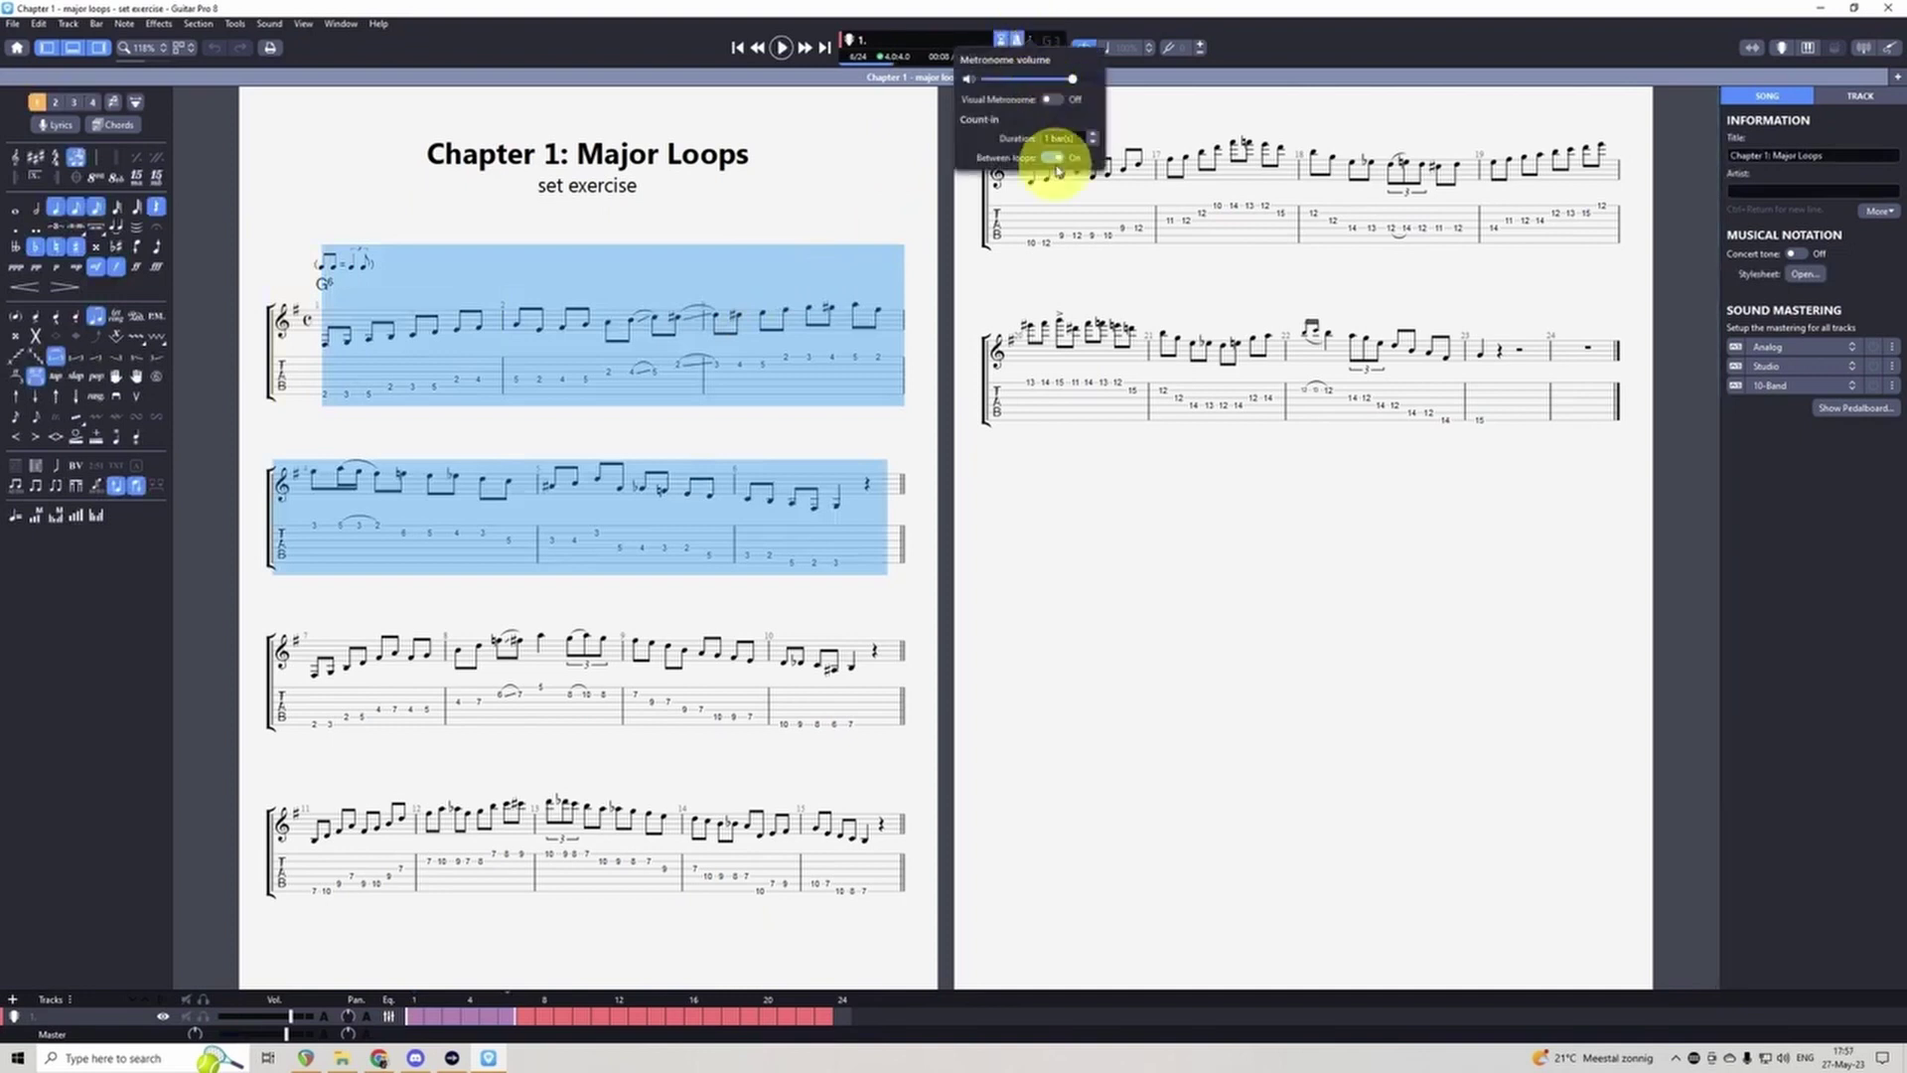
pyautogui.click(1053, 158)
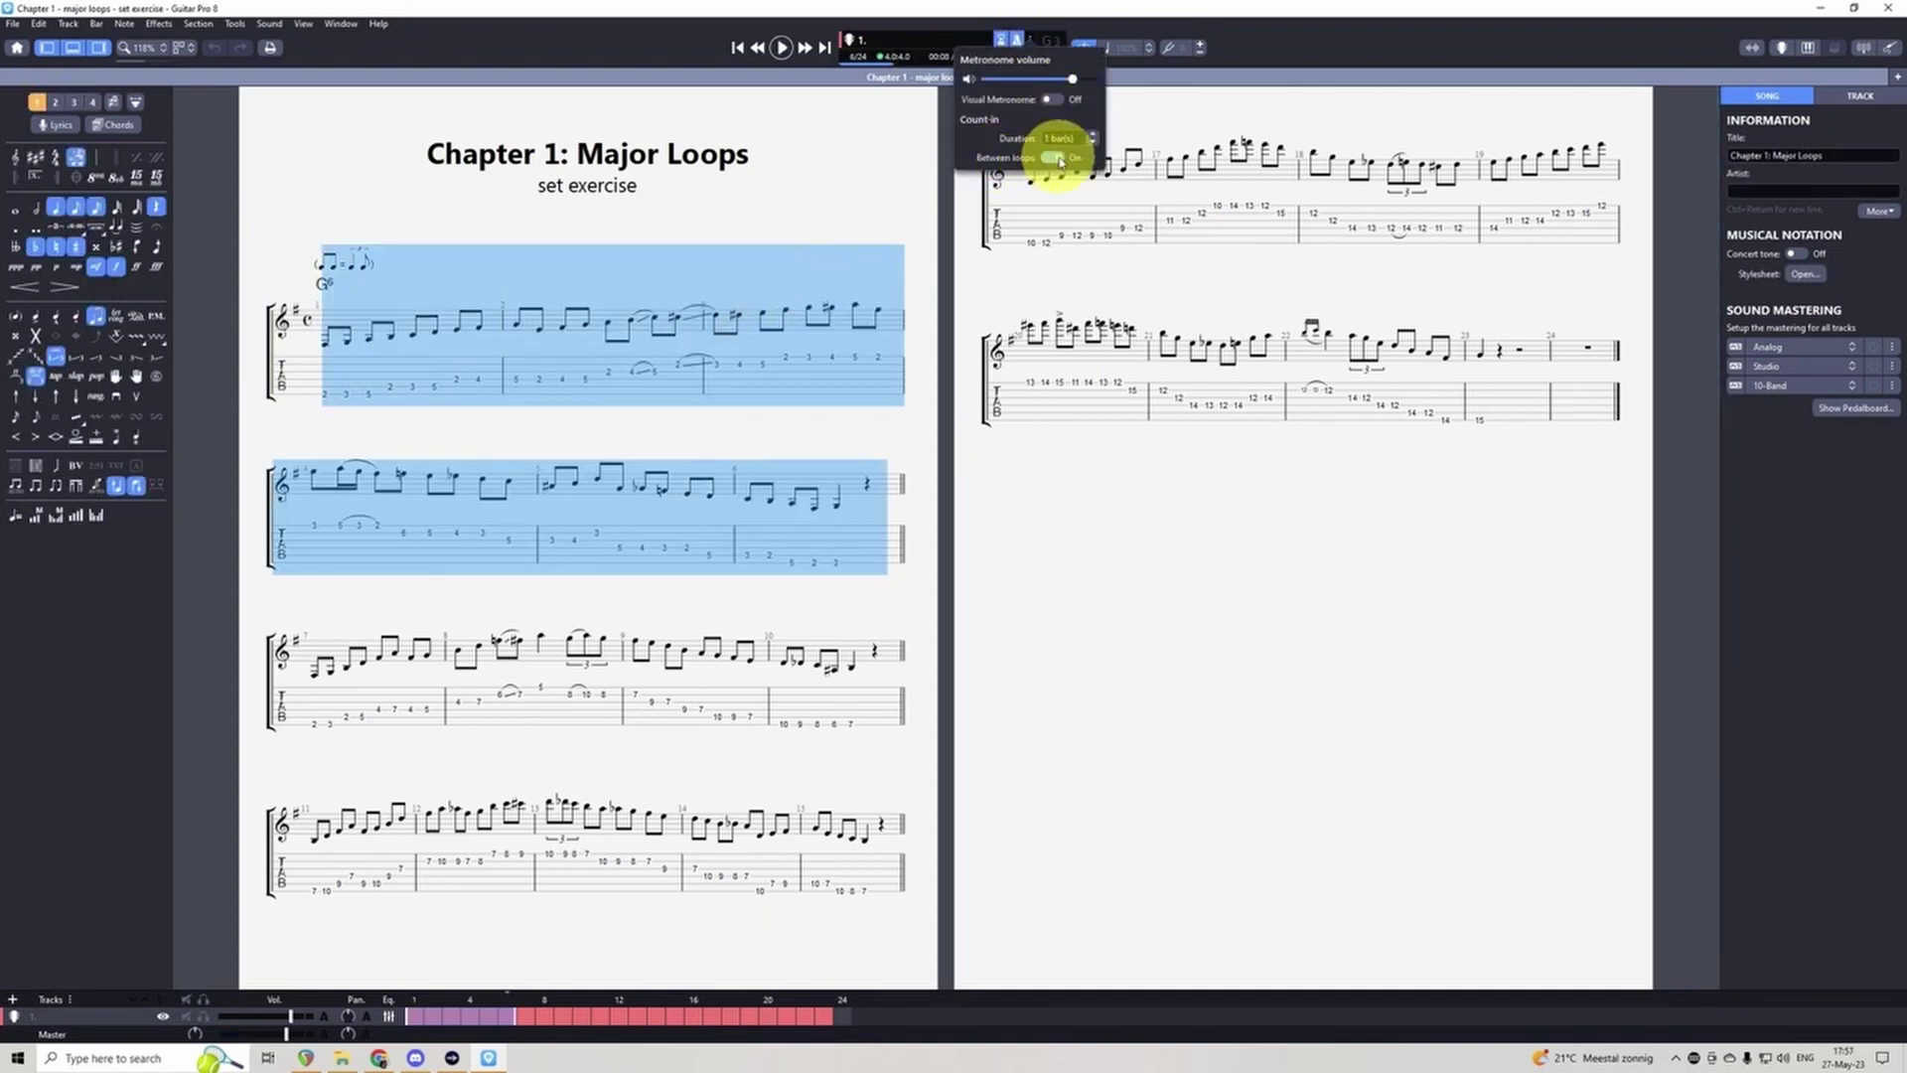
pyautogui.click(876, 180)
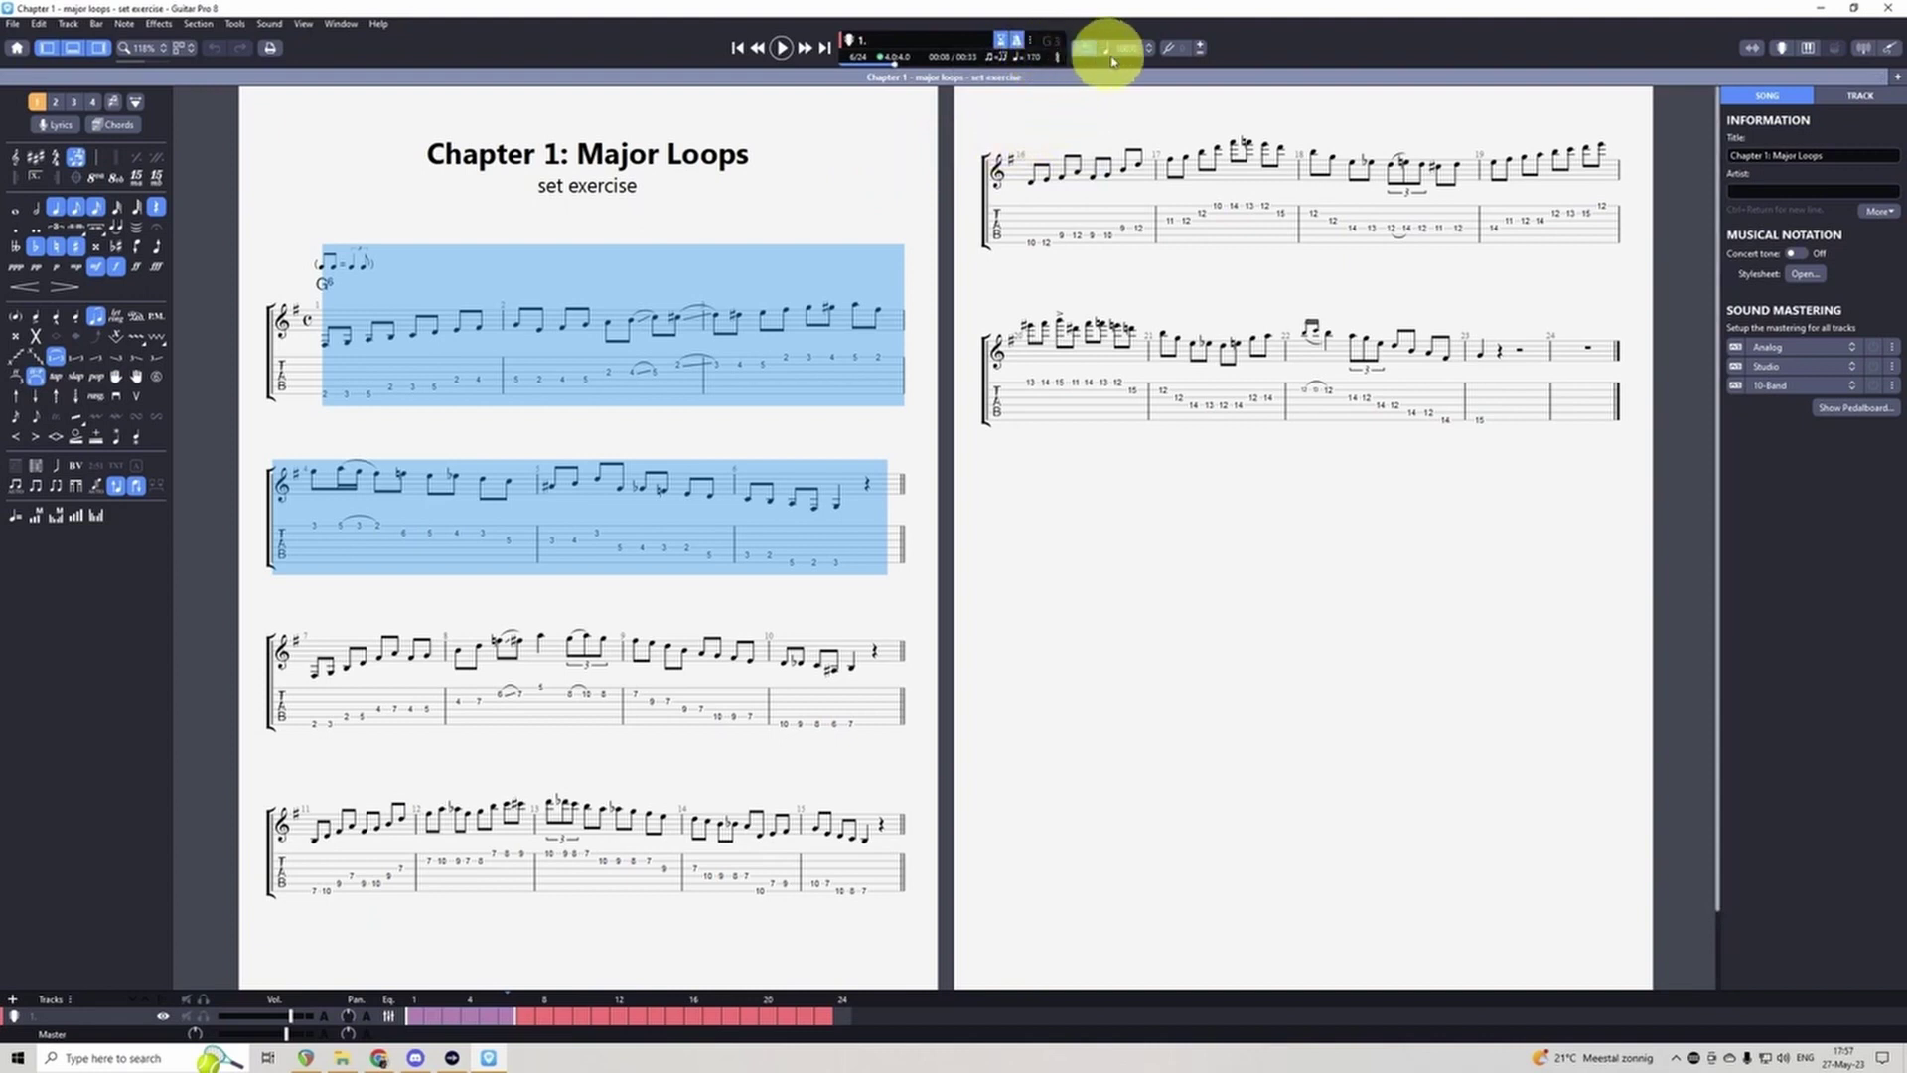
# Step: Set playback to progressive speed from 50% to 100% with a 10% step and 1x repeat
pyautogui.click(1149, 47)
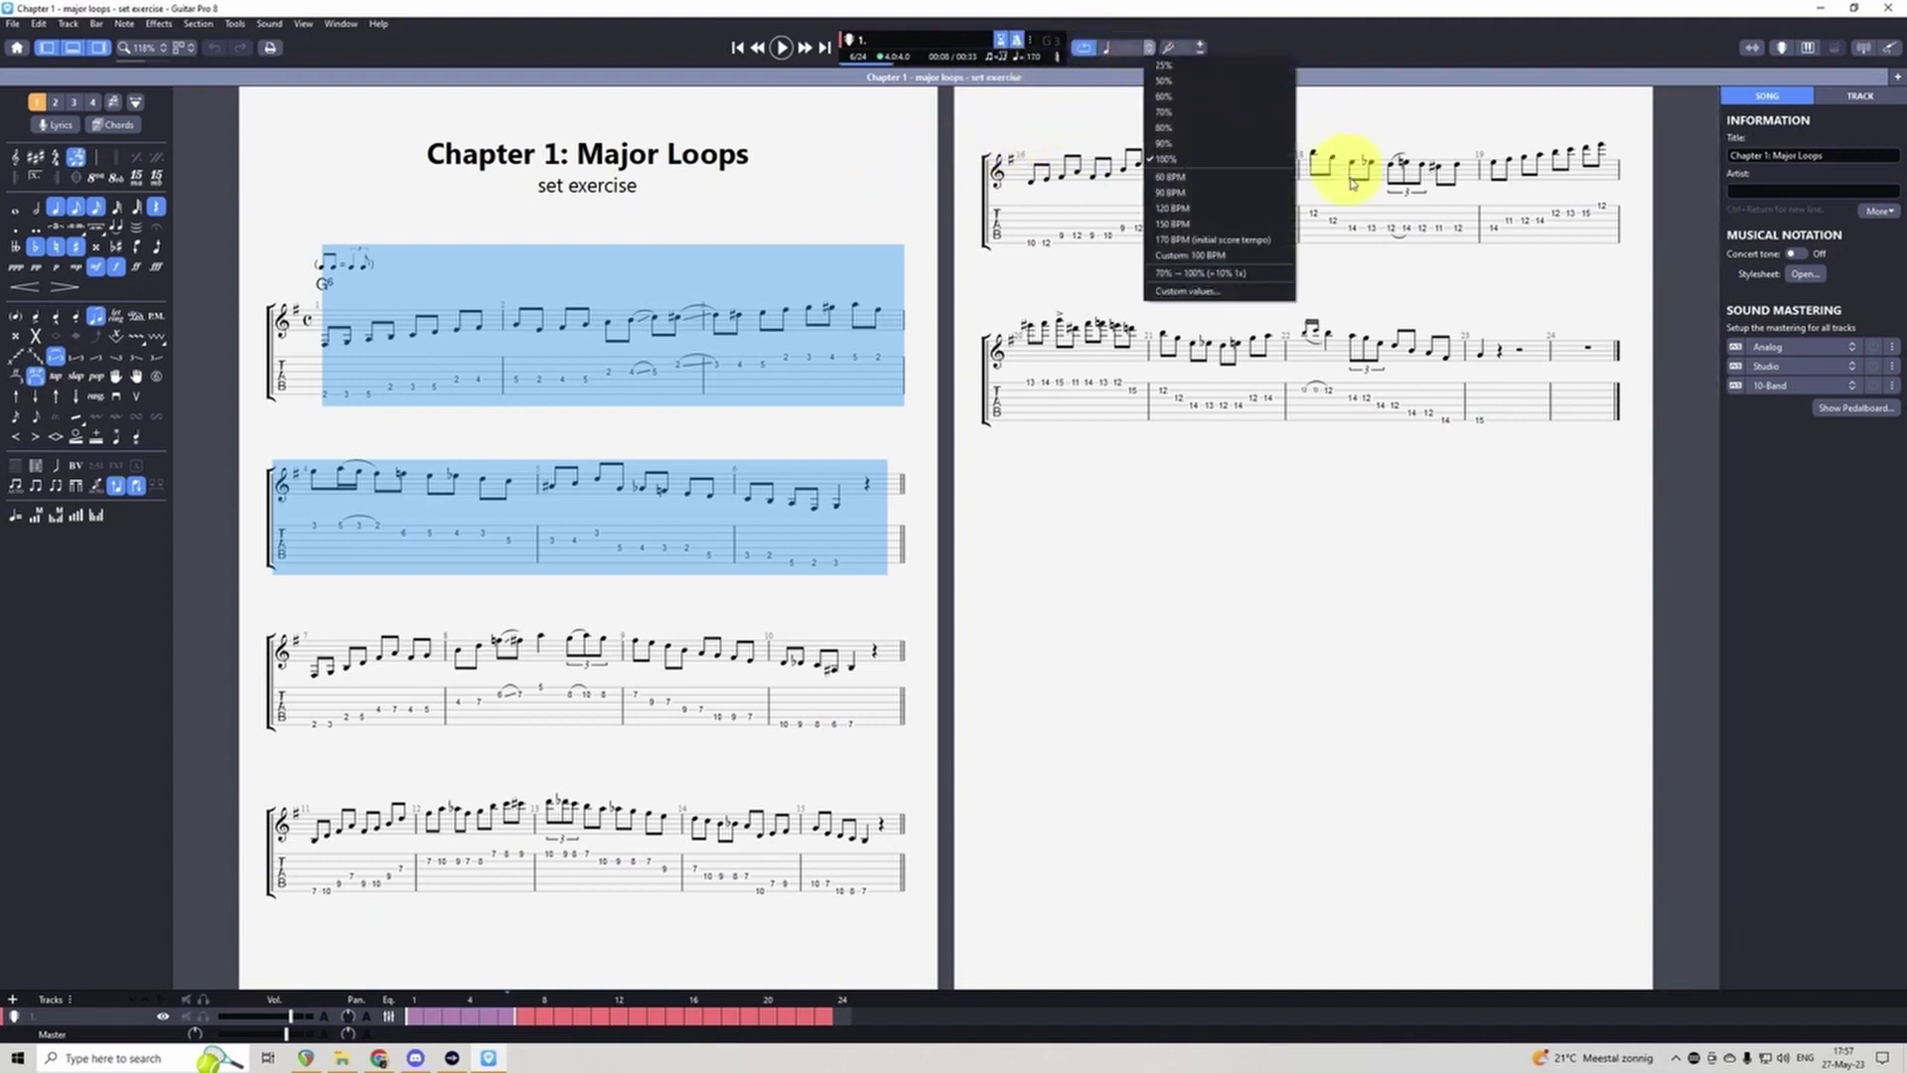
pyautogui.click(1206, 291)
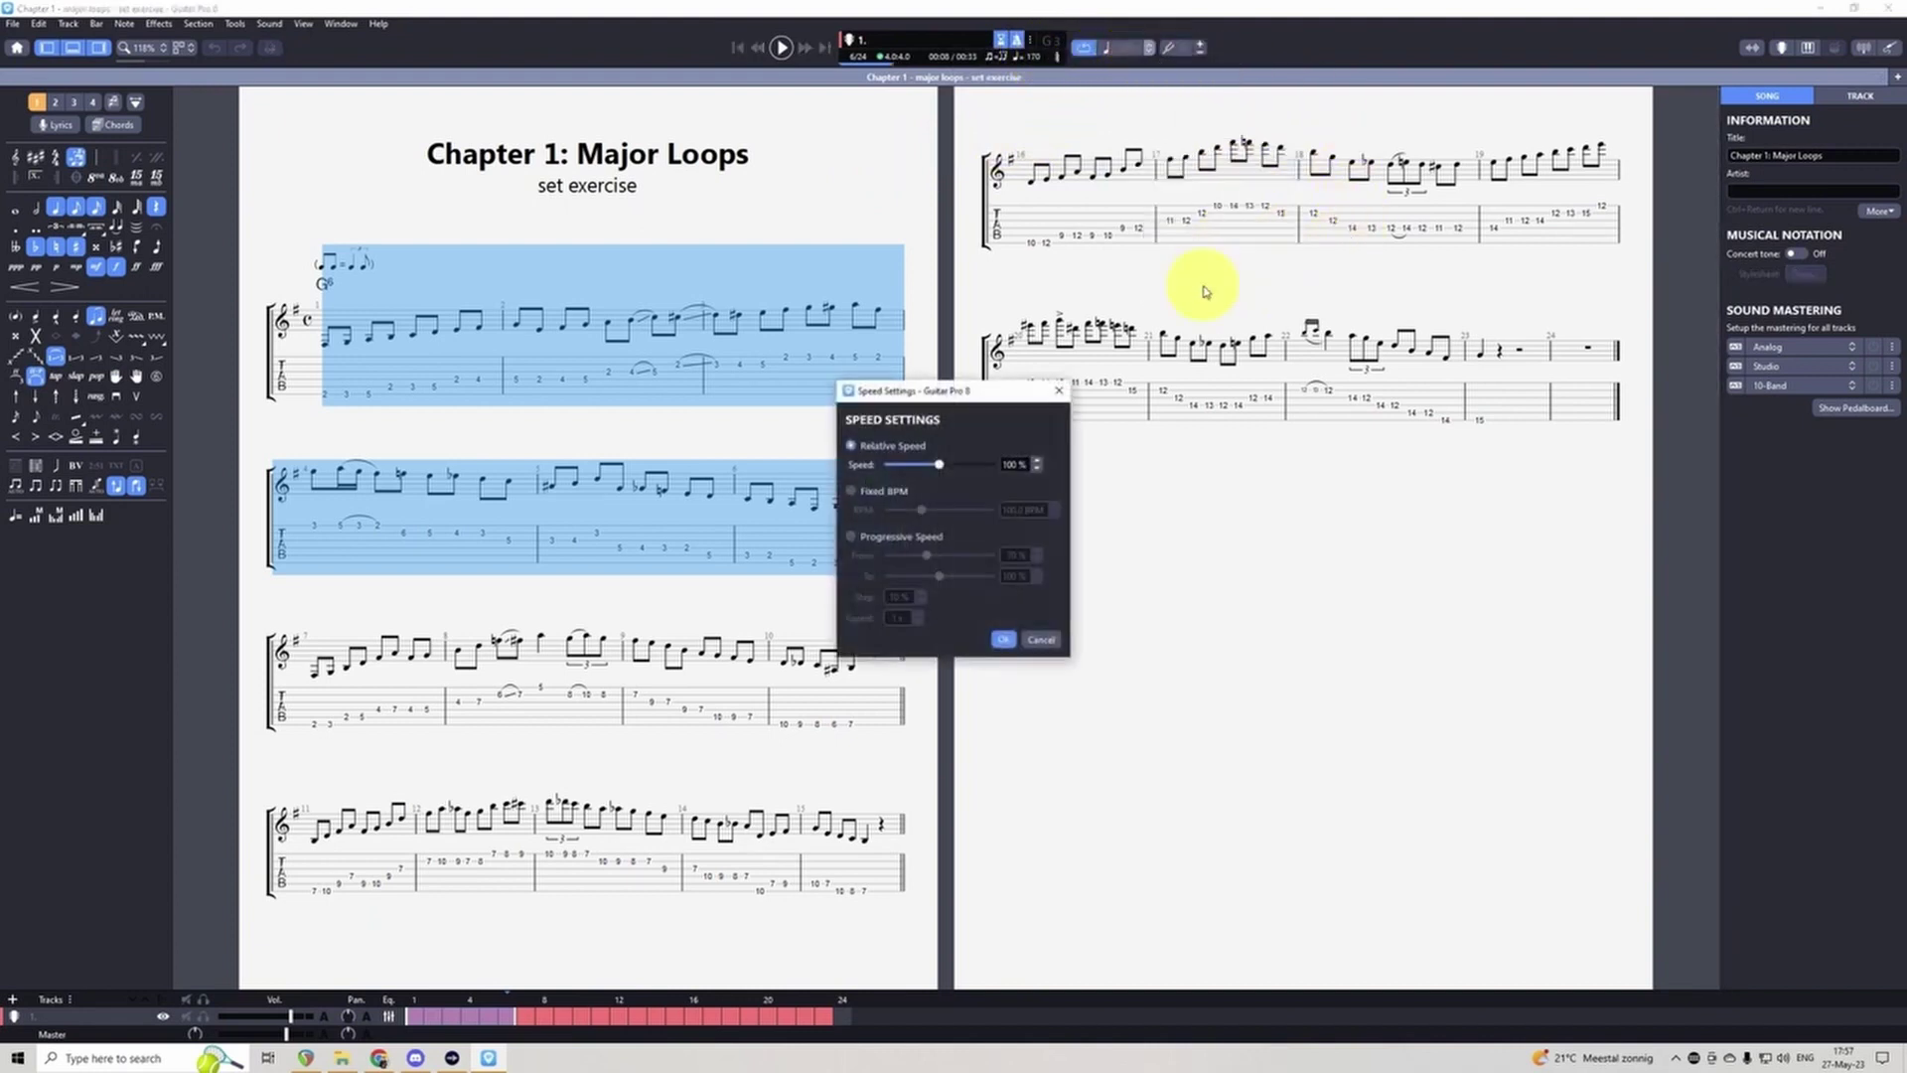
pyautogui.click(881, 537)
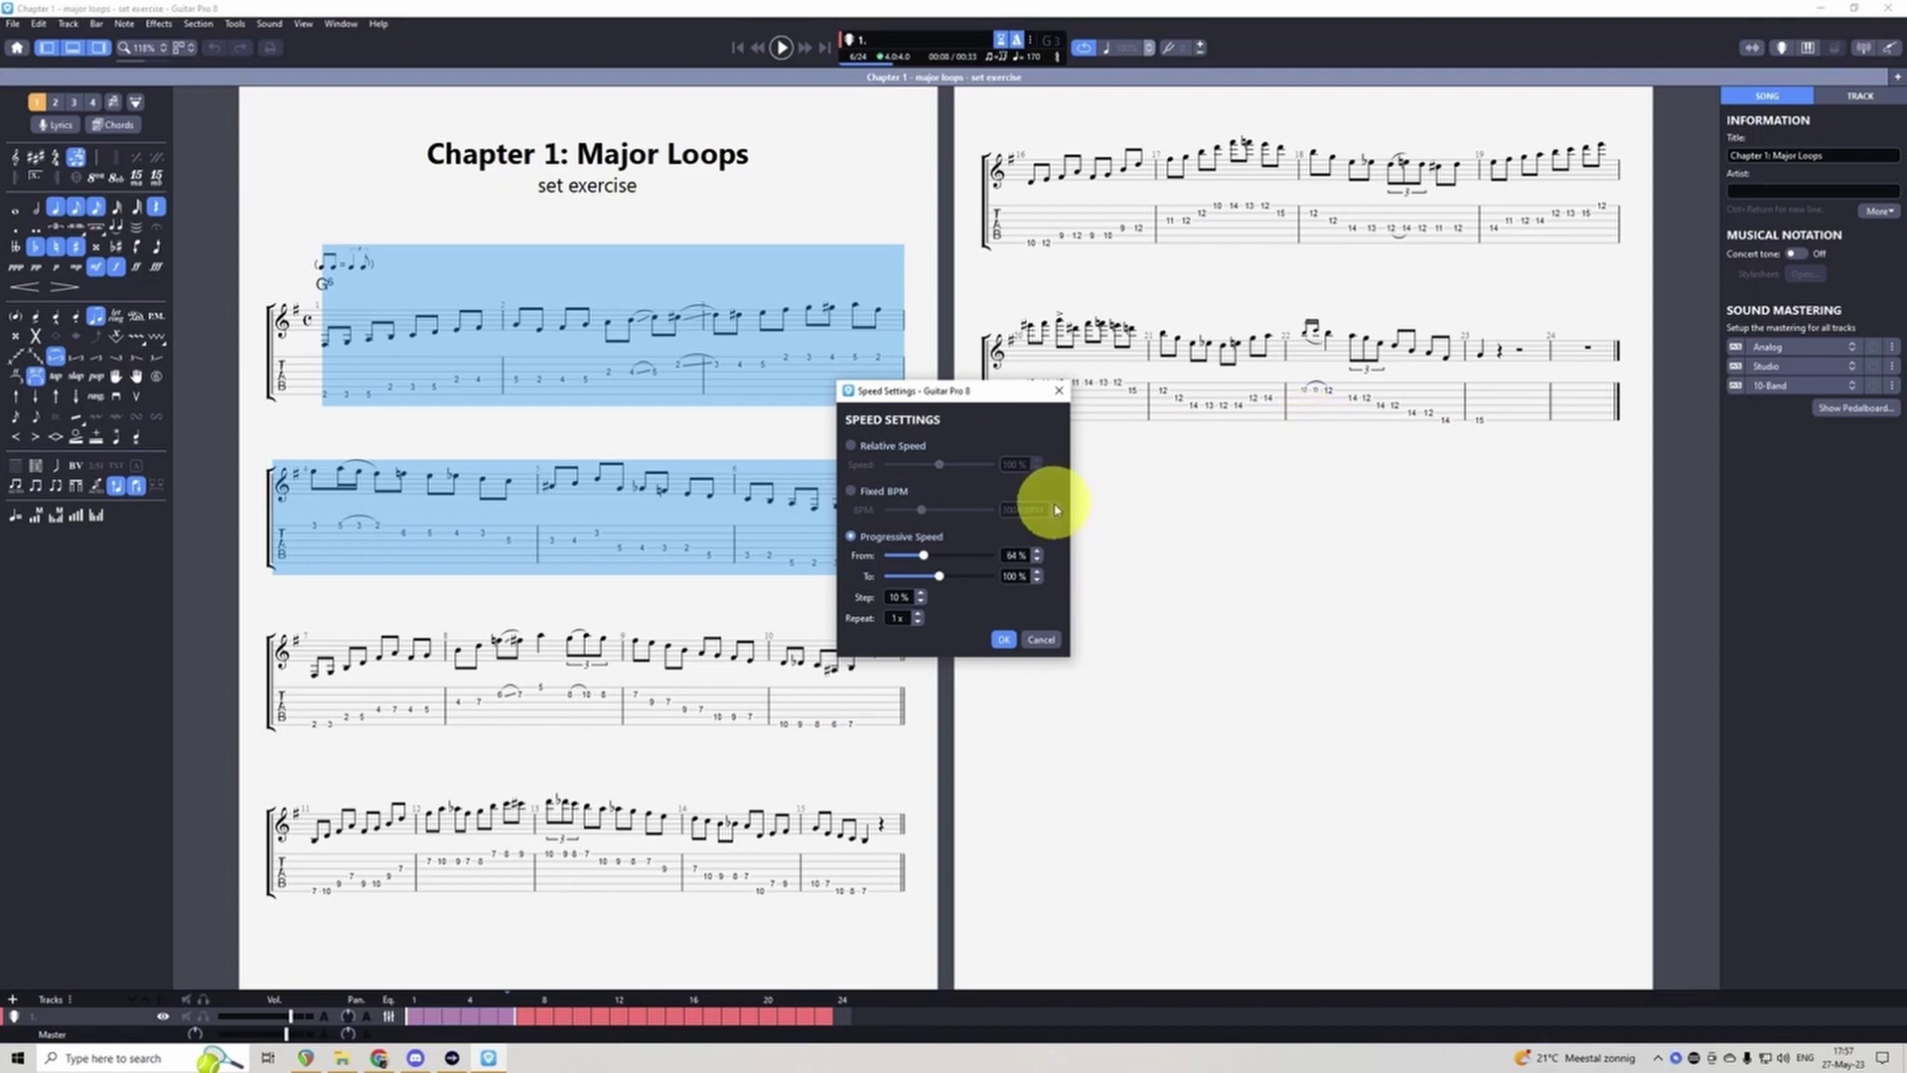
pyautogui.click(1037, 560)
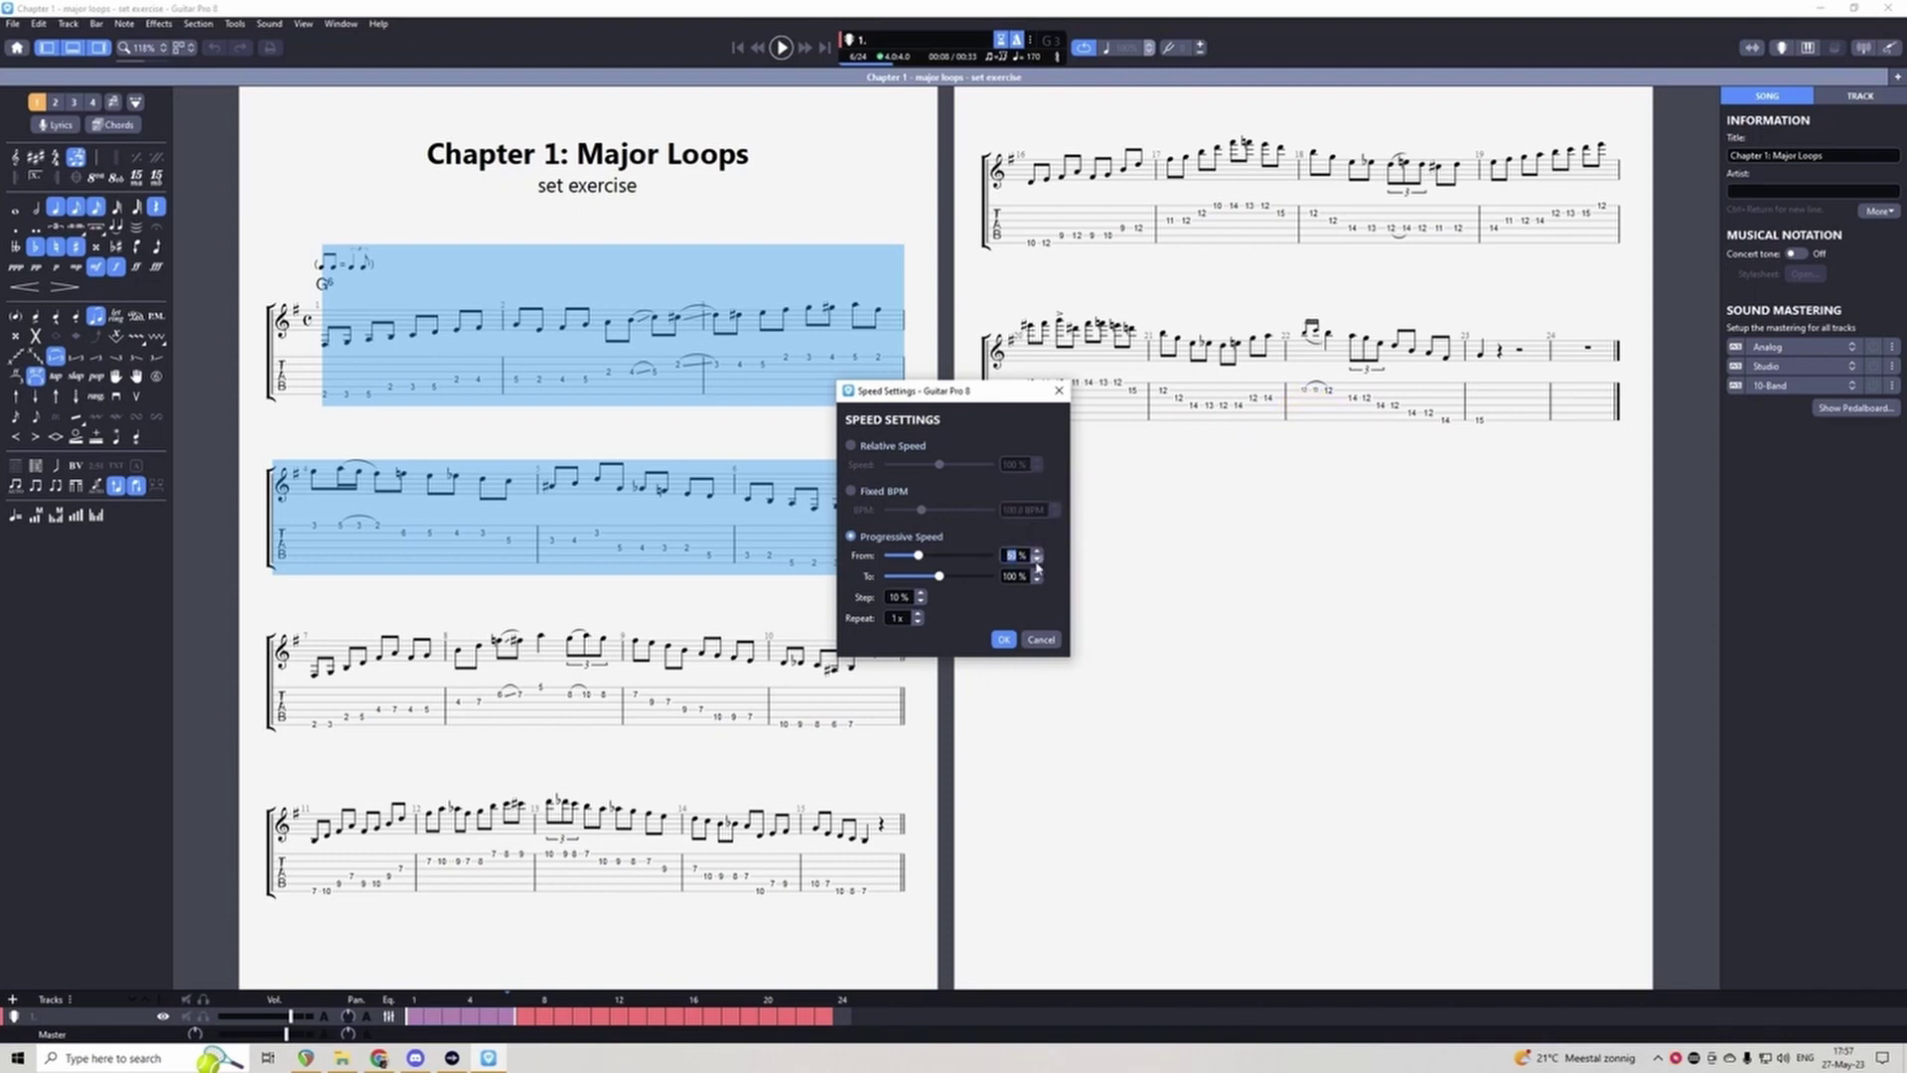
pyautogui.click(1027, 604)
pyautogui.click(1003, 640)
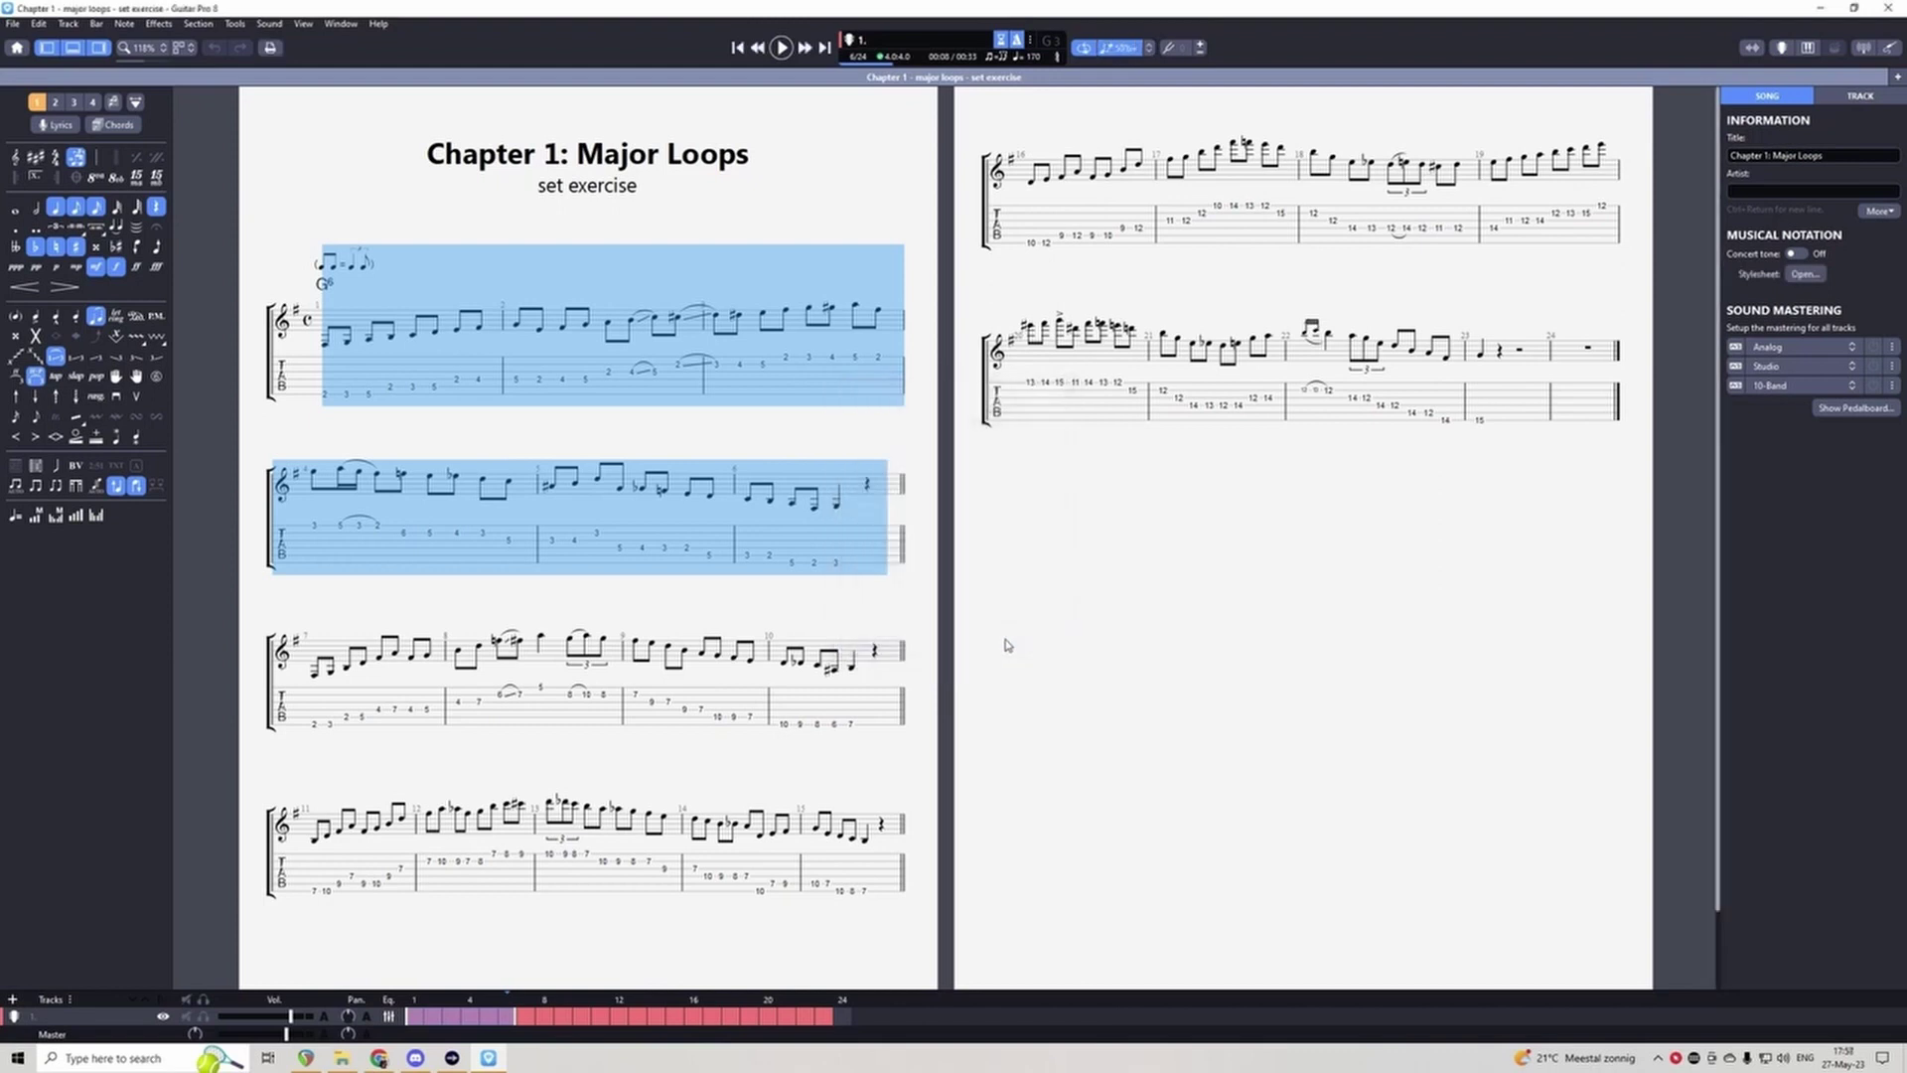
# Step: Play the loop with progressive speed, and review the between-loops count-in and the speed repeat setting without changing them
pyautogui.press('space')
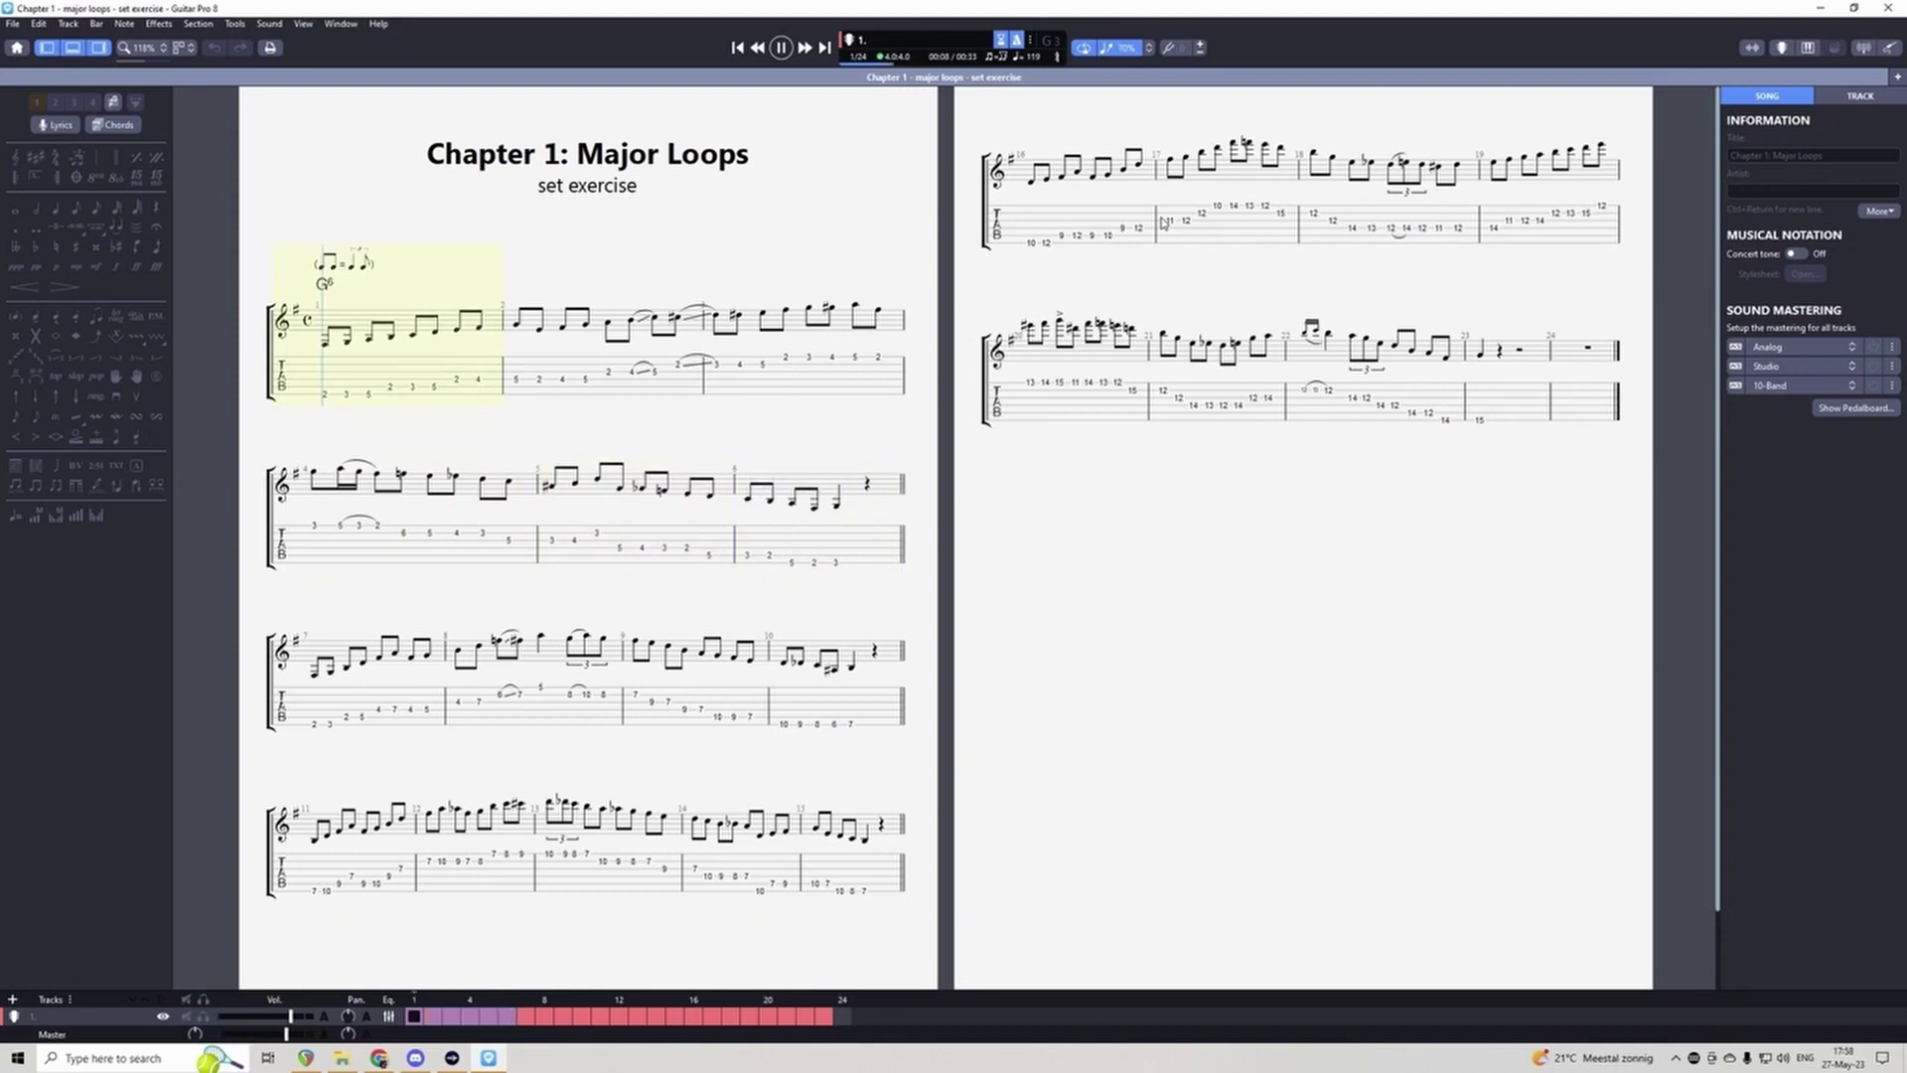
pyautogui.press('space')
pyautogui.click(1029, 39)
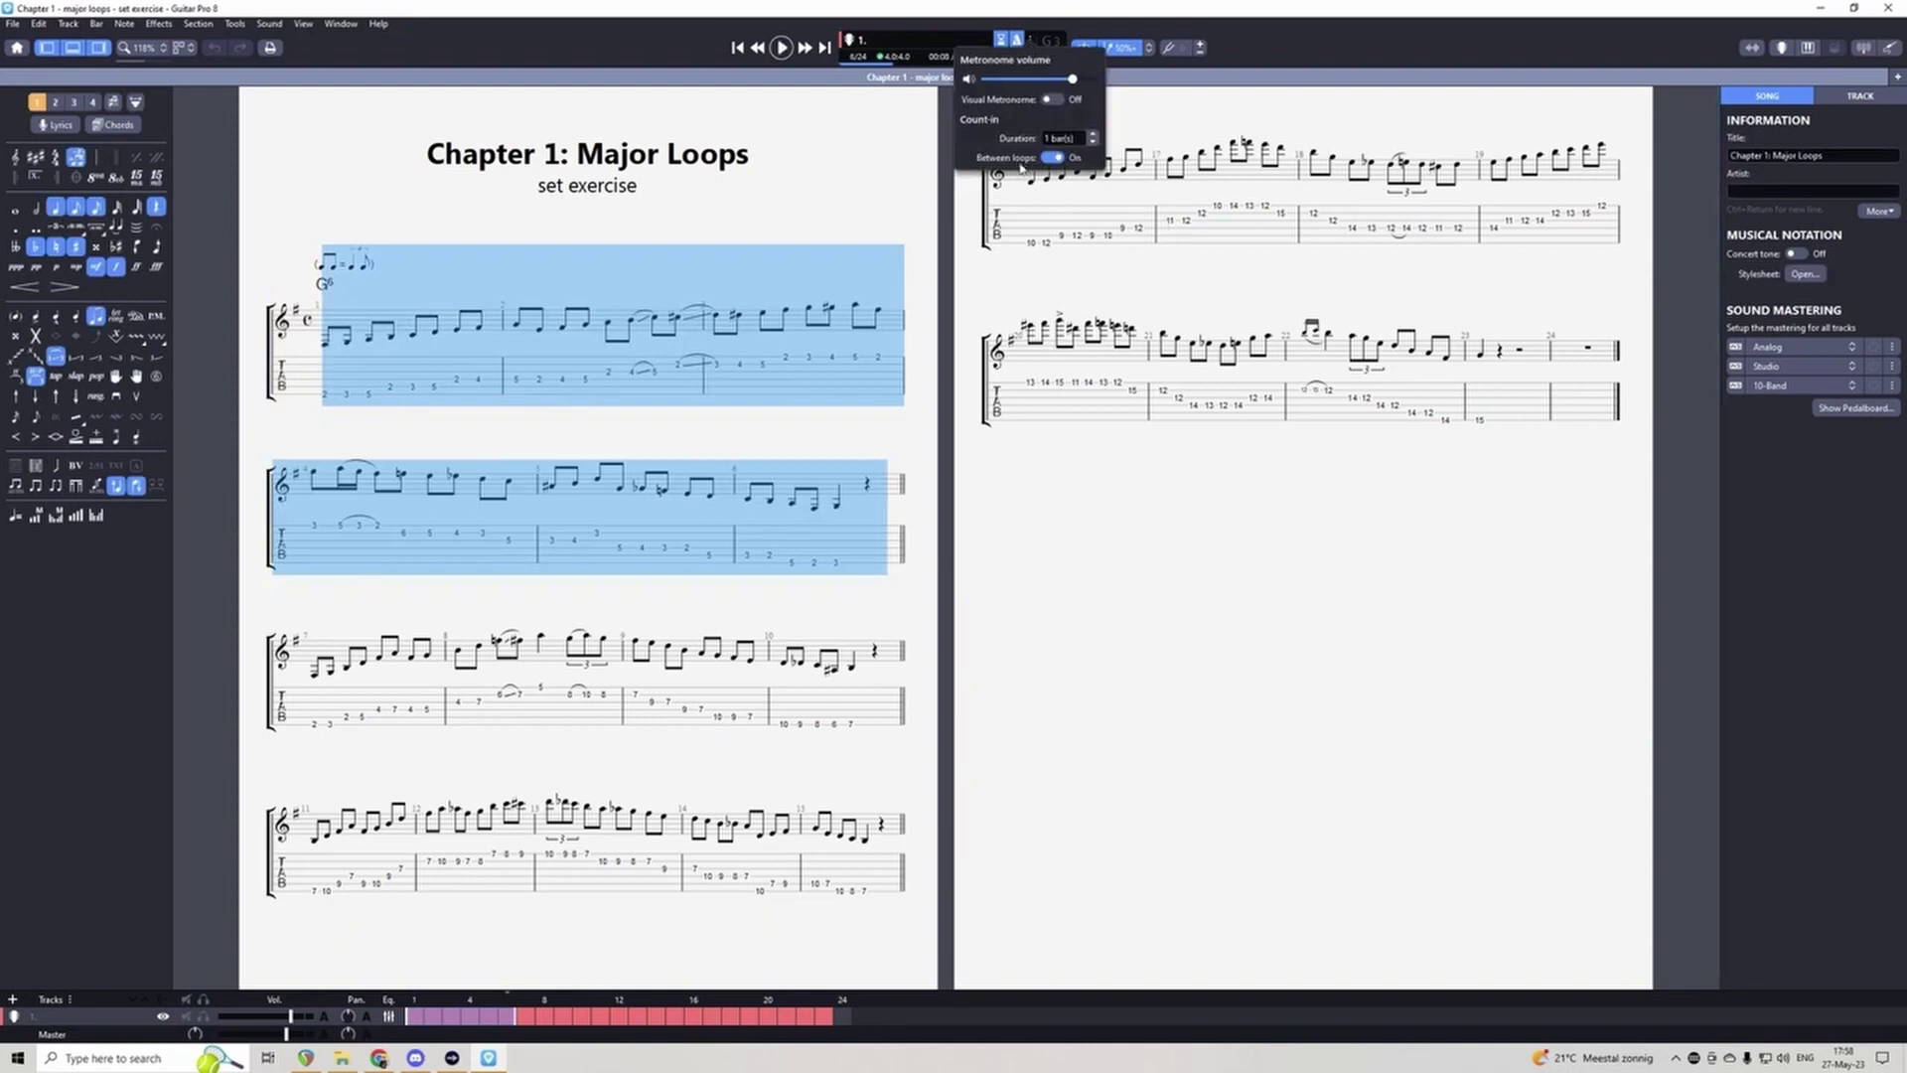
pyautogui.click(911, 197)
pyautogui.click(1122, 47)
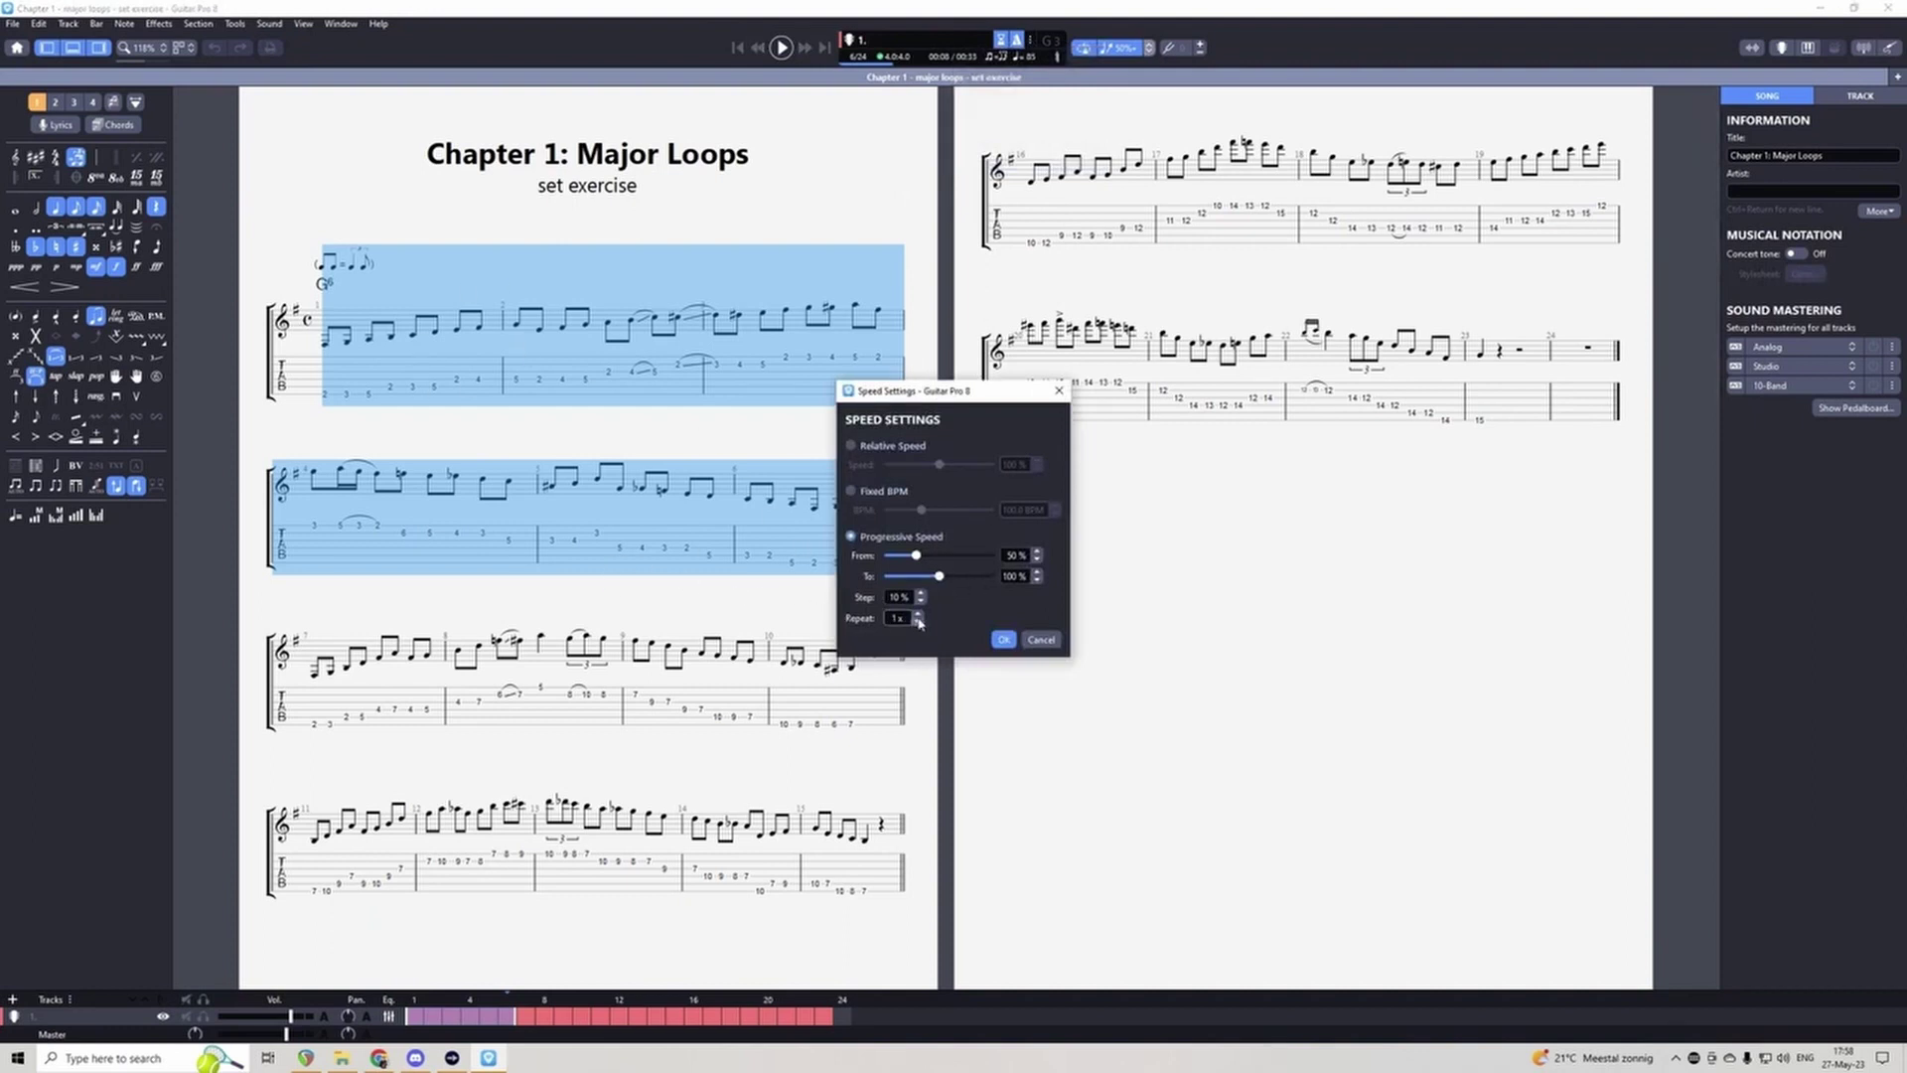
pyautogui.click(1041, 639)
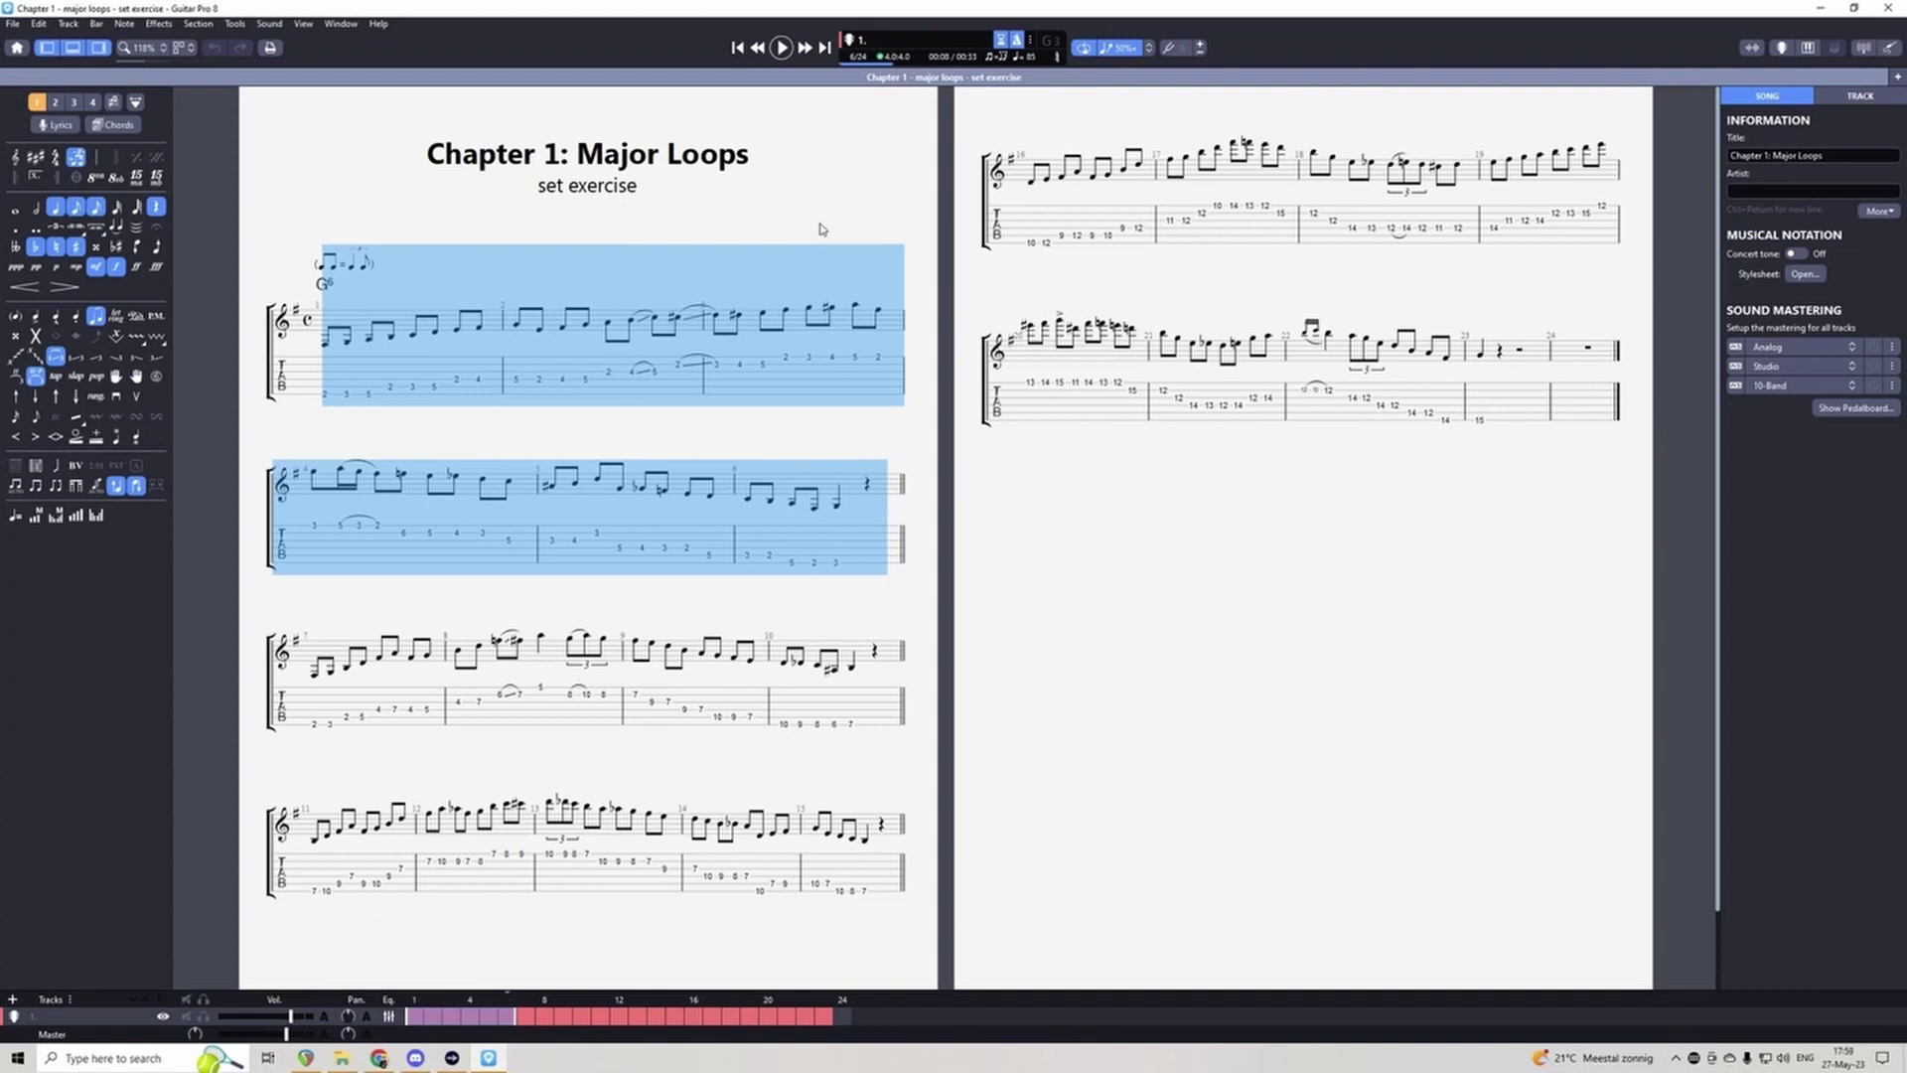
# Step: Replace the current selection with bars 1–2 as a shorter loop range
pyautogui.press('Escape')
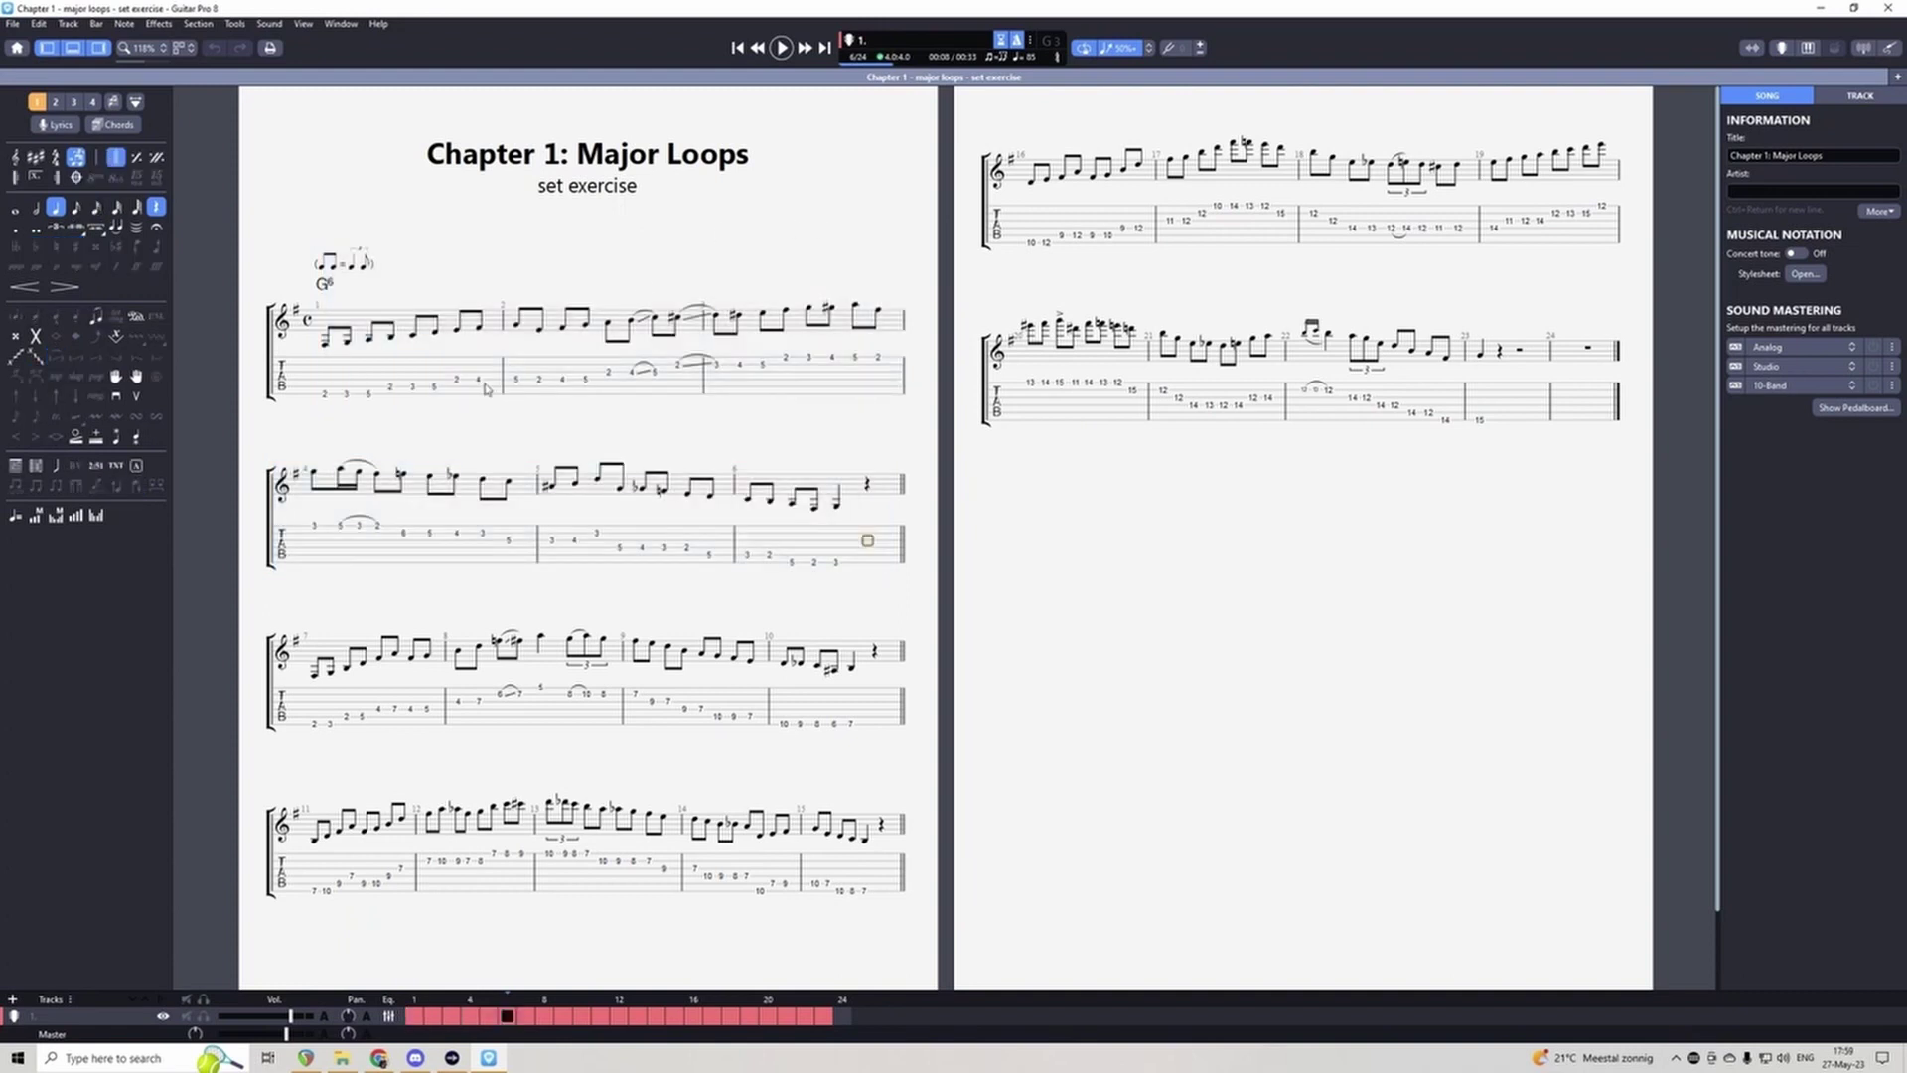
pyautogui.click(344, 329)
pyautogui.moveTo(330, 343); pyautogui.dragTo(678, 367)
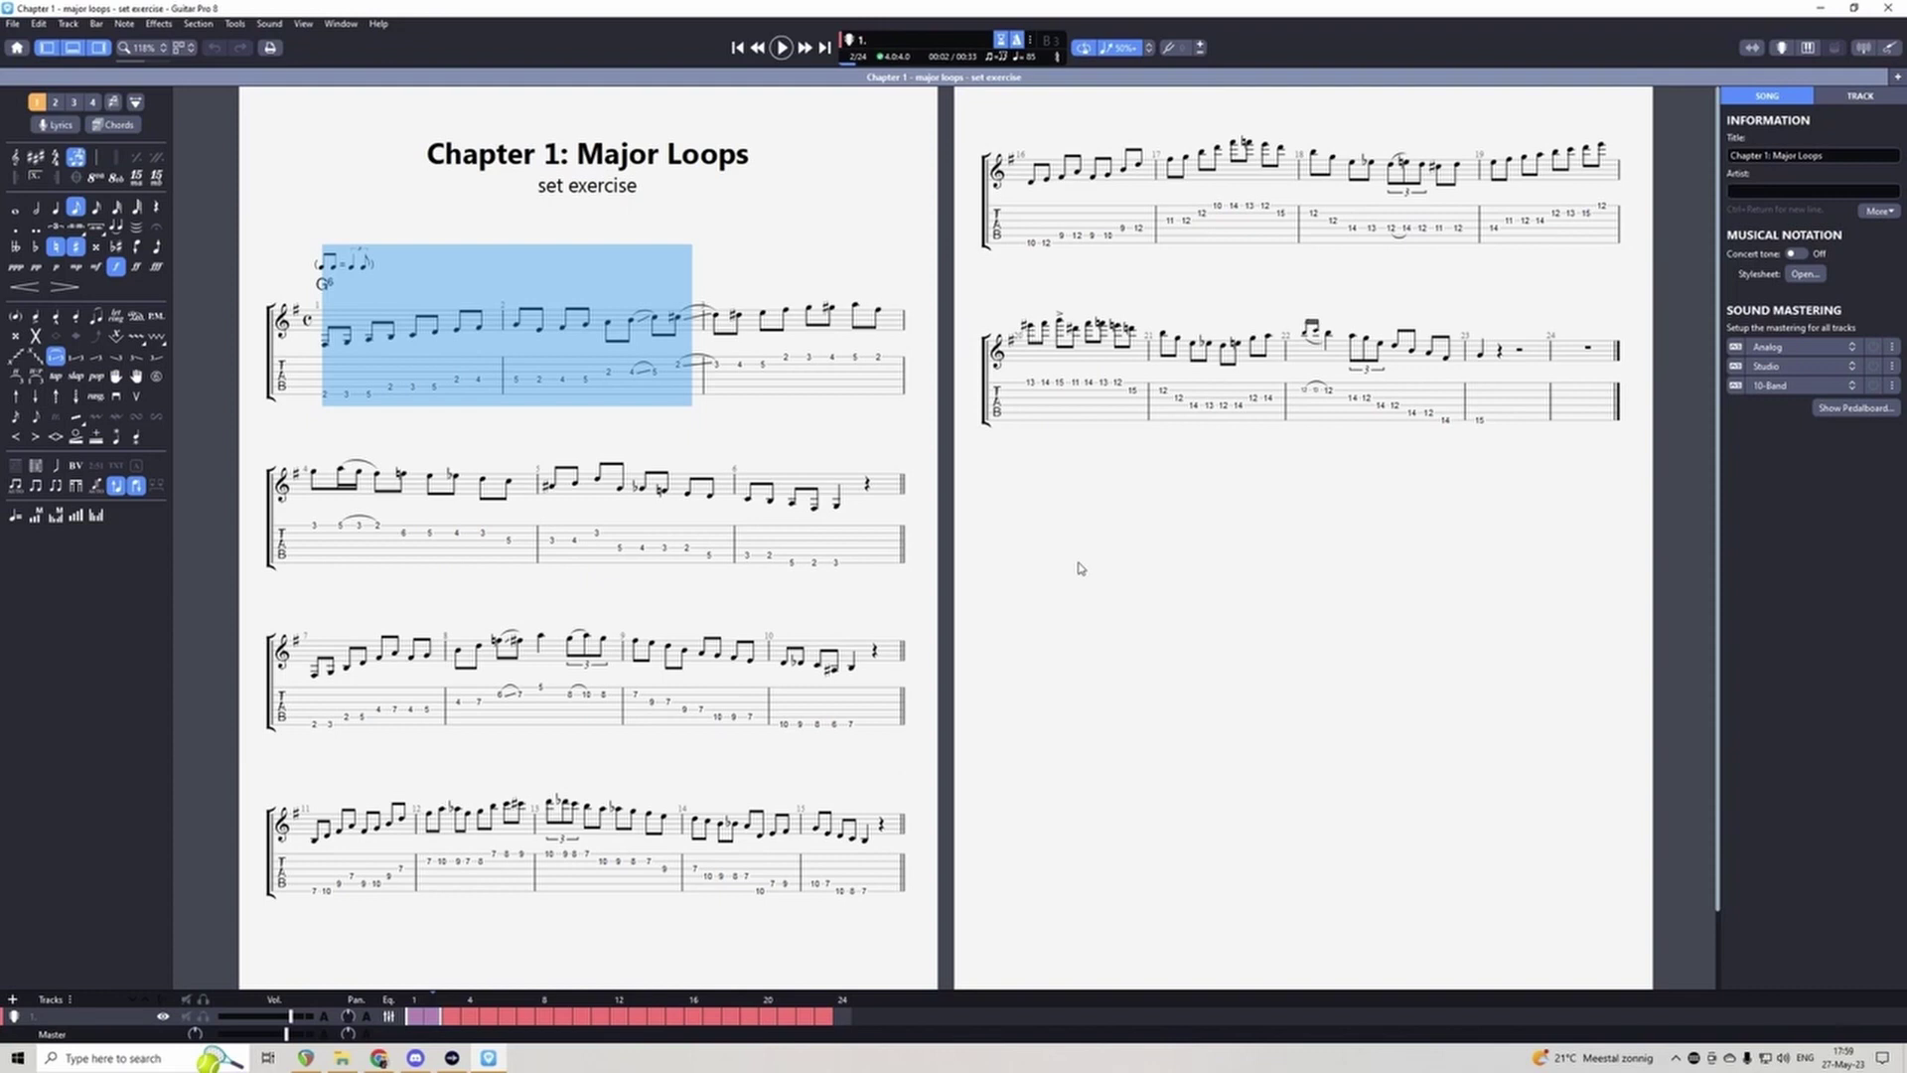
# Step: Add an empty bar 25 after the last bar and paste a copy of bars 1–23 starting there
pyautogui.click(1608, 365)
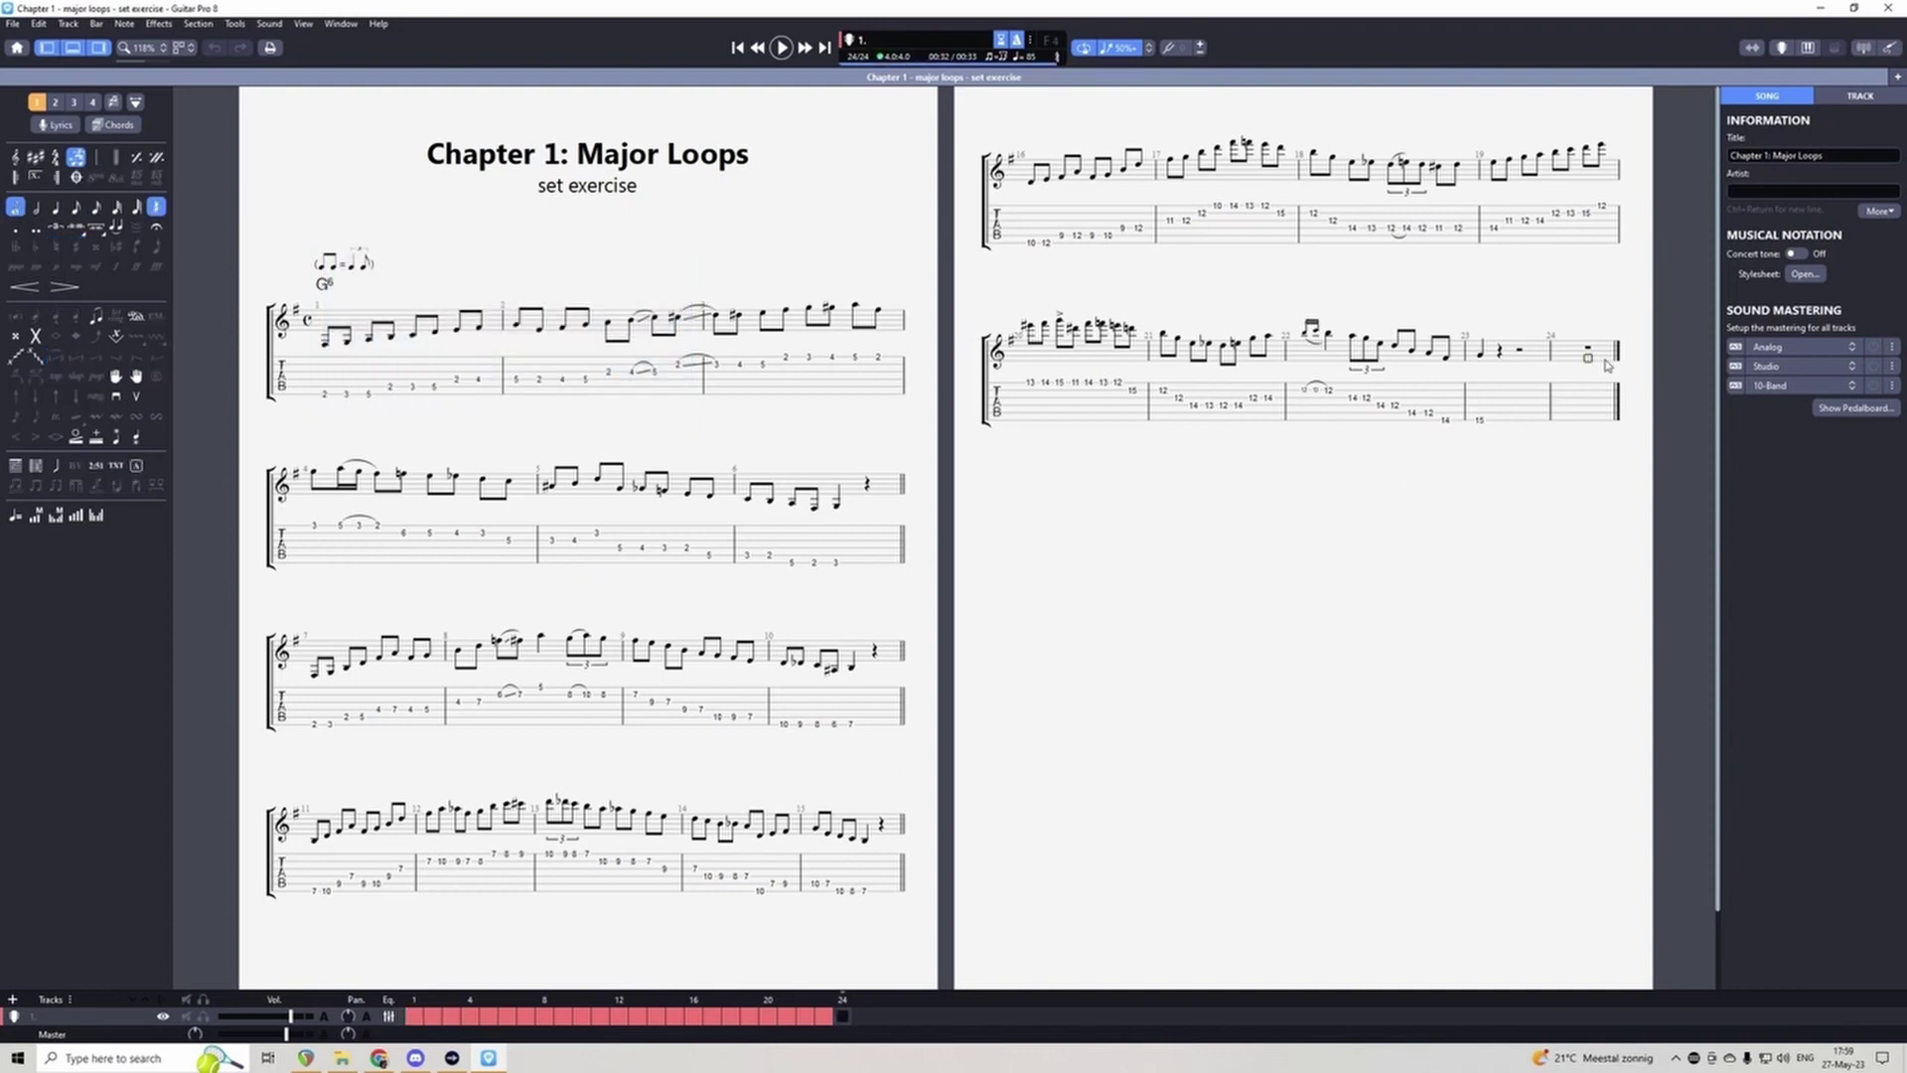
pyautogui.press('Right')
pyautogui.click(325, 342)
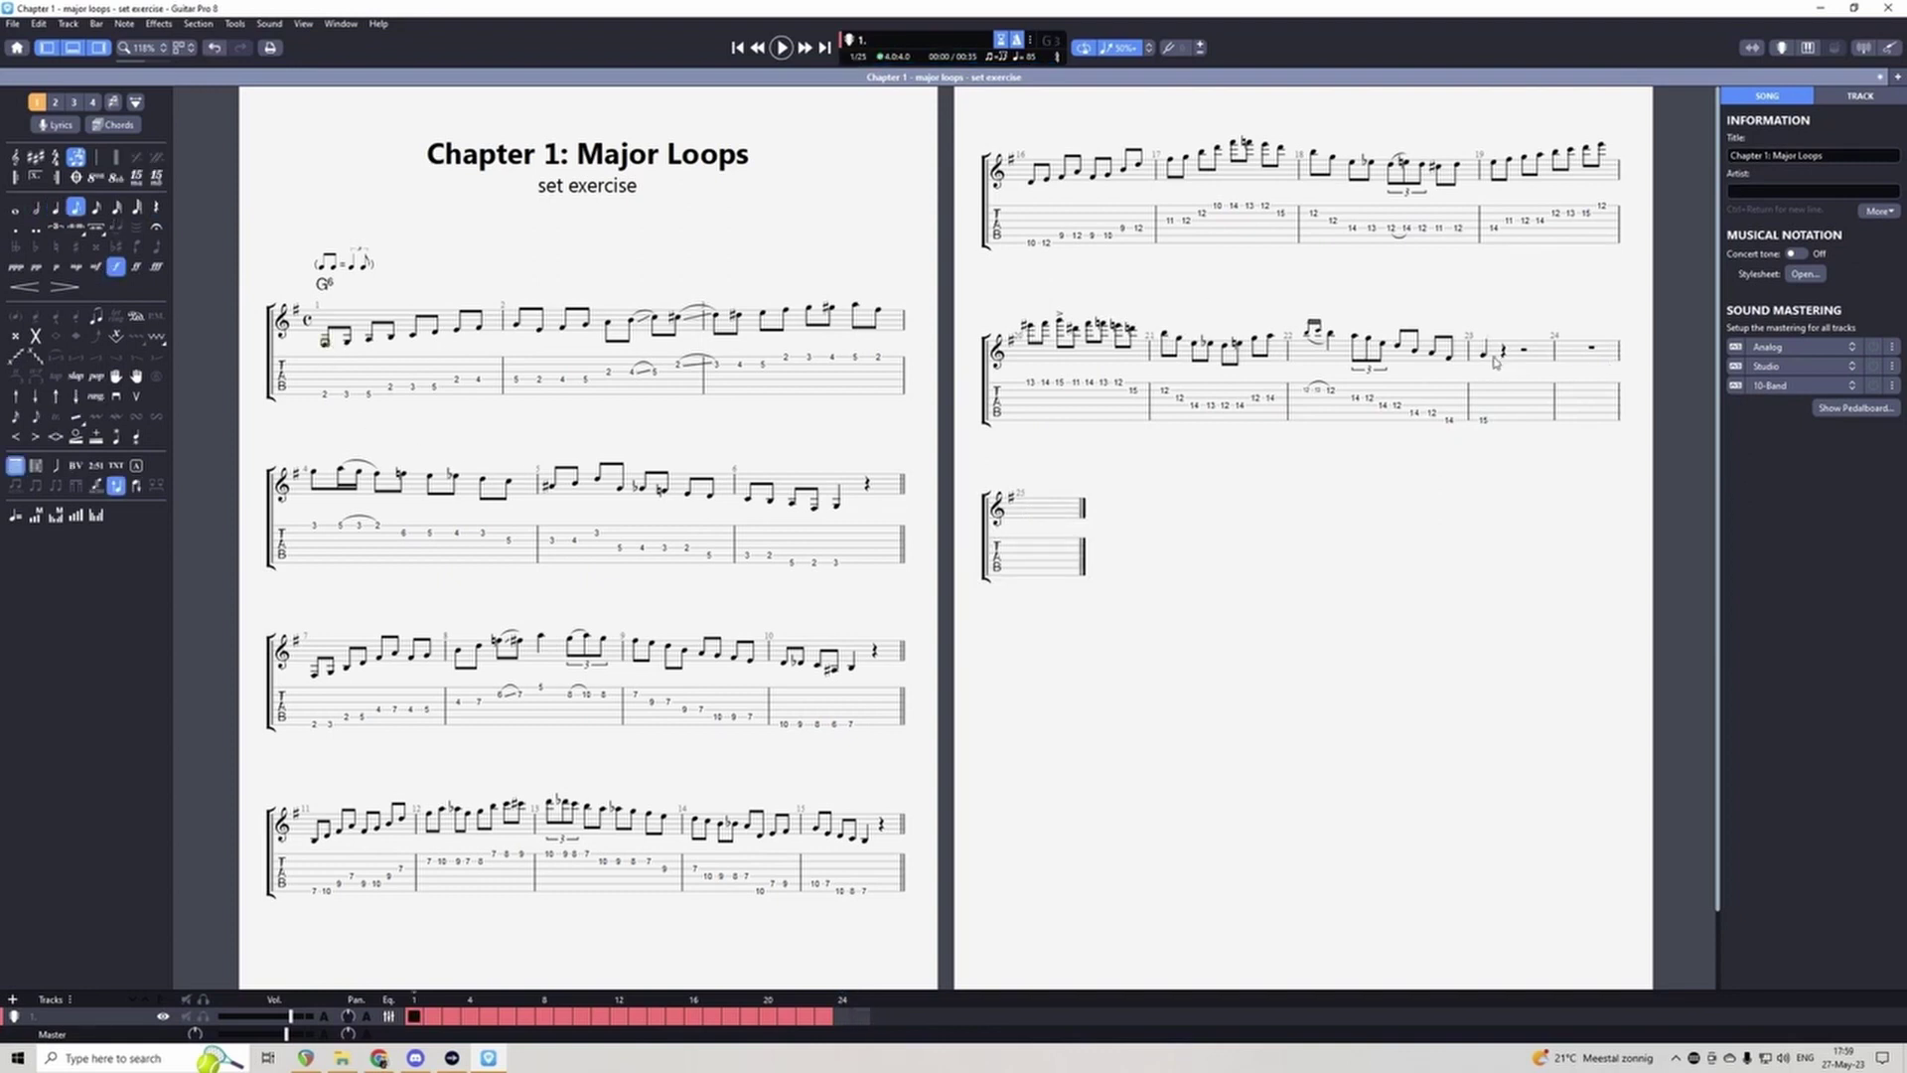
pyautogui.keyDown('shift'); pyautogui.click(1512, 405); pyautogui.keyUp('shift')
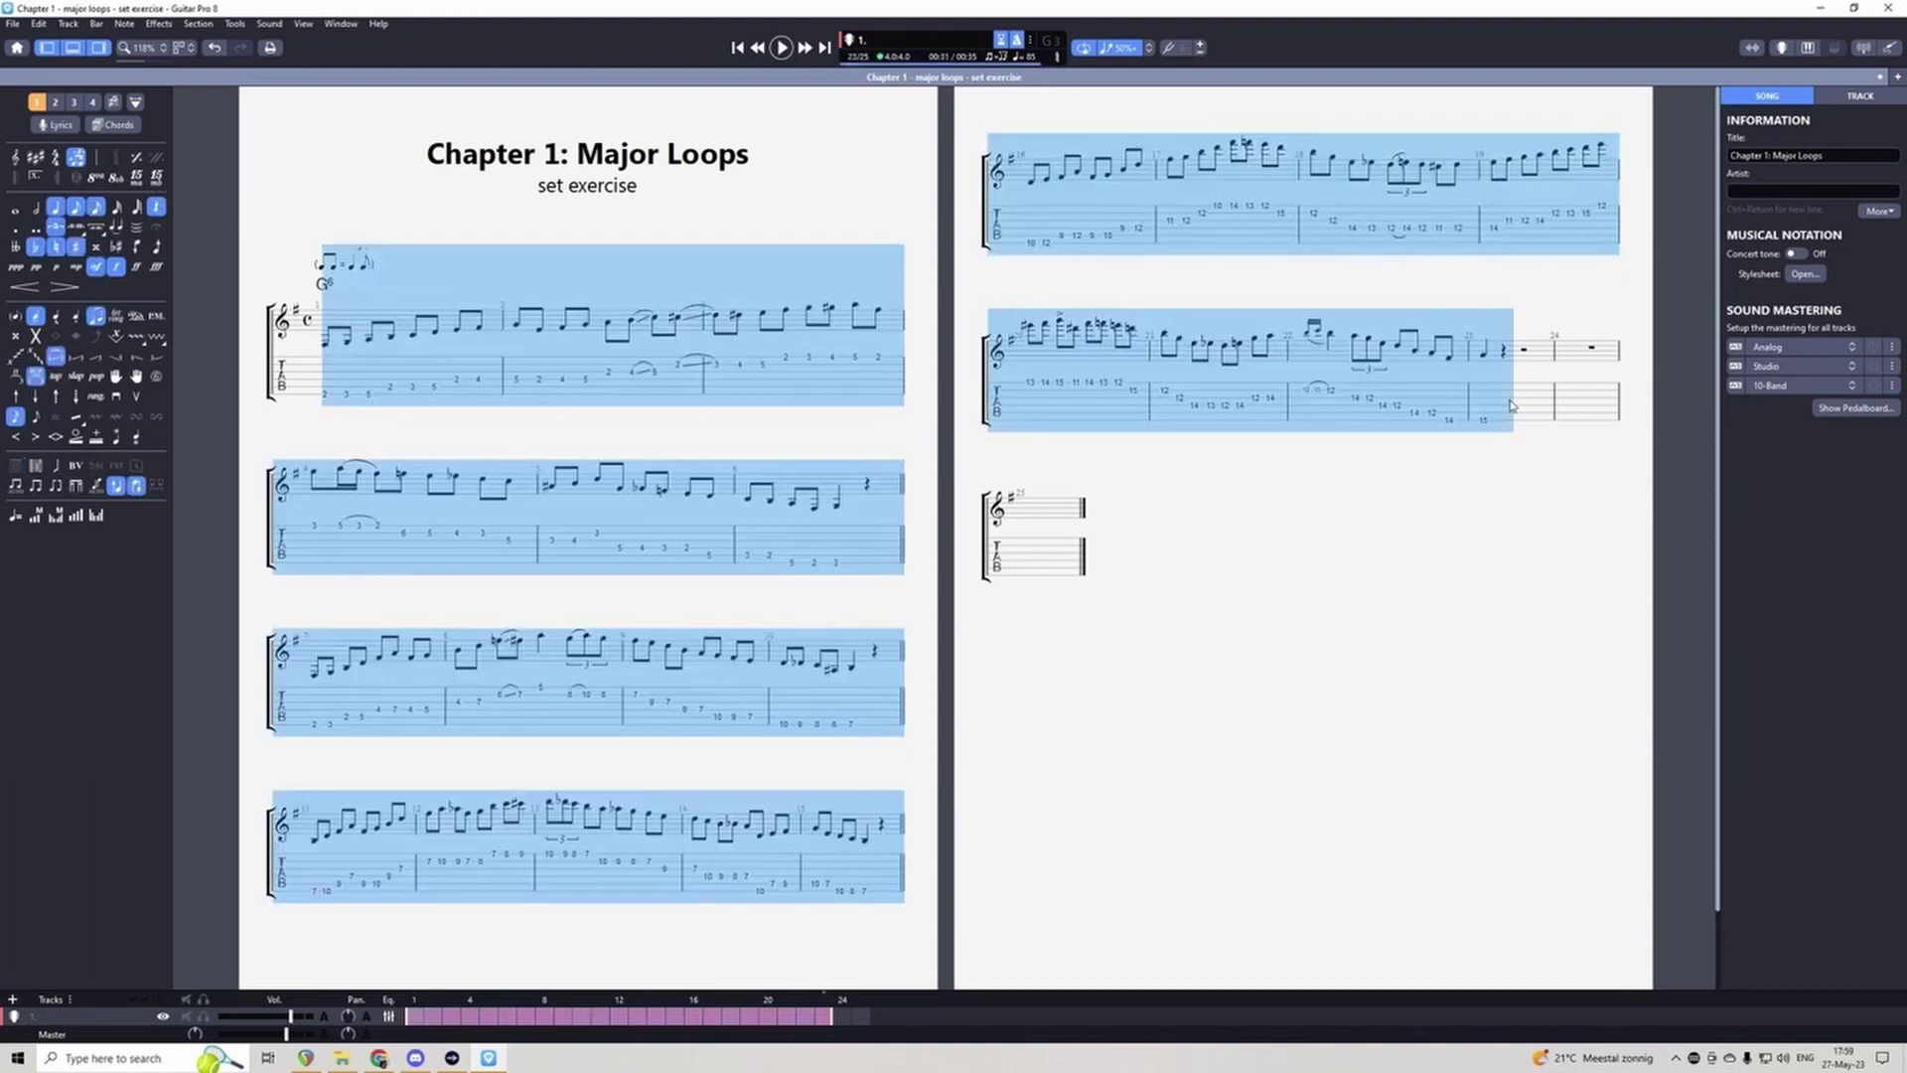
pyautogui.click(1031, 507)
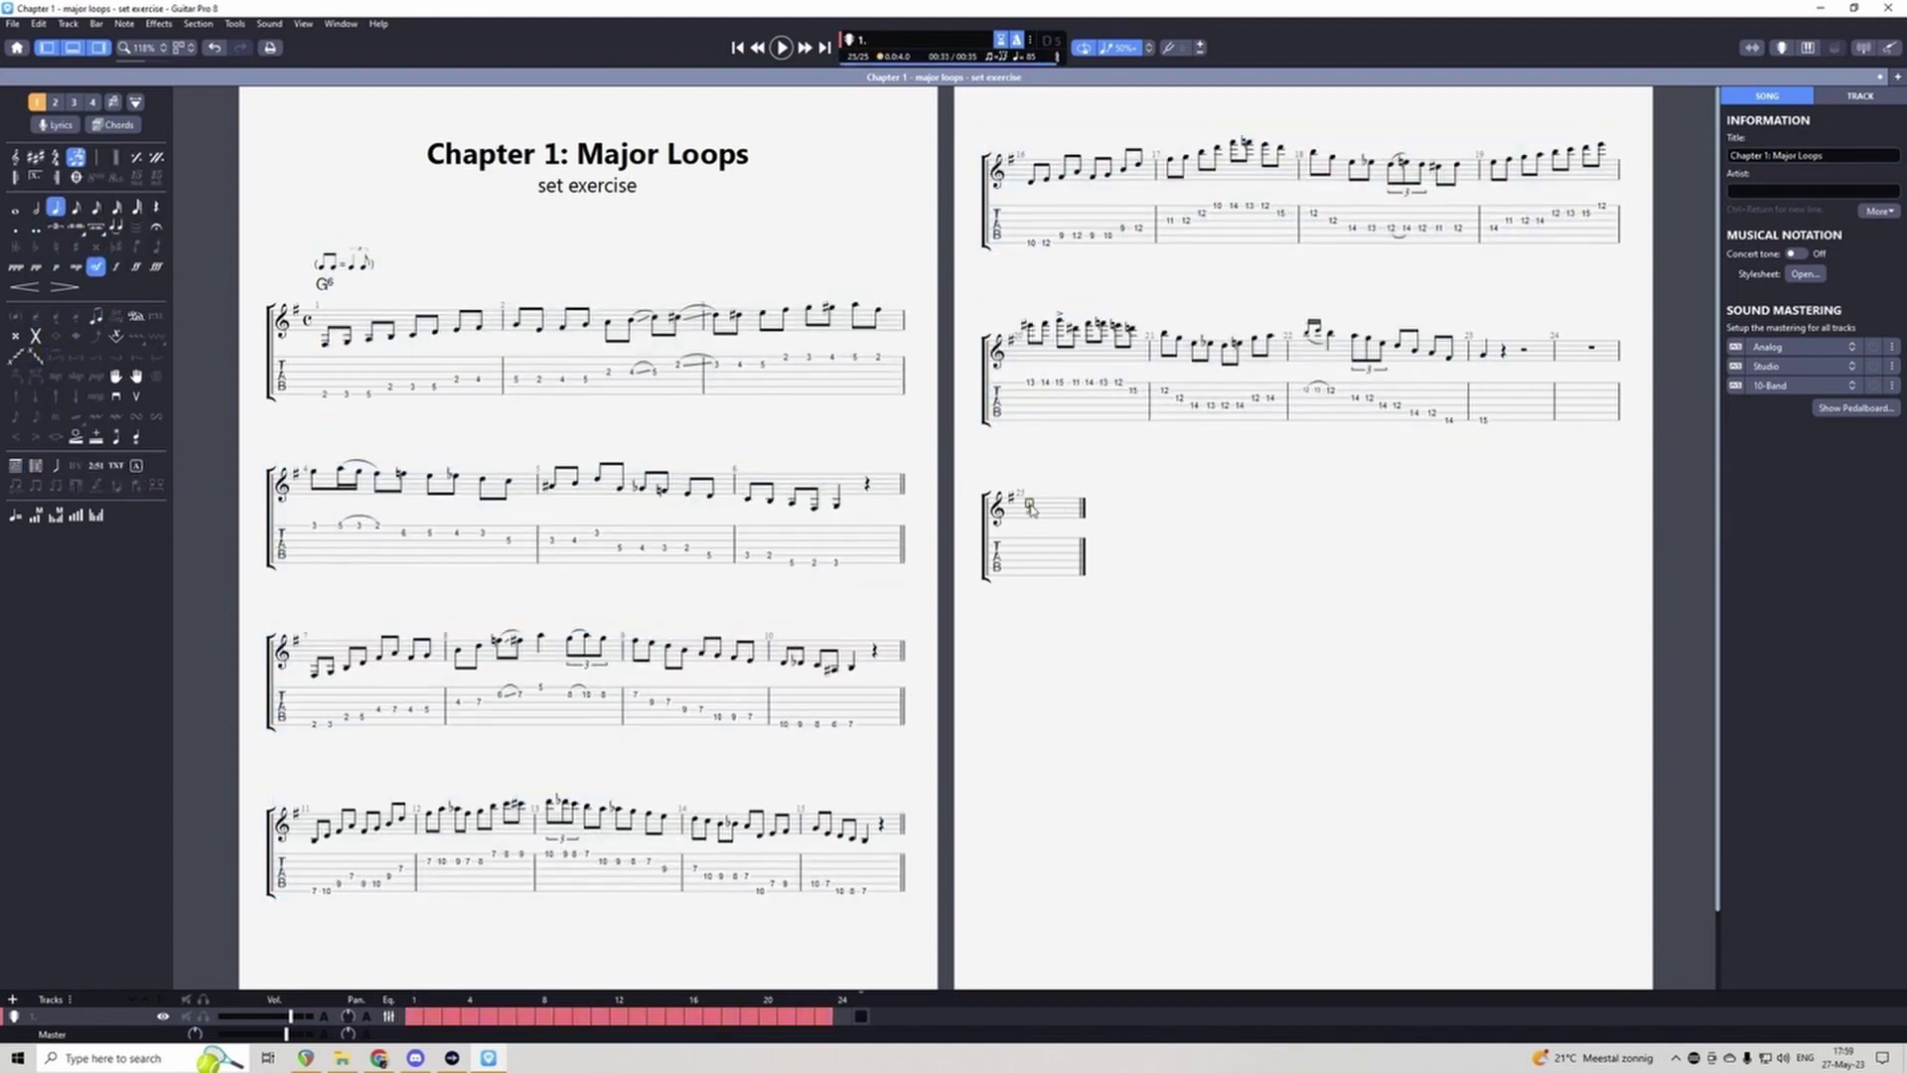
pyautogui.rightClick(1266, 415)
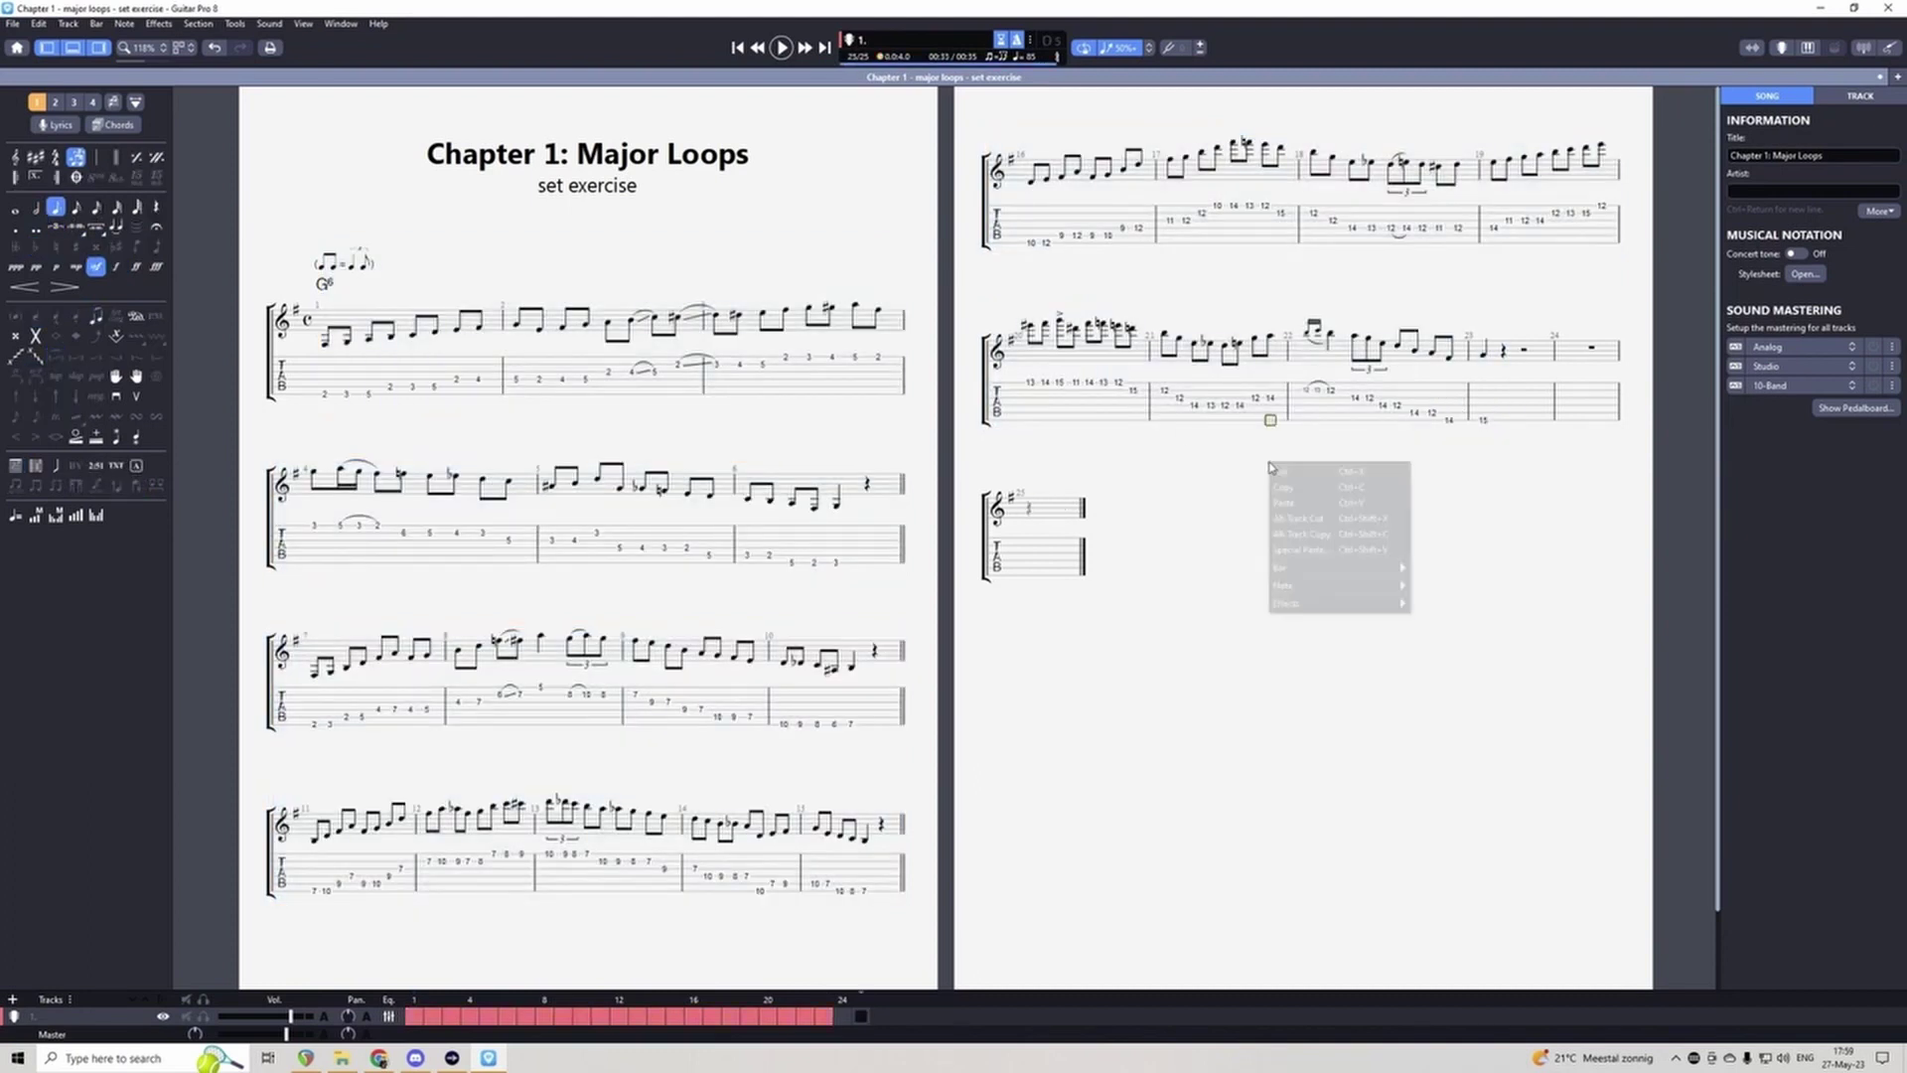
pyautogui.click(1029, 517)
pyautogui.rightClick(1029, 517)
pyautogui.click(1059, 553)
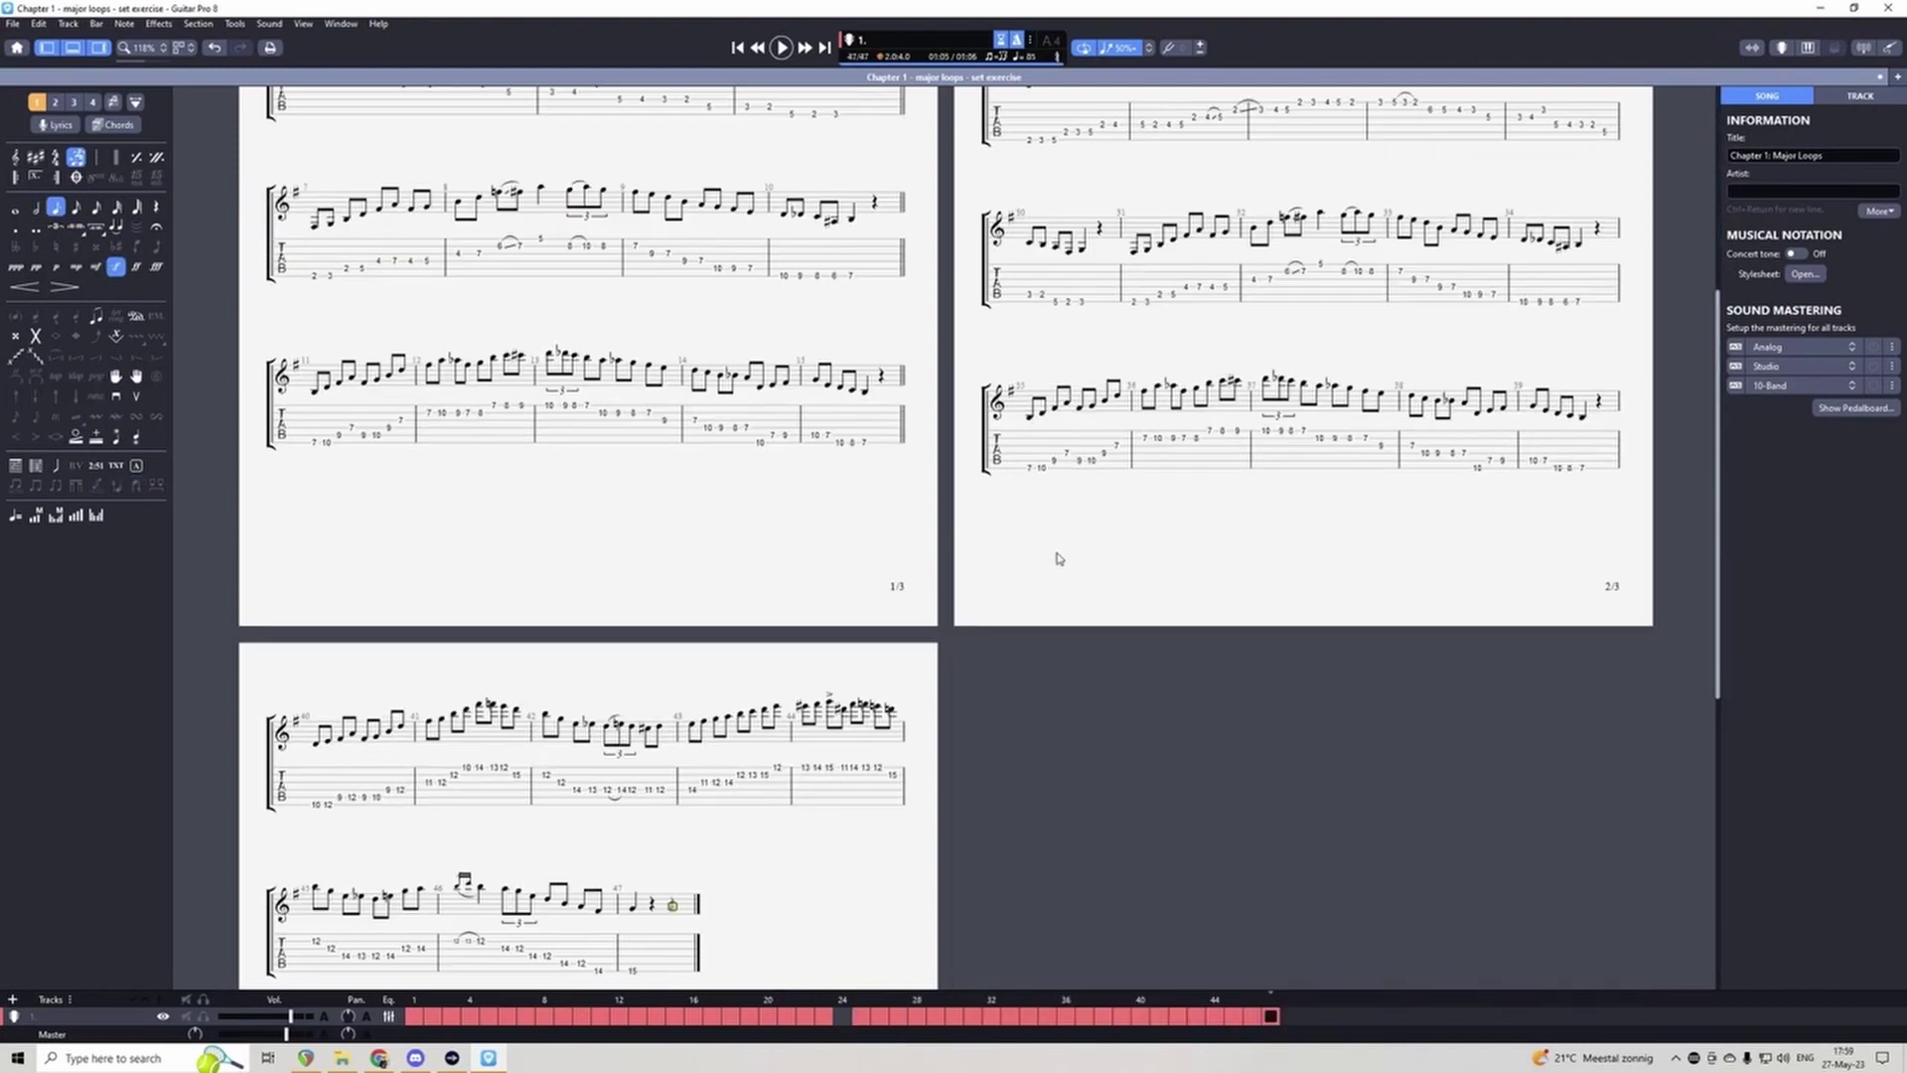
# Step: Add a double bar line at the end of the empty bar 24, before the pasted copy
pyautogui.scroll(4, 1098, 557)
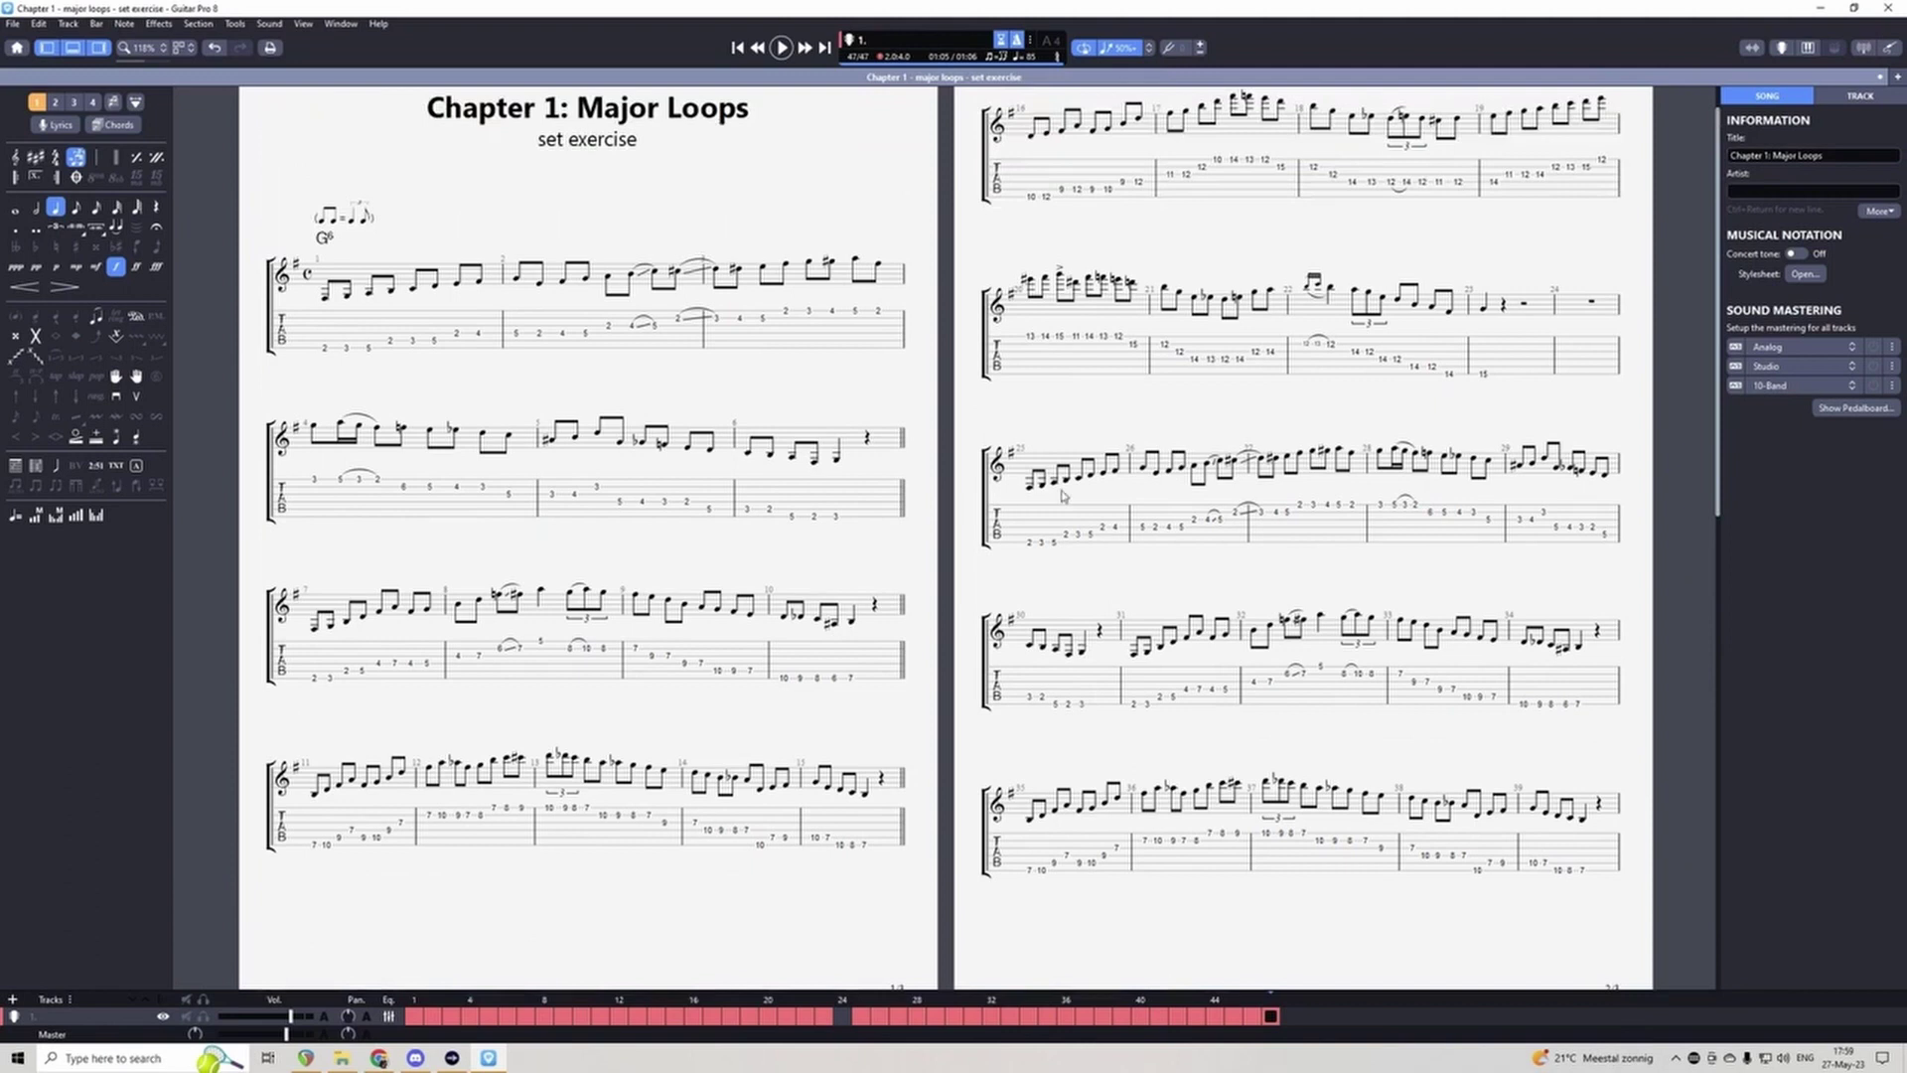
pyautogui.click(1611, 309)
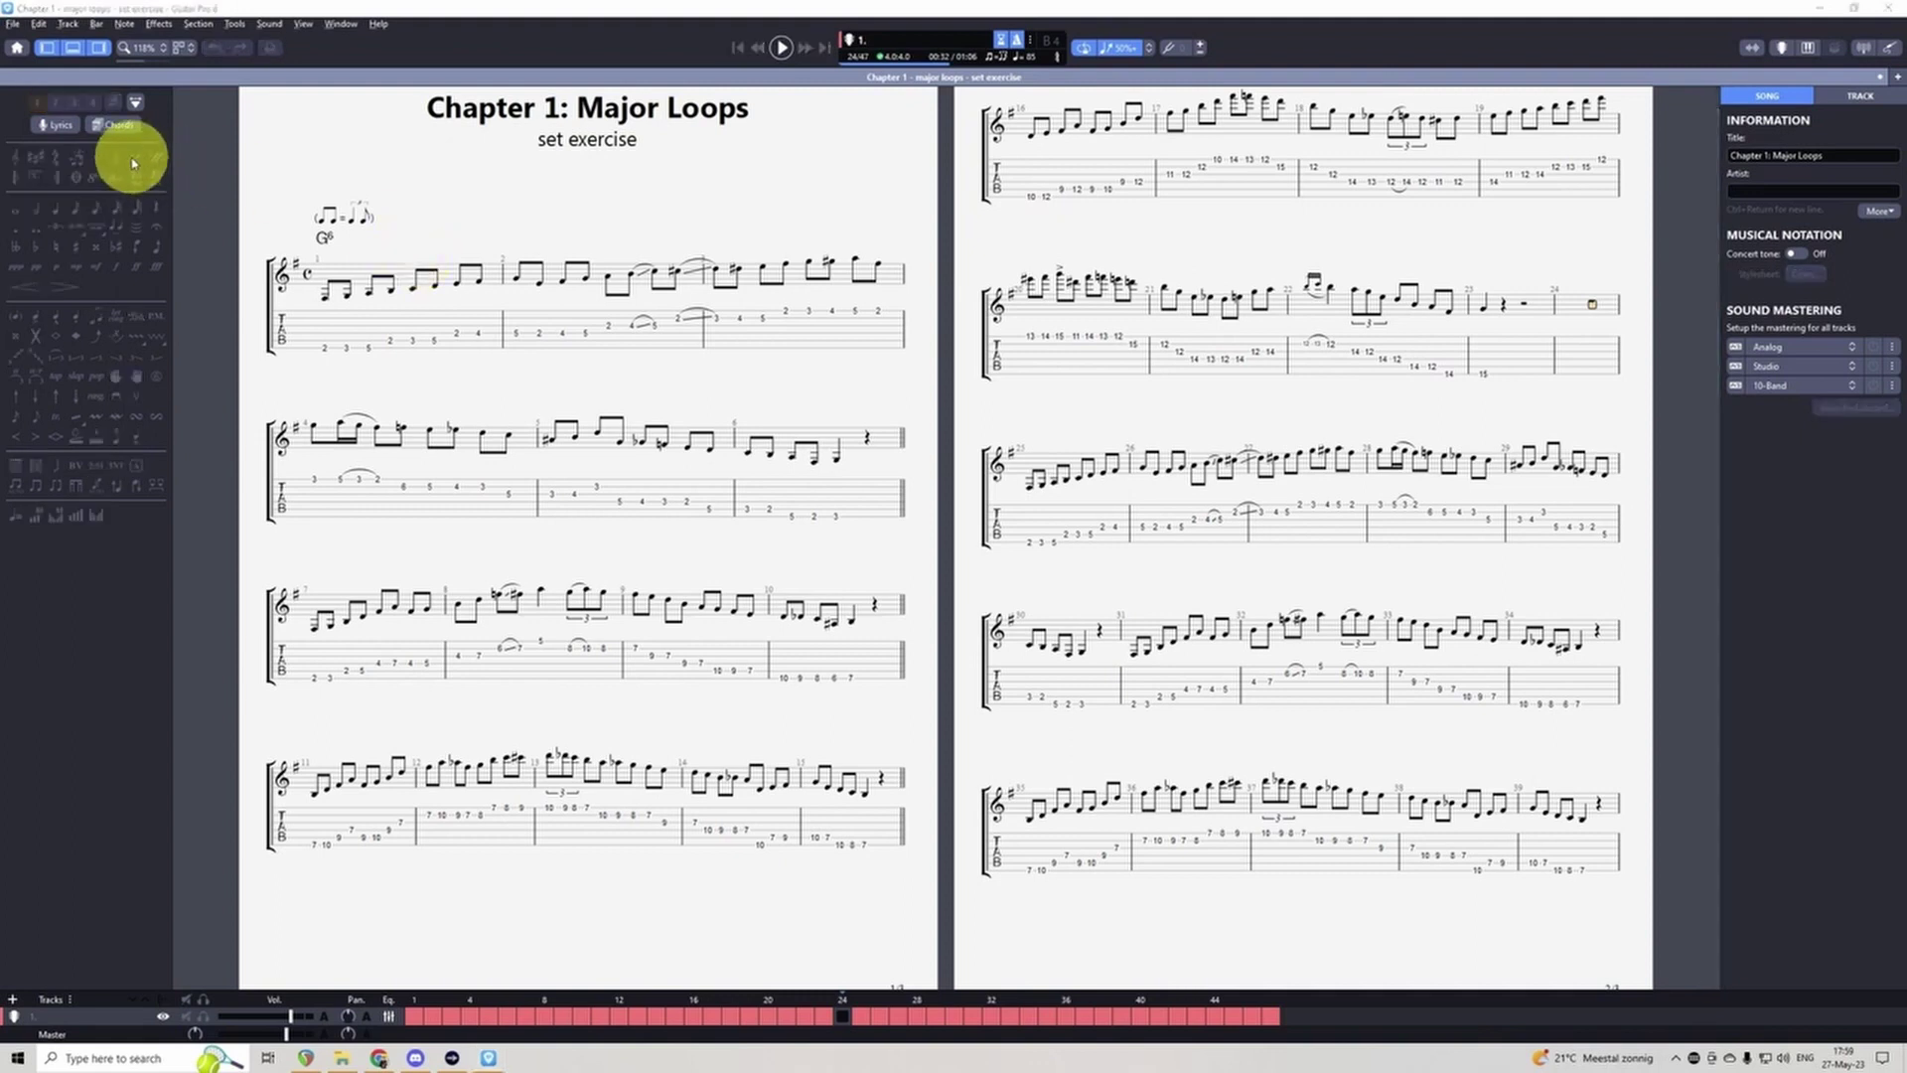
pyautogui.click(1587, 301)
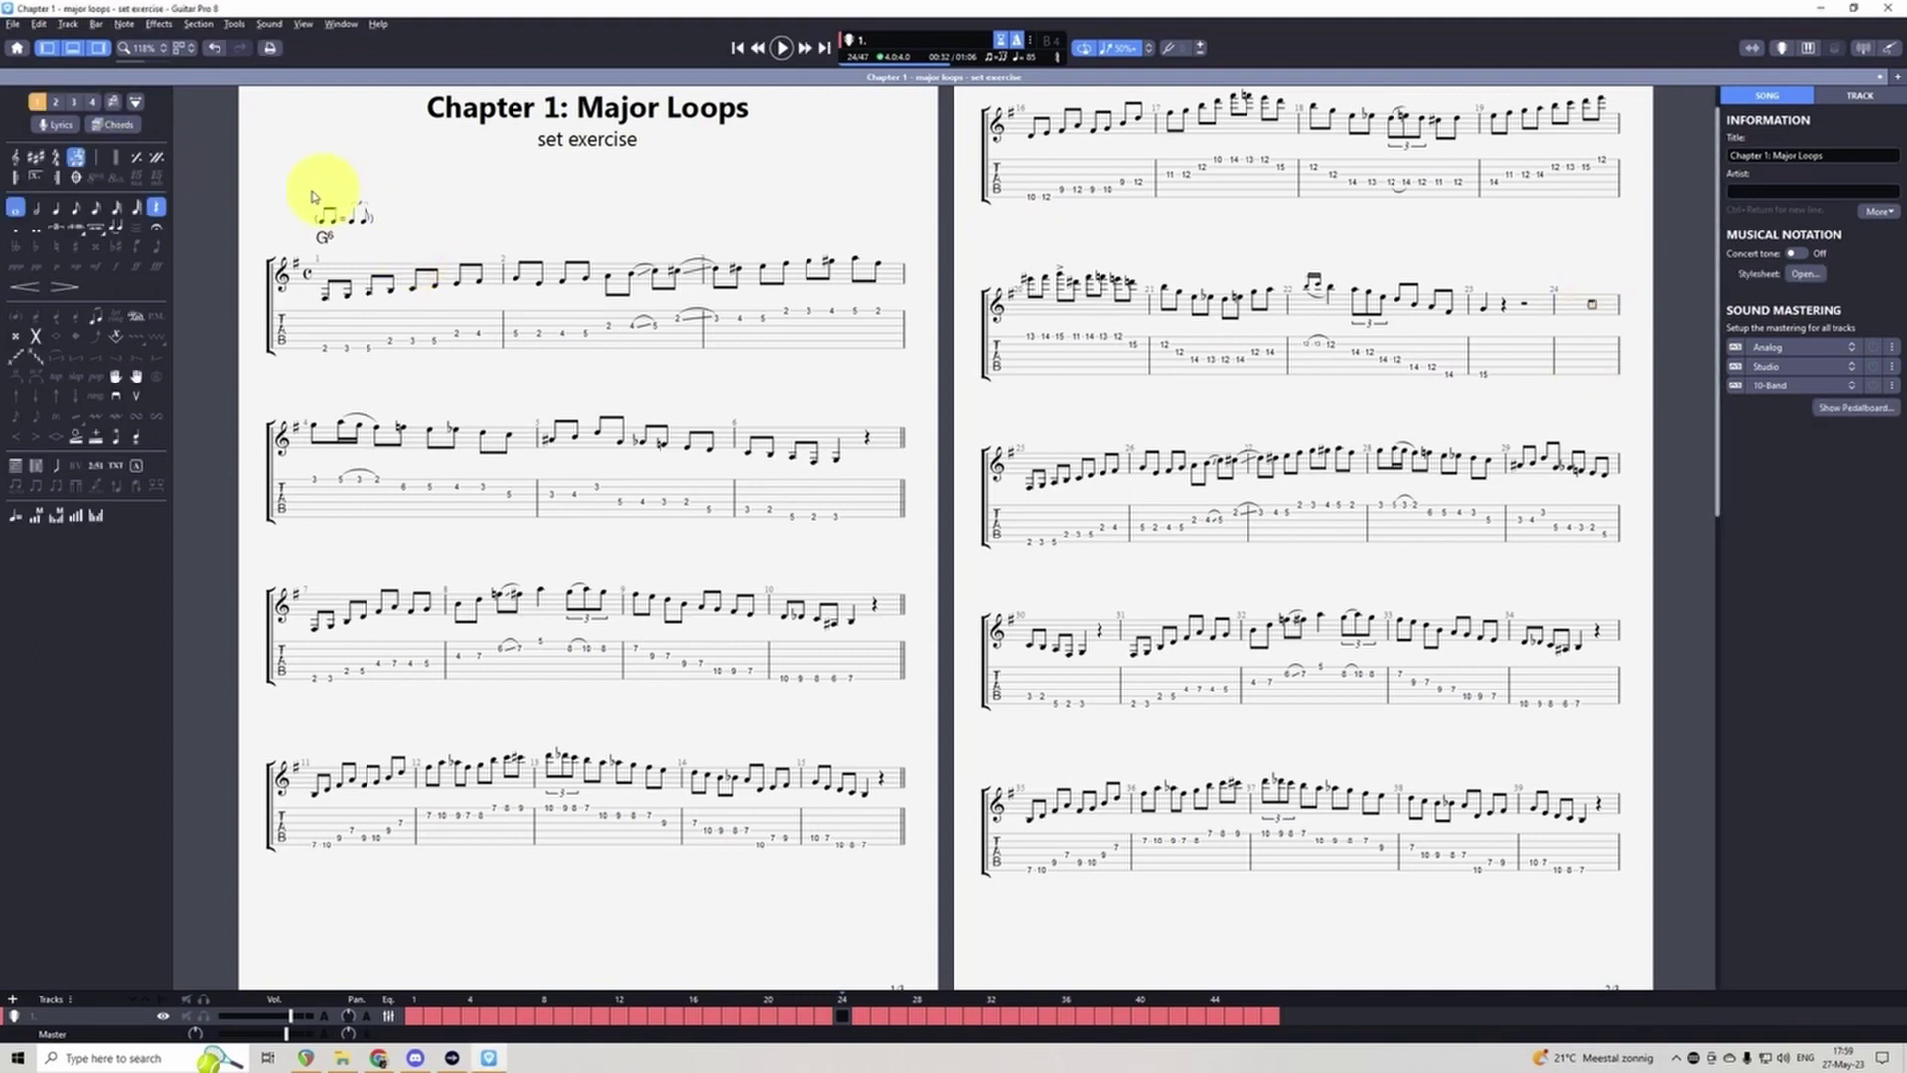
pyautogui.click(117, 157)
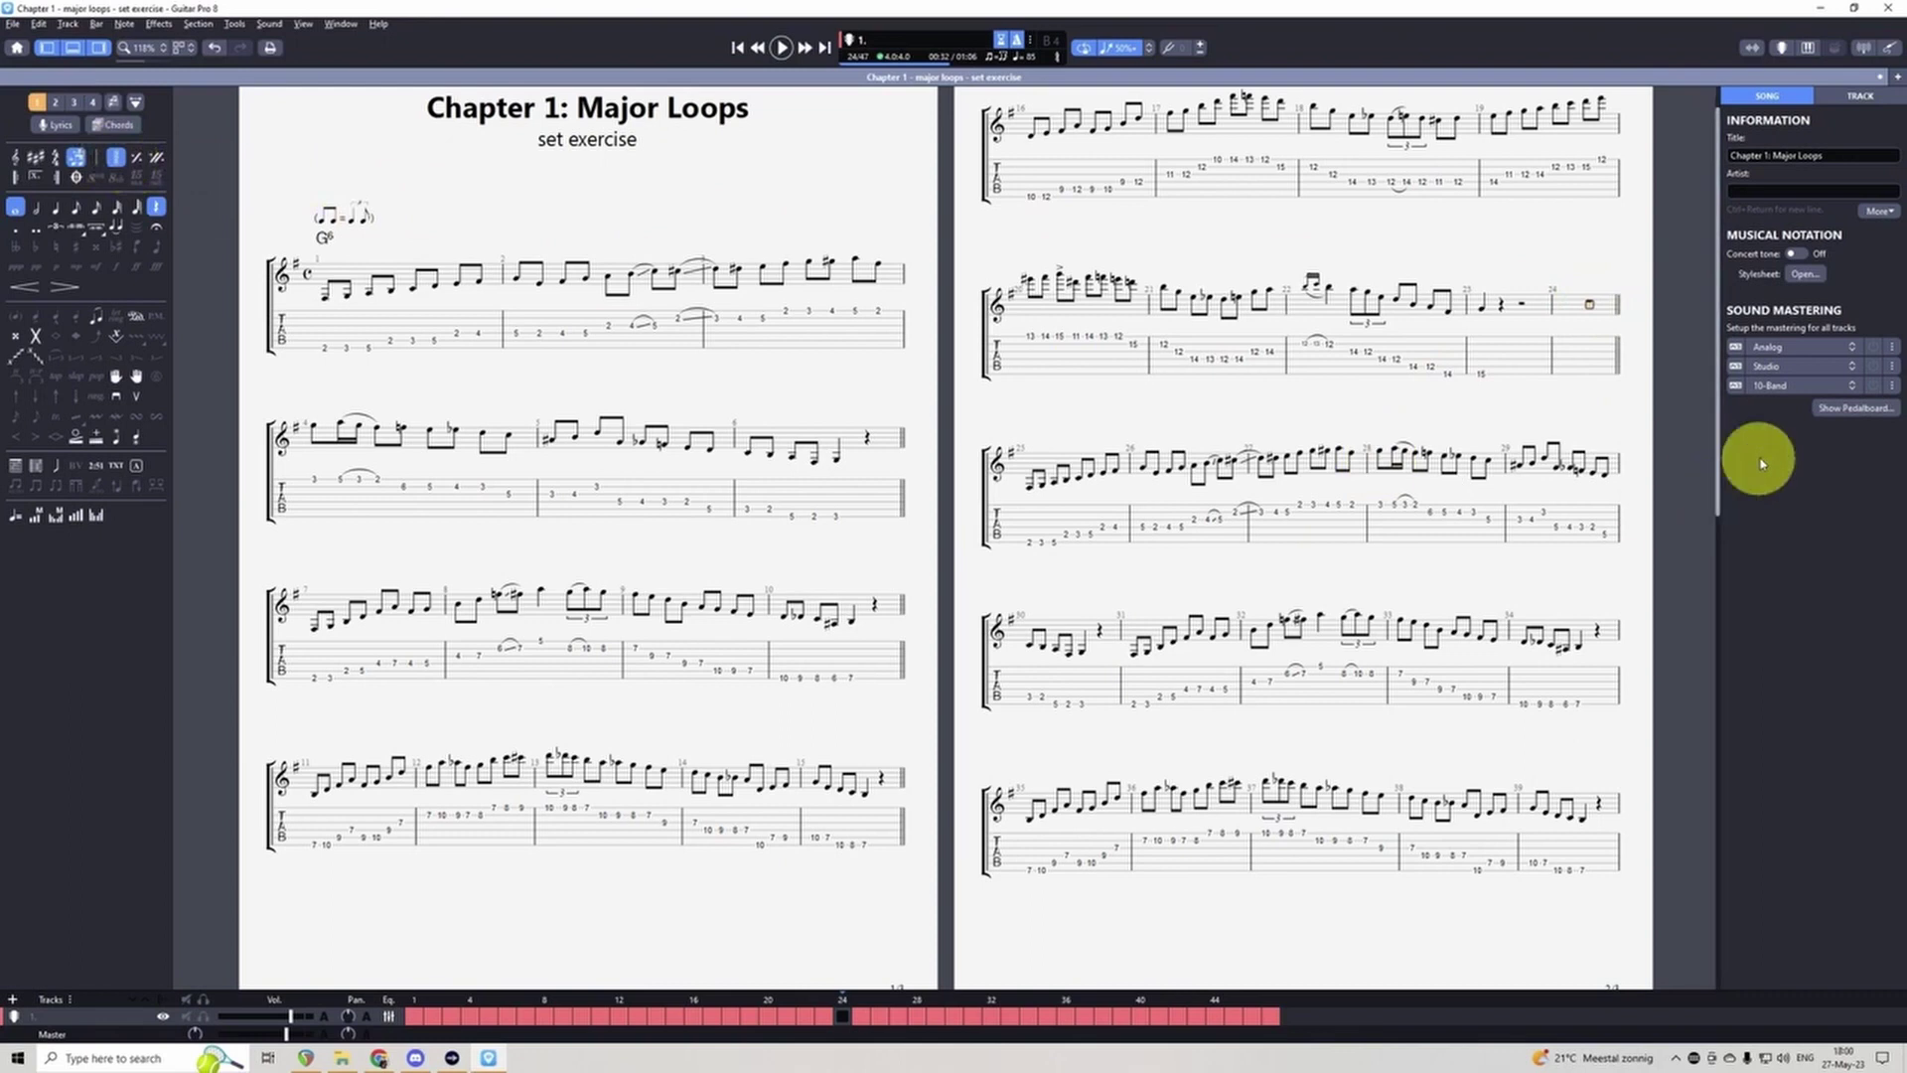
# Step: Label the first note of bar 25 with the free text "F"
pyautogui.click(1031, 492)
pyautogui.write('t')
pyautogui.write('F')
pyautogui.press('Return')
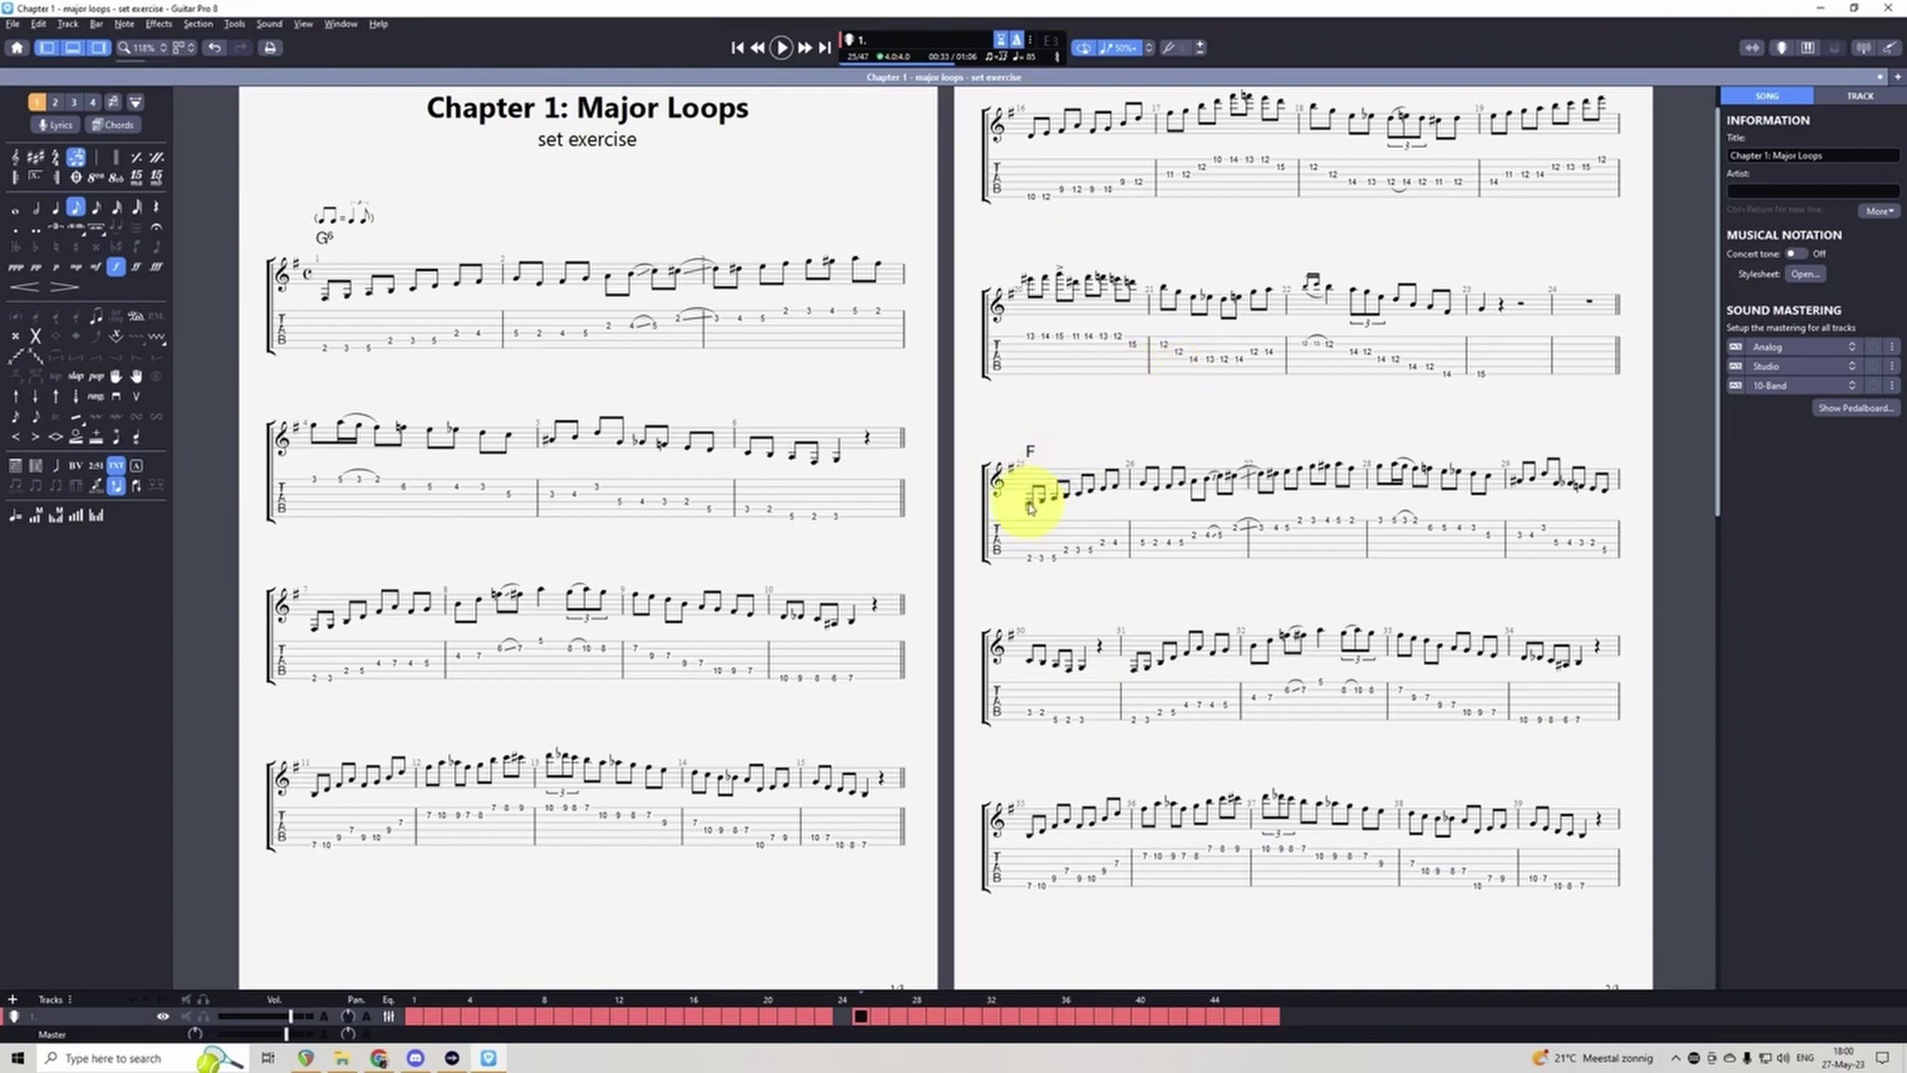
# Step: Remove the free text from bar 25, then open the chord editor and close it without adding a chord
pyautogui.press('t')
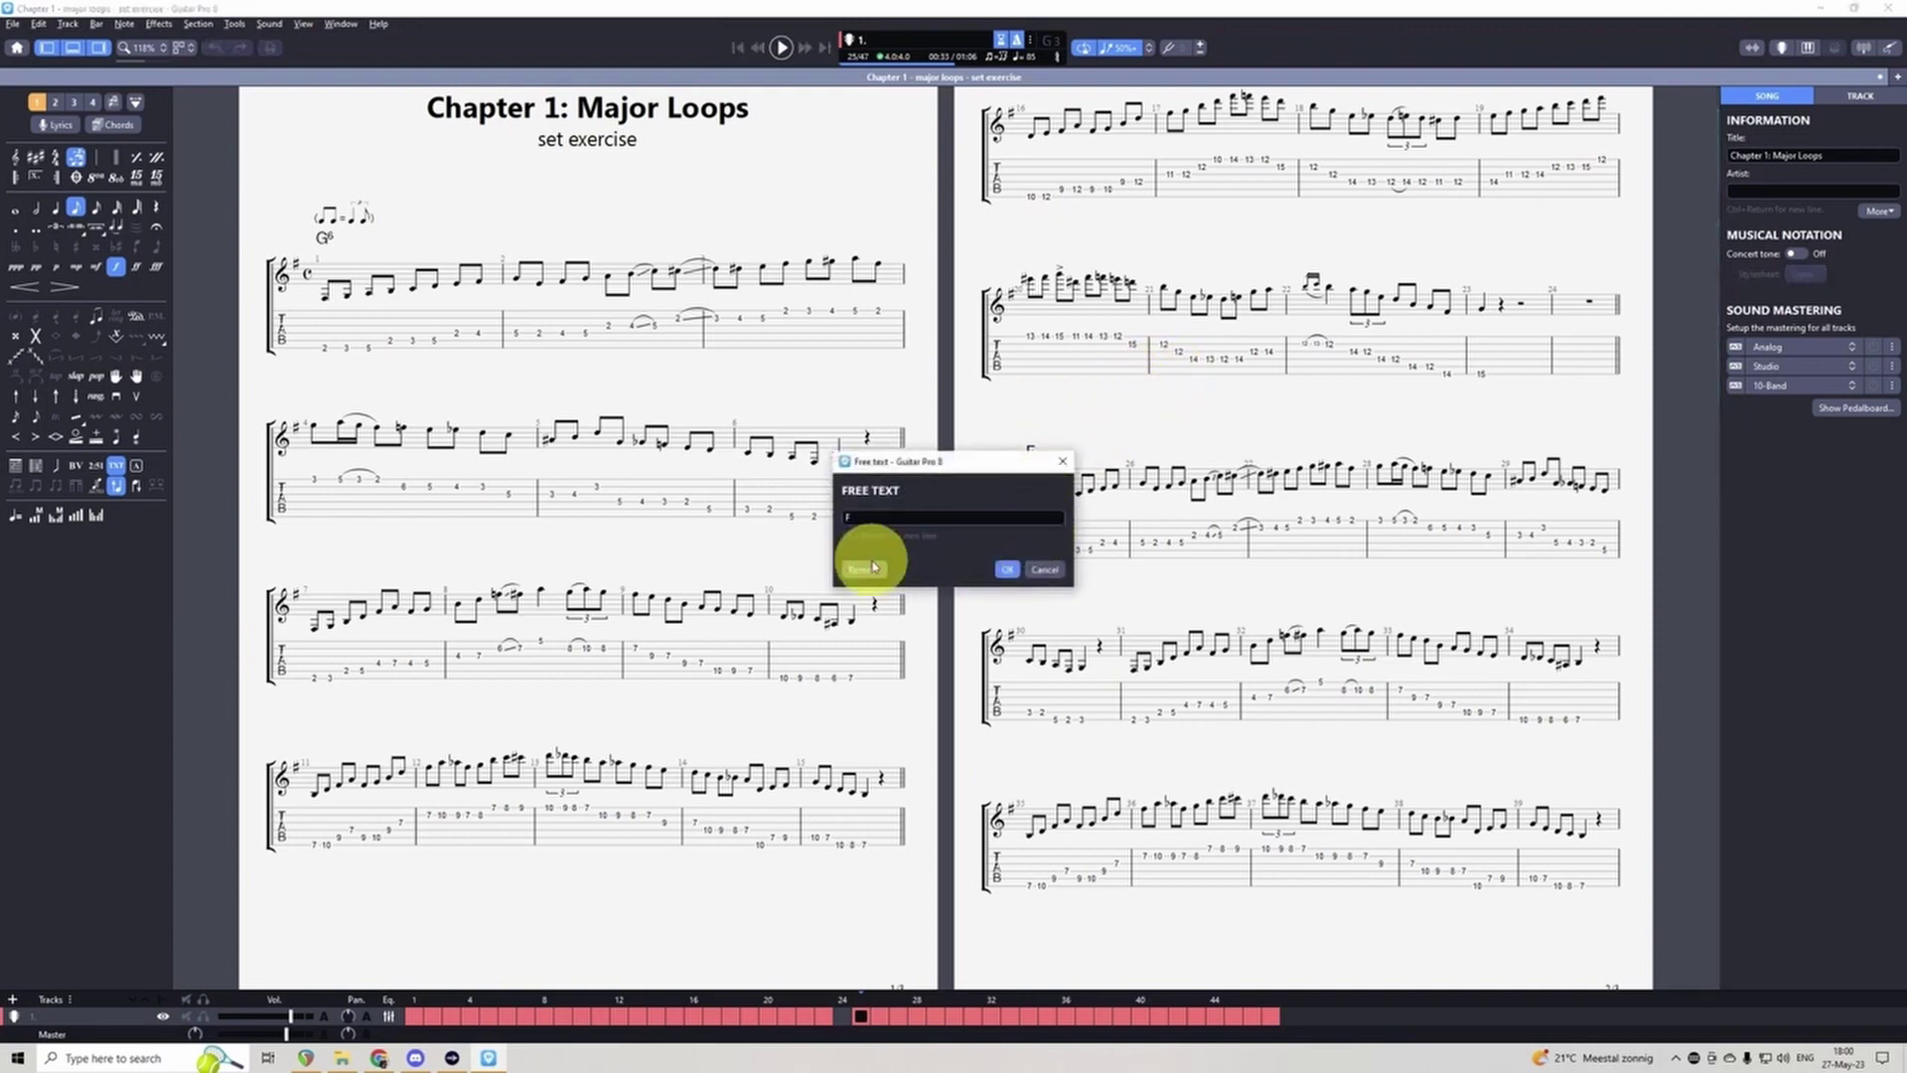
pyautogui.click(864, 563)
pyautogui.press('a')
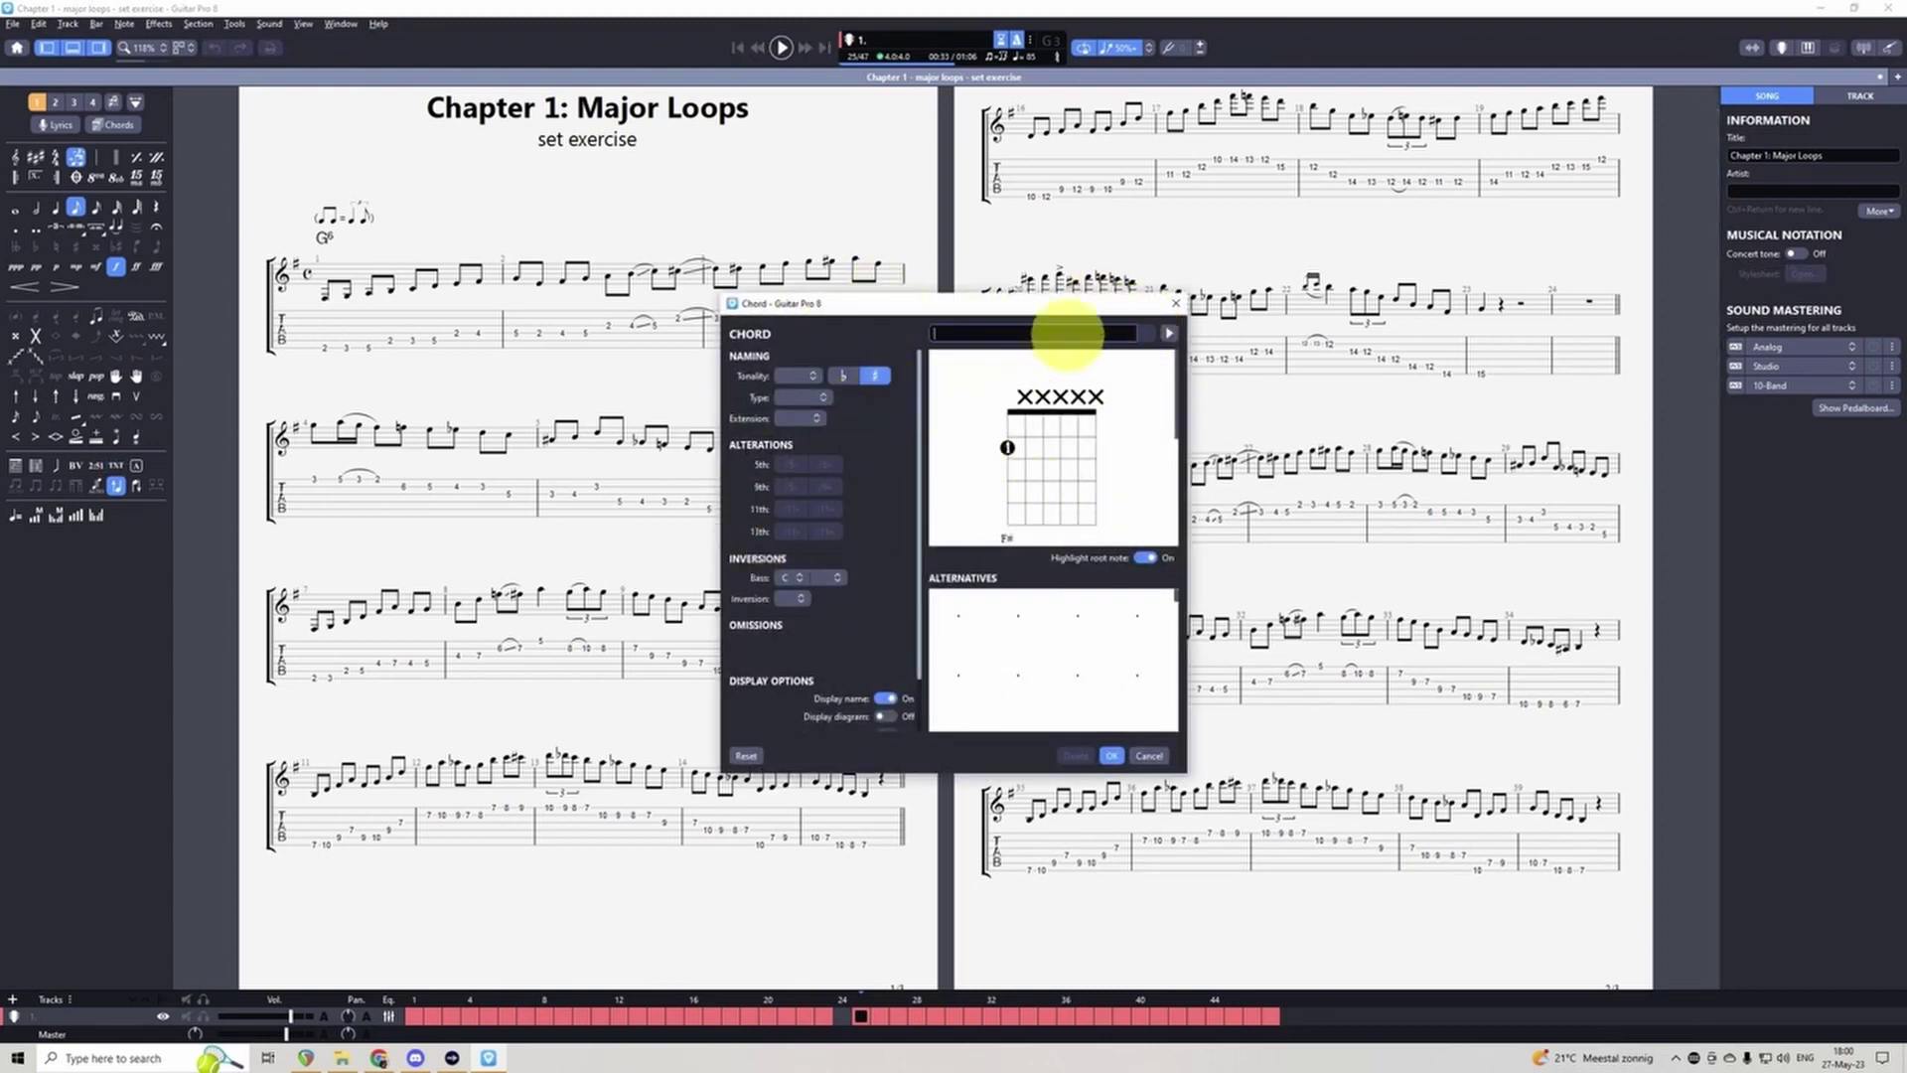
pyautogui.click(1172, 306)
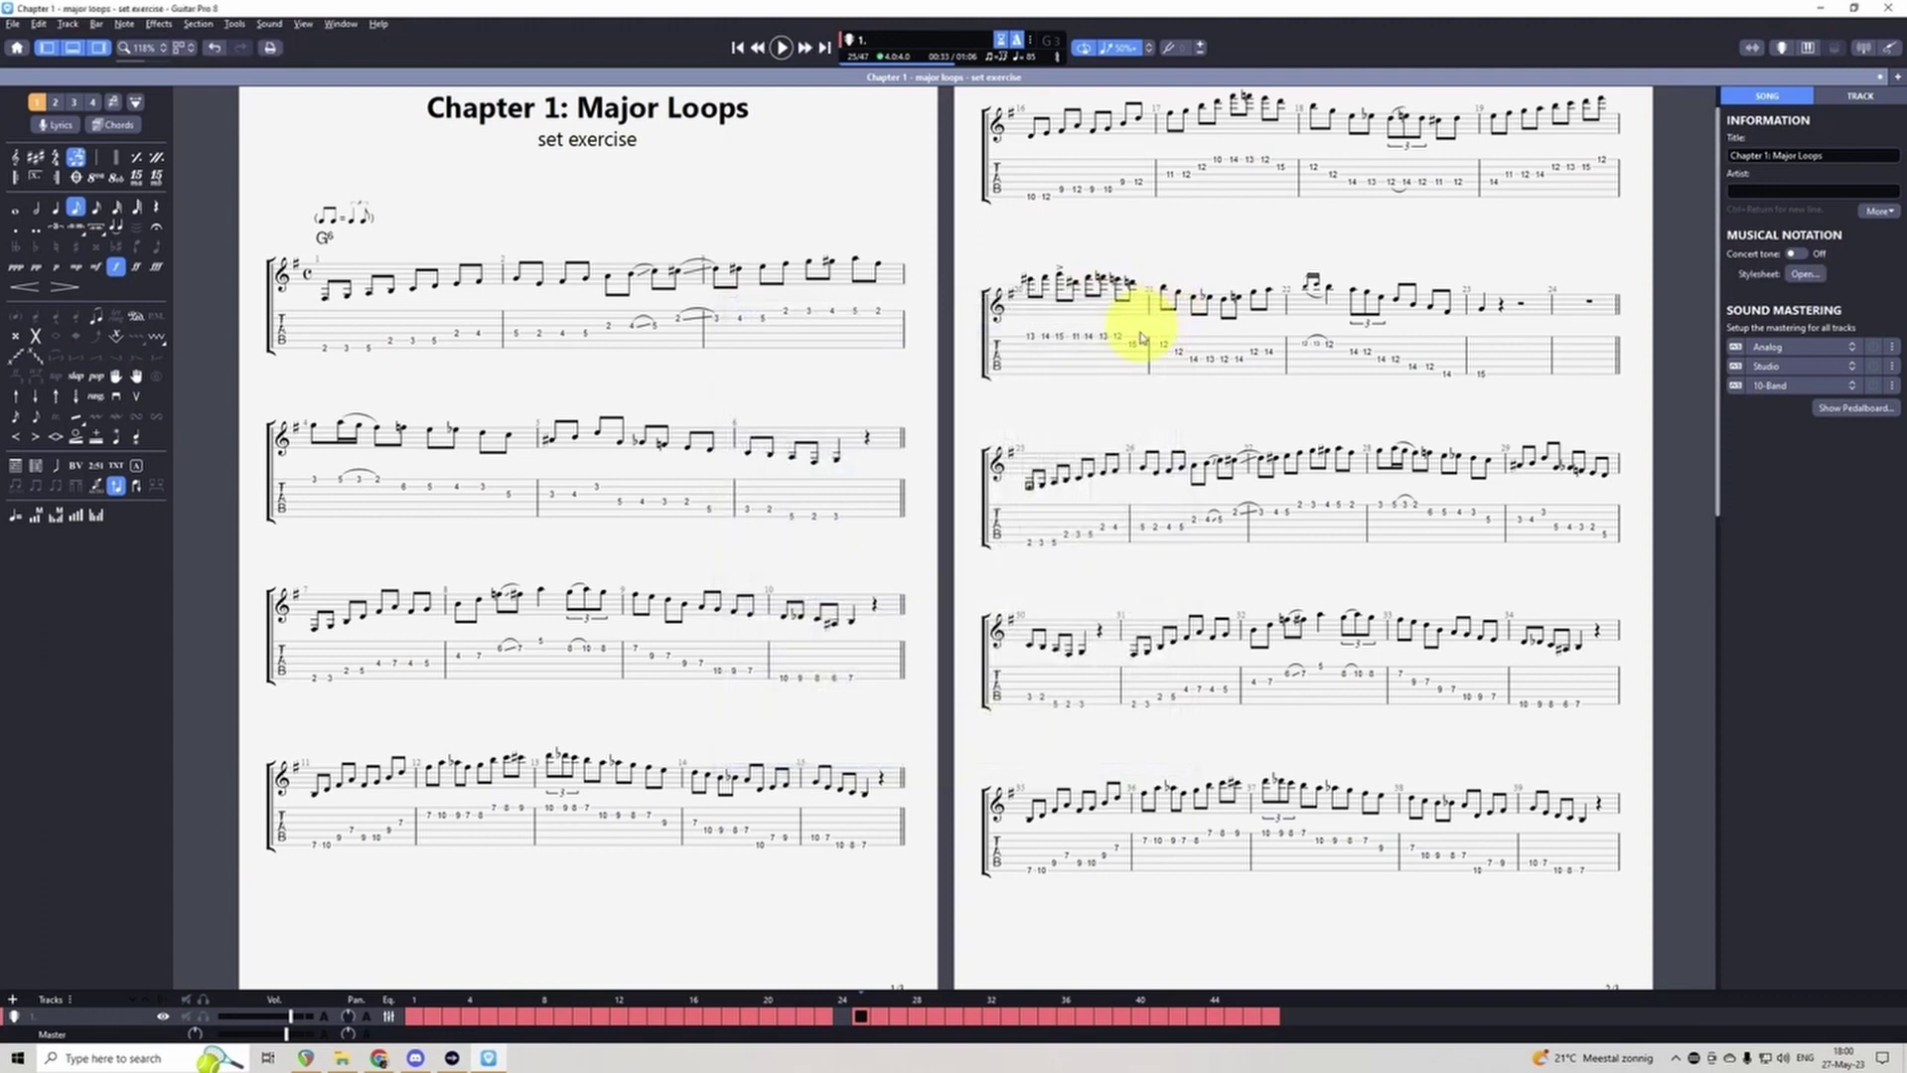
# Step: Add free text above the first note of bar 25 and edit it to read "F"
pyautogui.click(1030, 492)
pyautogui.write('t')
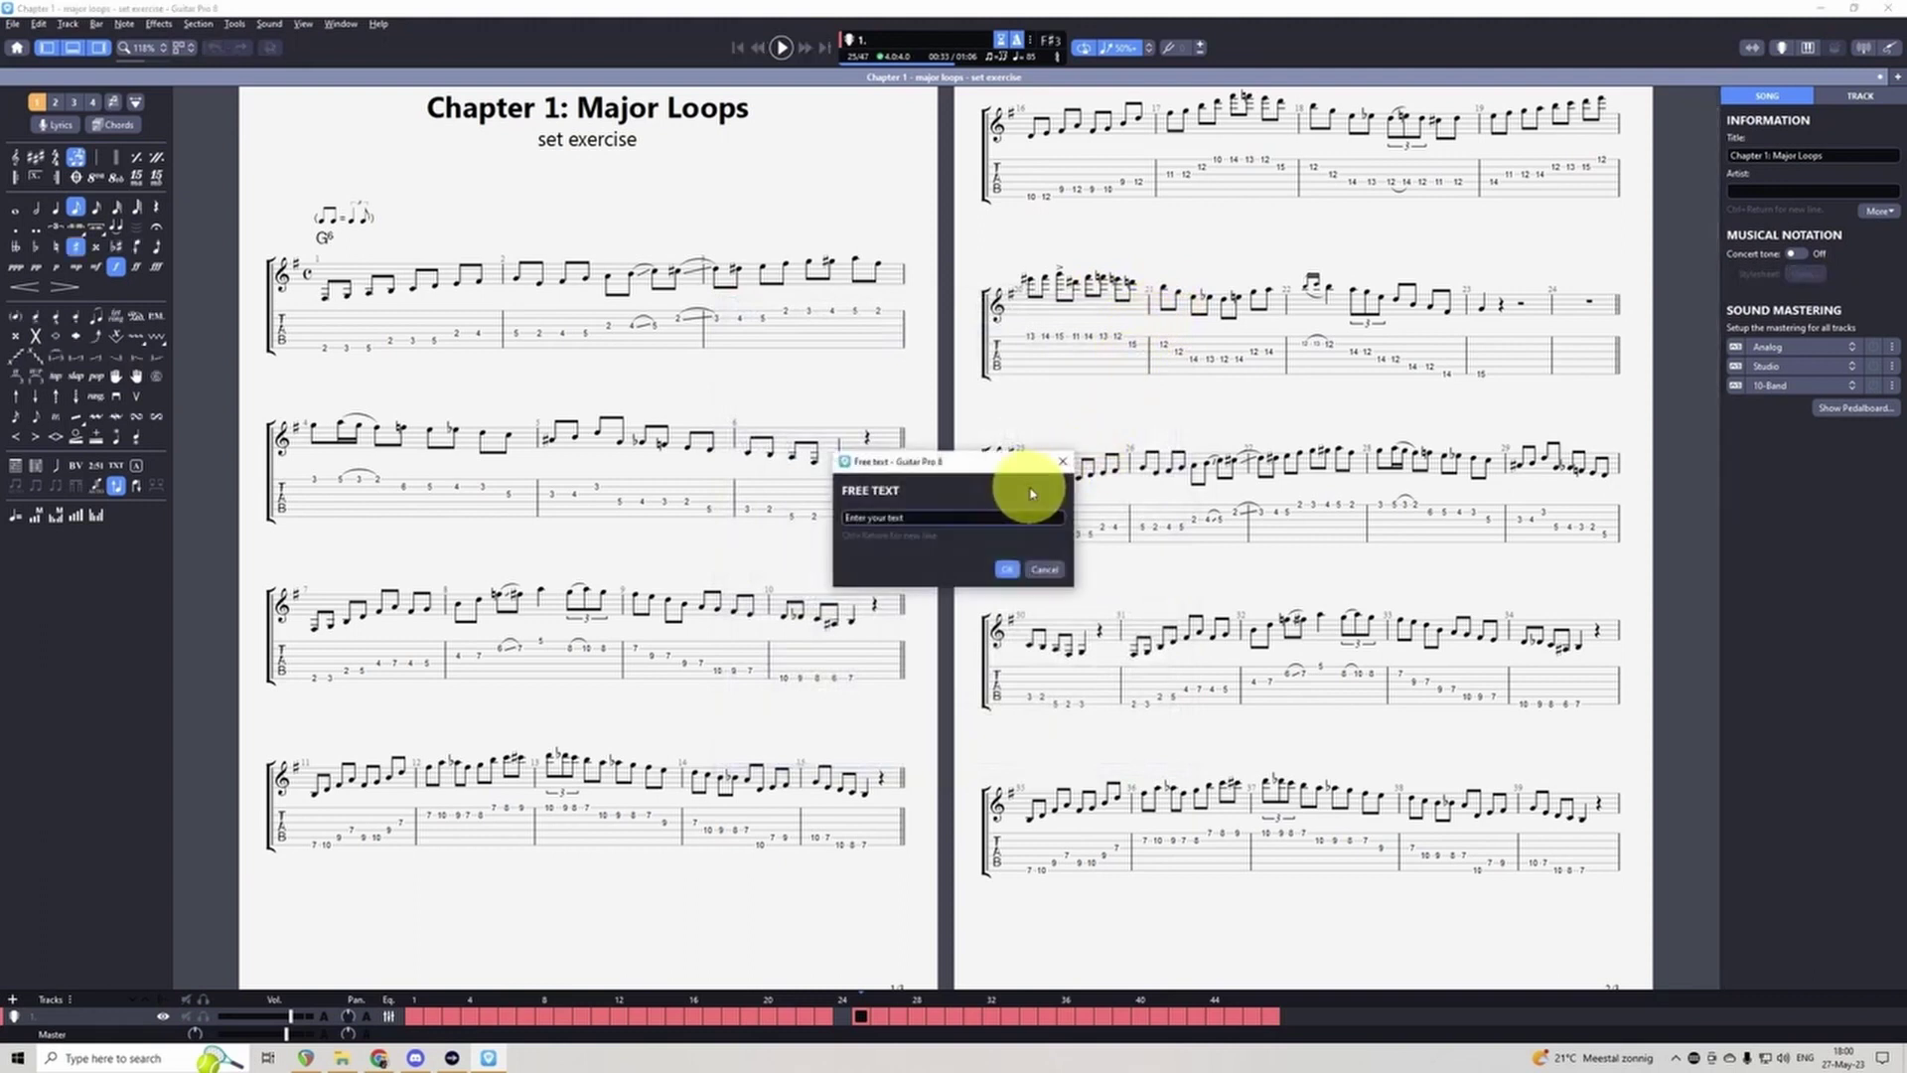
pyautogui.write('F-')
pyautogui.press('Return')
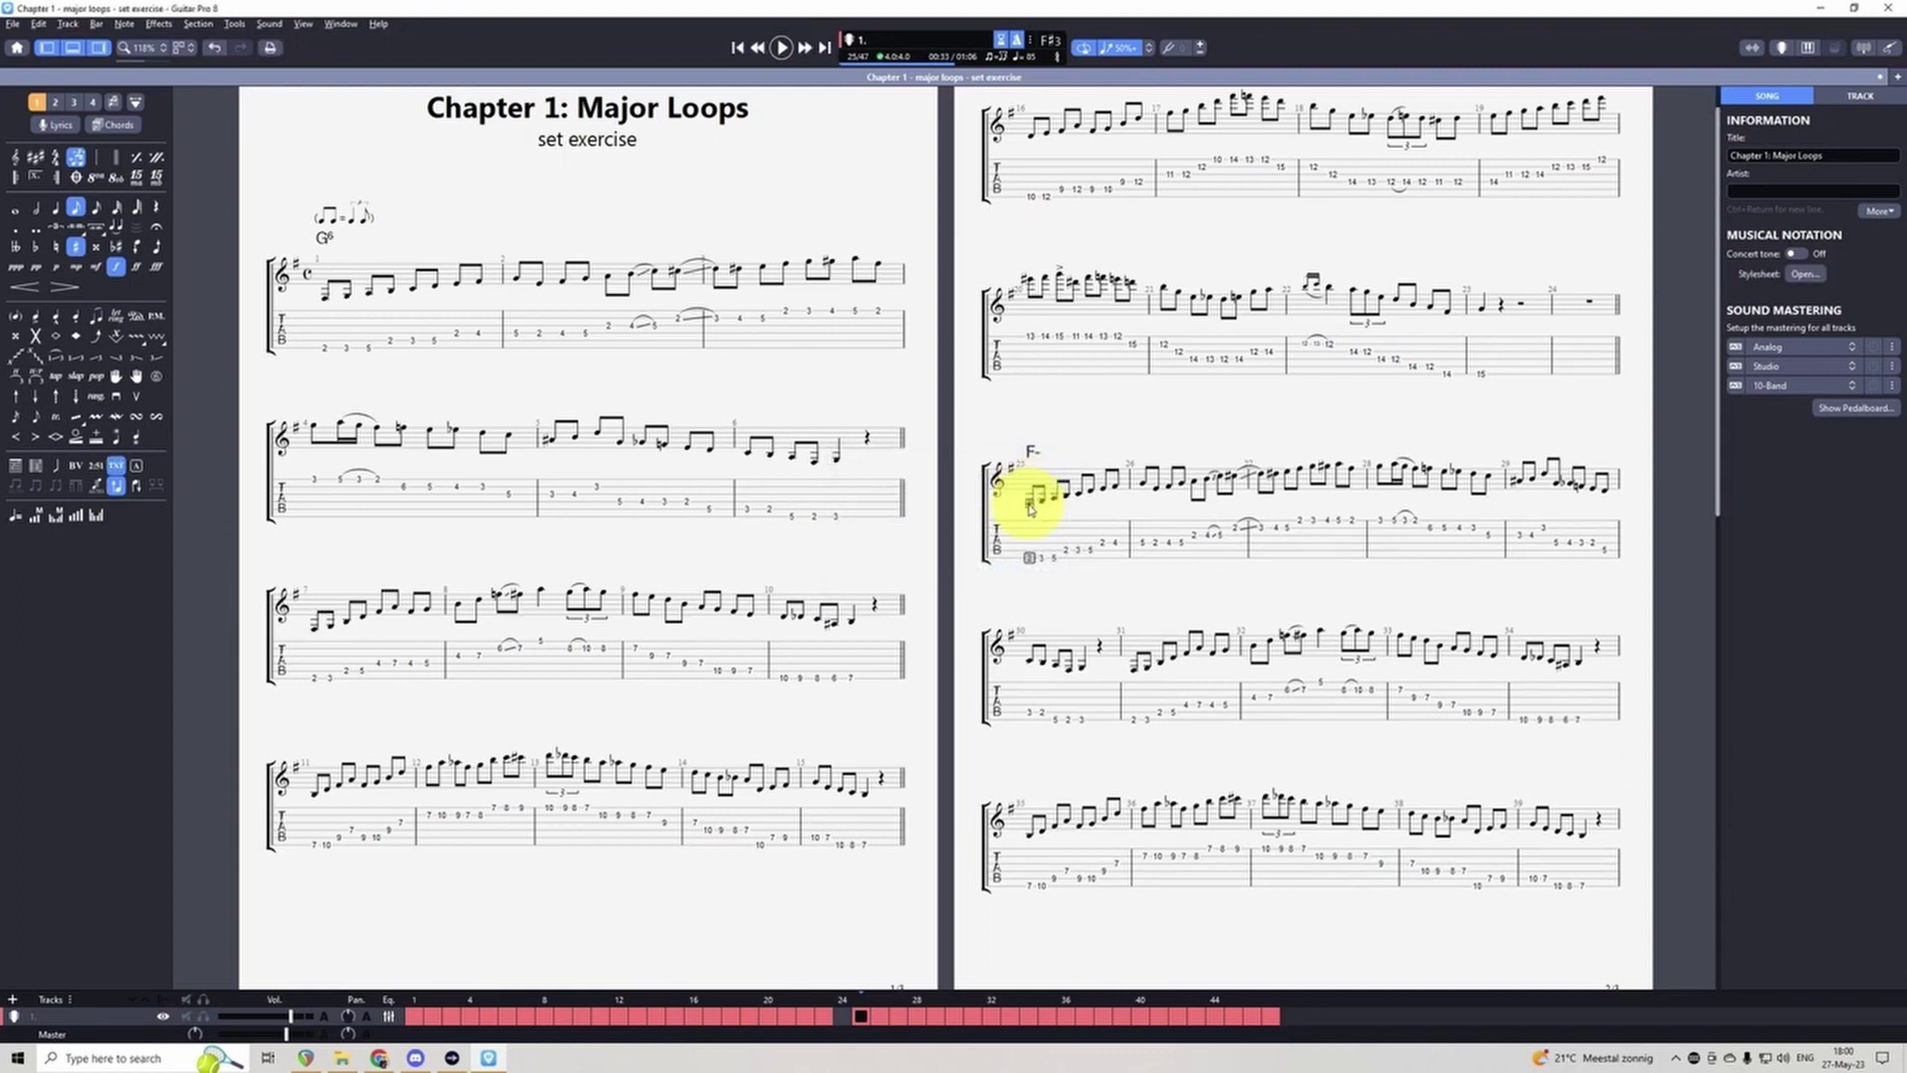
pyautogui.click(1030, 508)
pyautogui.press('t')
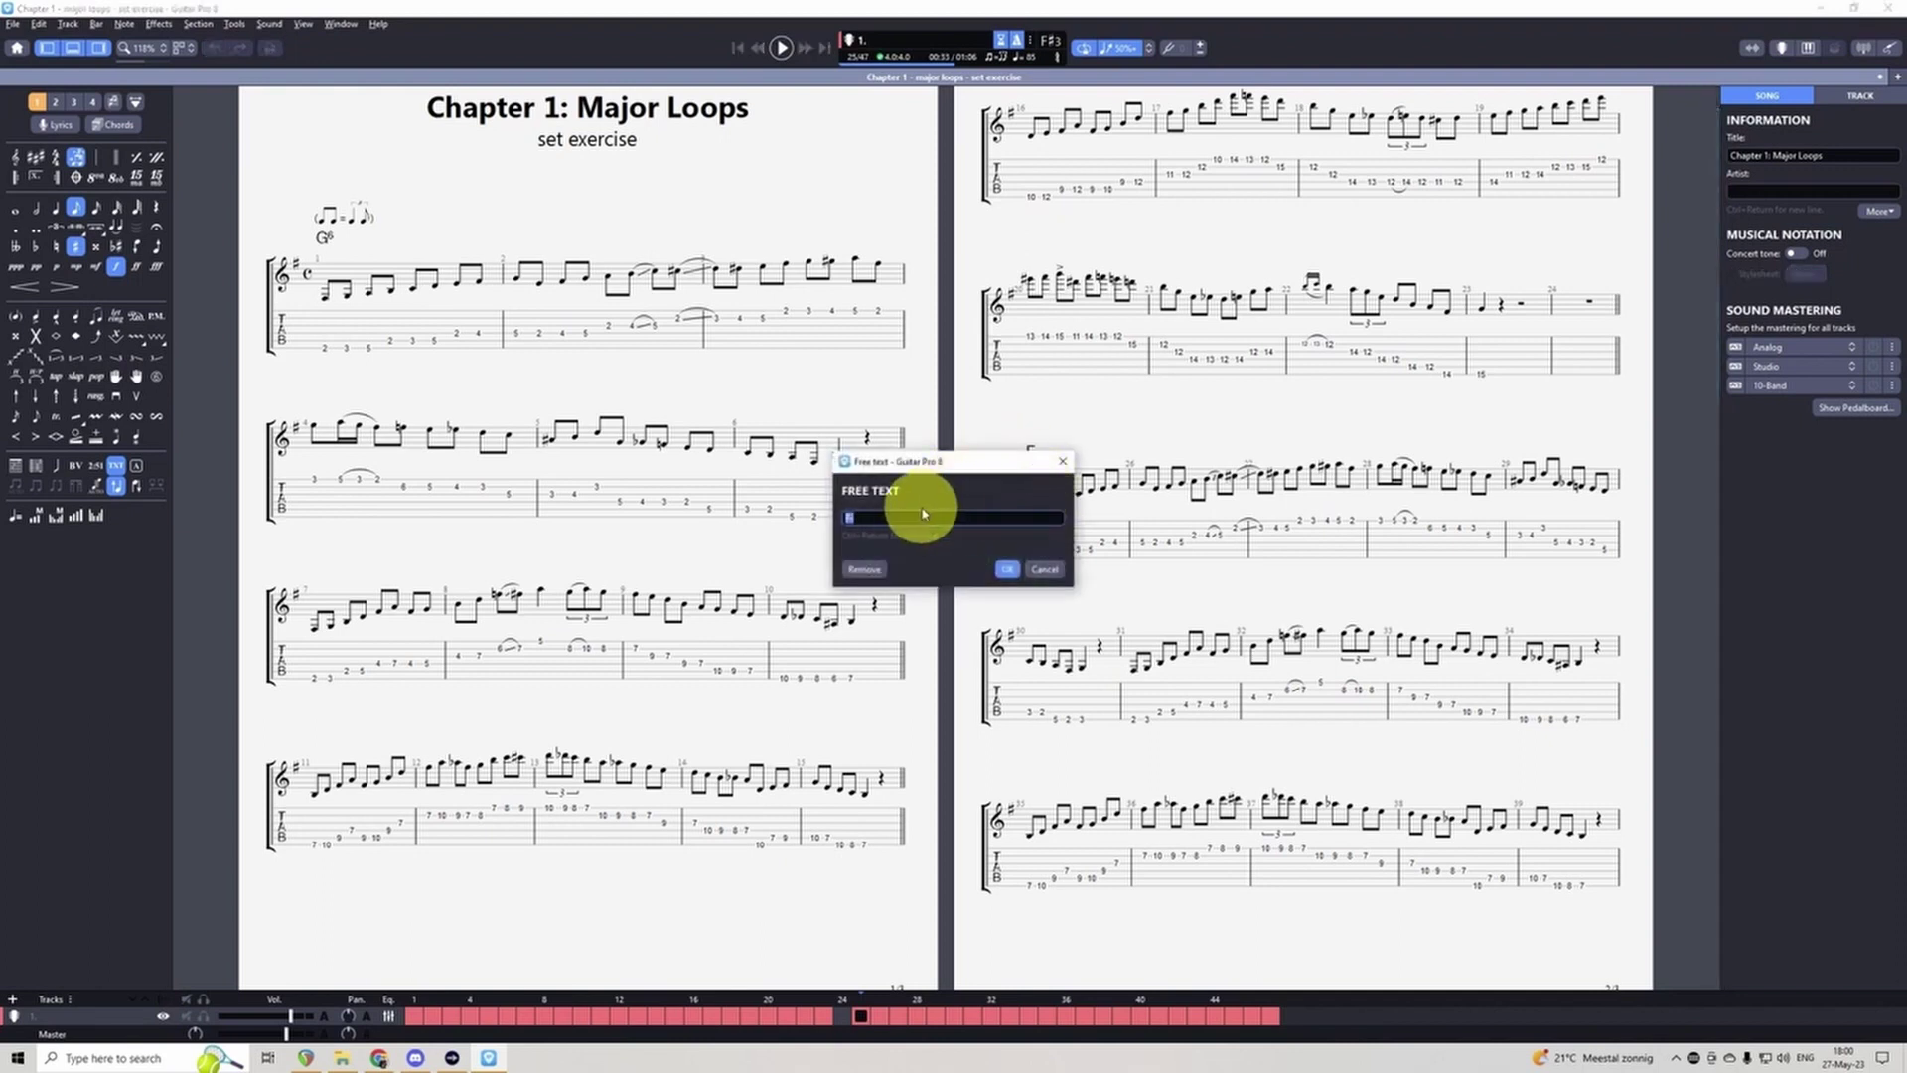
pyautogui.click(1007, 569)
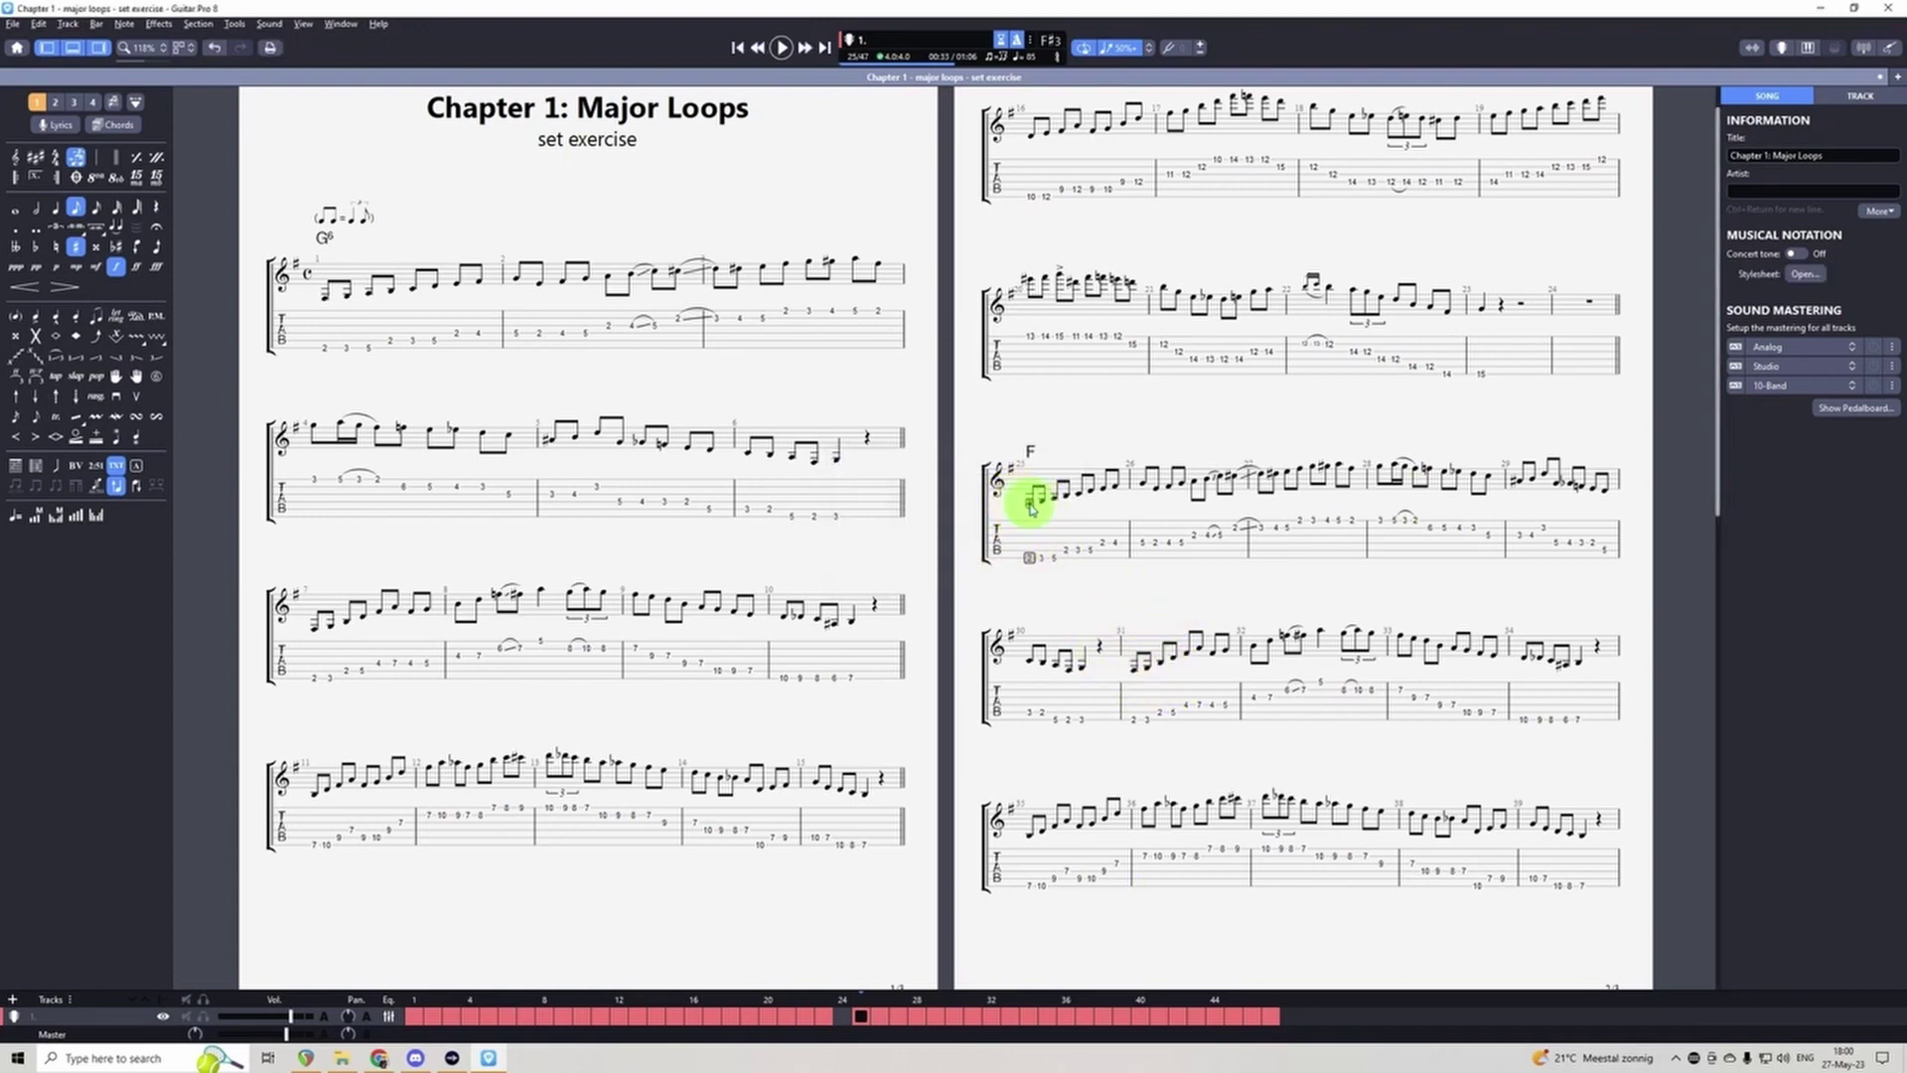
# Step: Select the pasted copy from bar 25 to the final note in bar 47 and transpose it down 2 semitones
pyautogui.scroll(-1, 1069, 594)
pyautogui.scroll(-10, 1023, 636)
pyautogui.keyDown('shift'); pyautogui.click(632, 770); pyautogui.keyUp('shift')
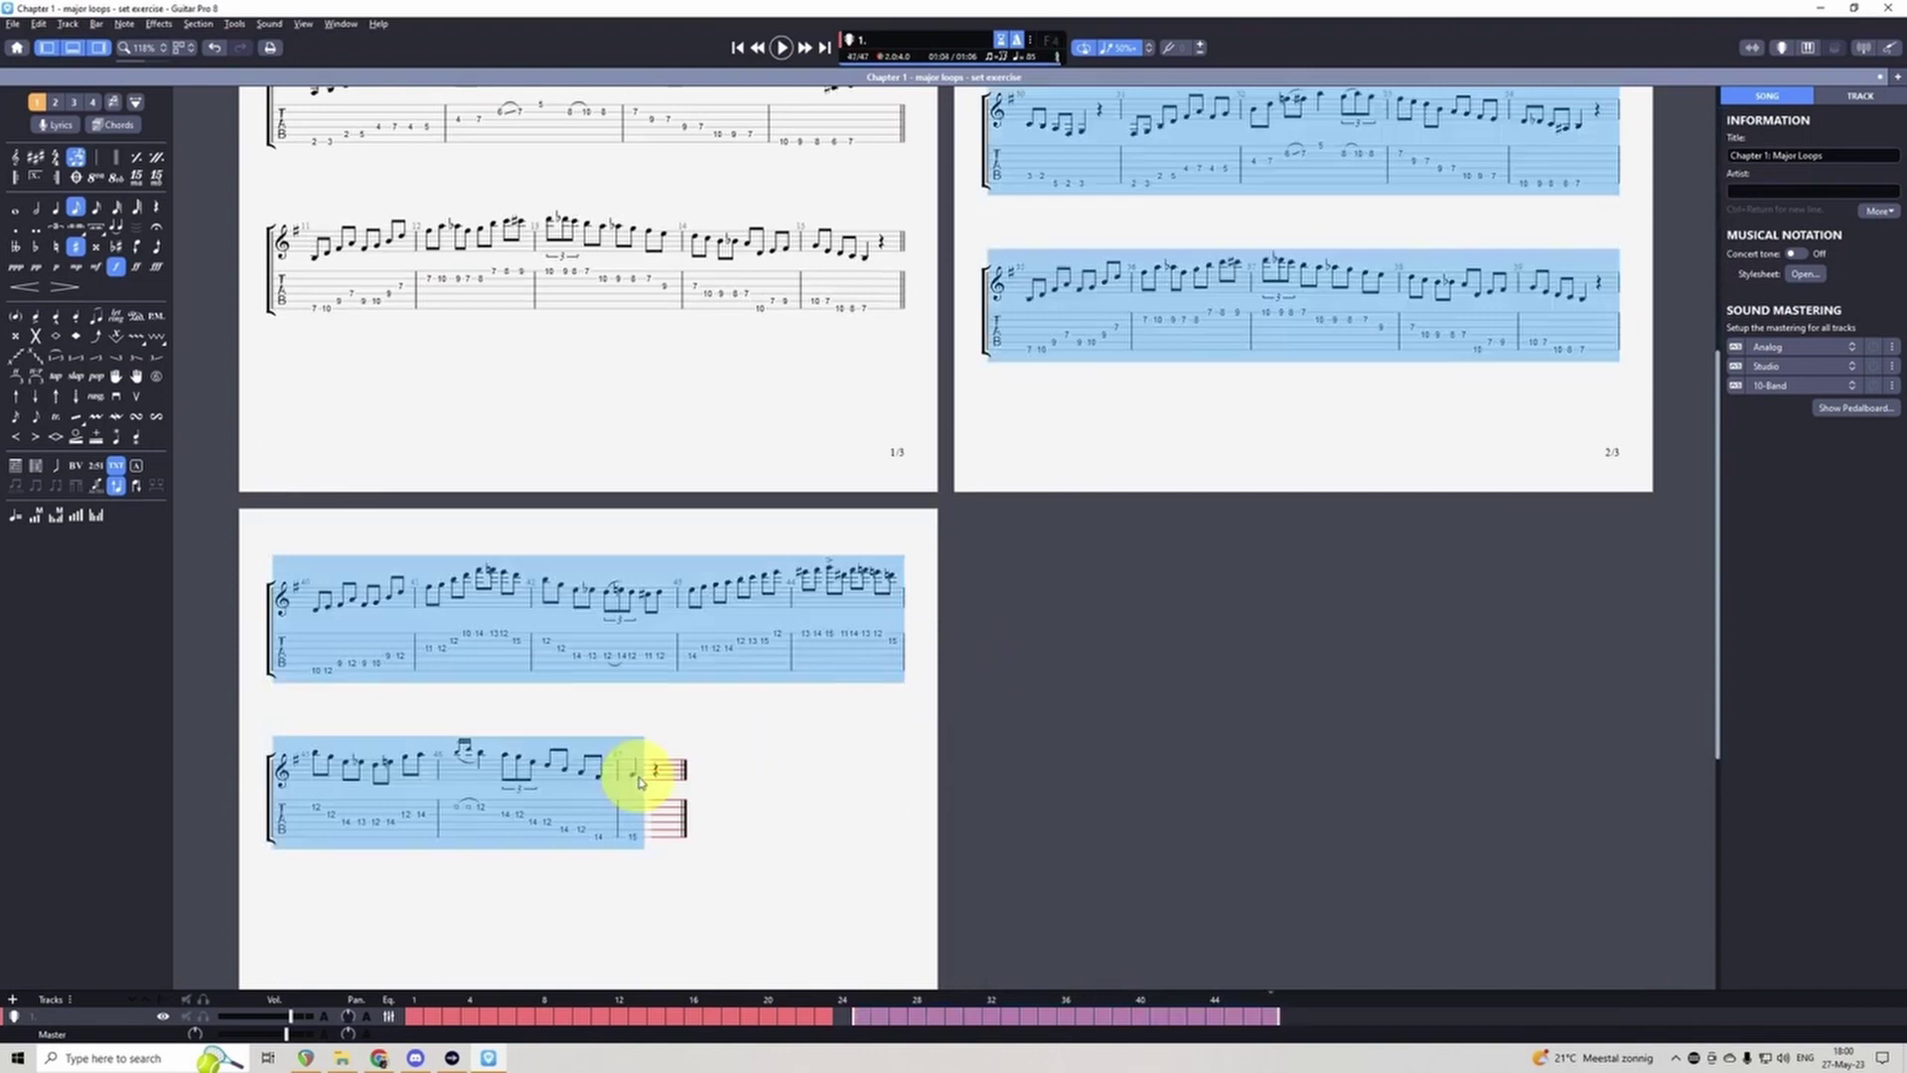
pyautogui.scroll(1, 1099, 537)
pyautogui.scroll(5, 1099, 537)
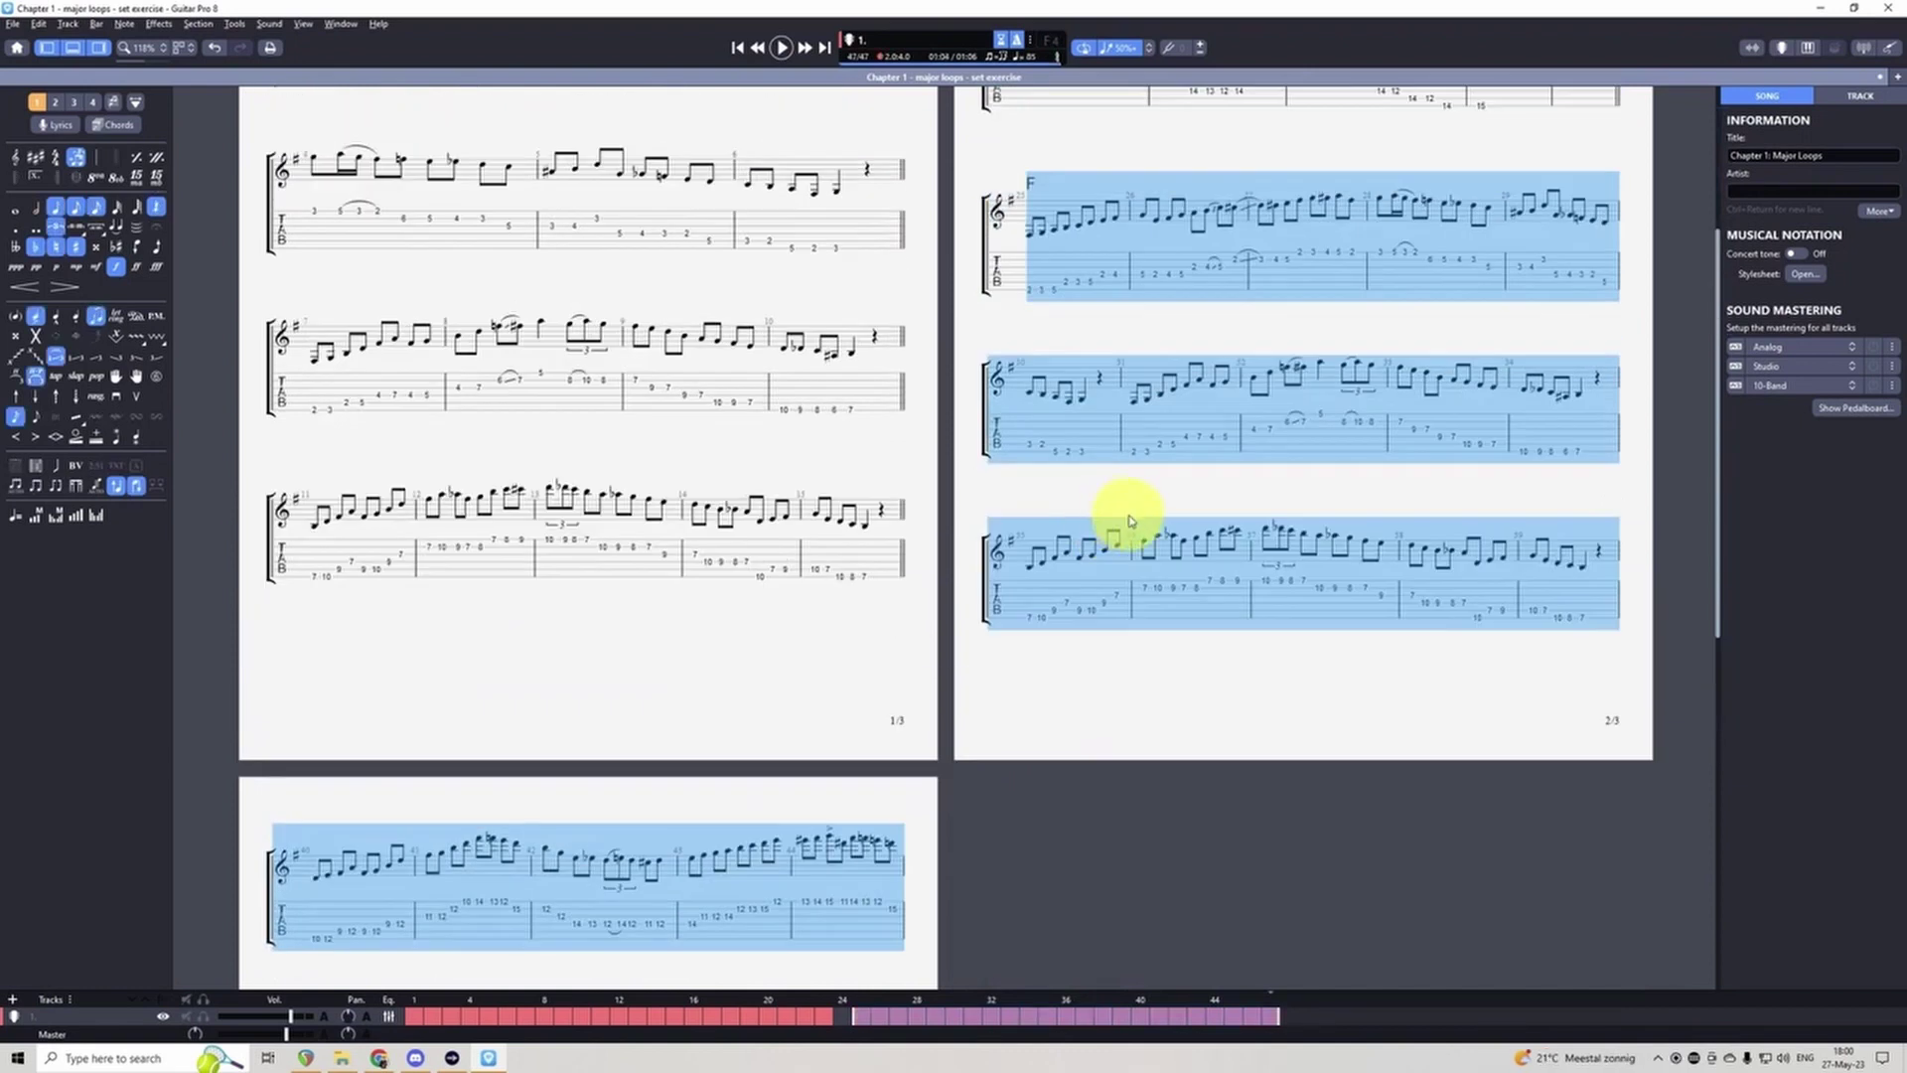
pyautogui.click(234, 23)
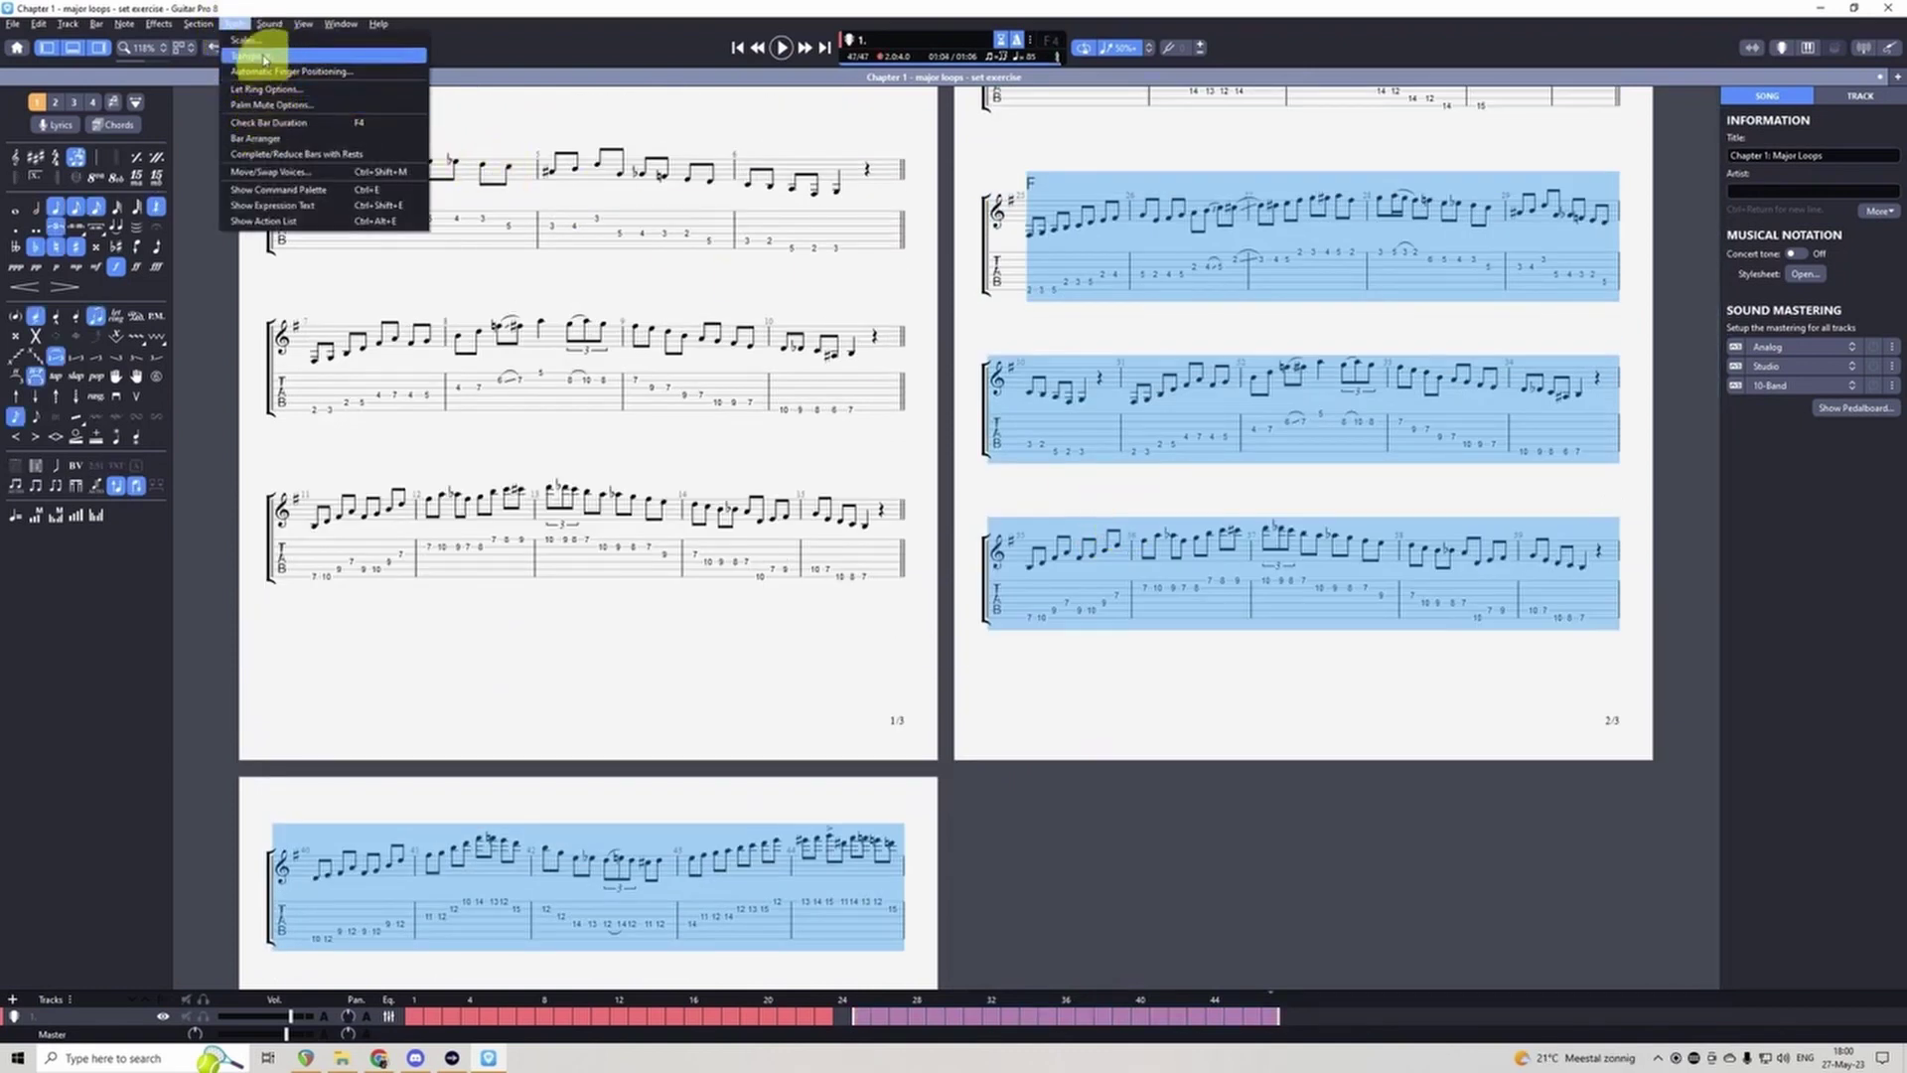
pyautogui.click(253, 56)
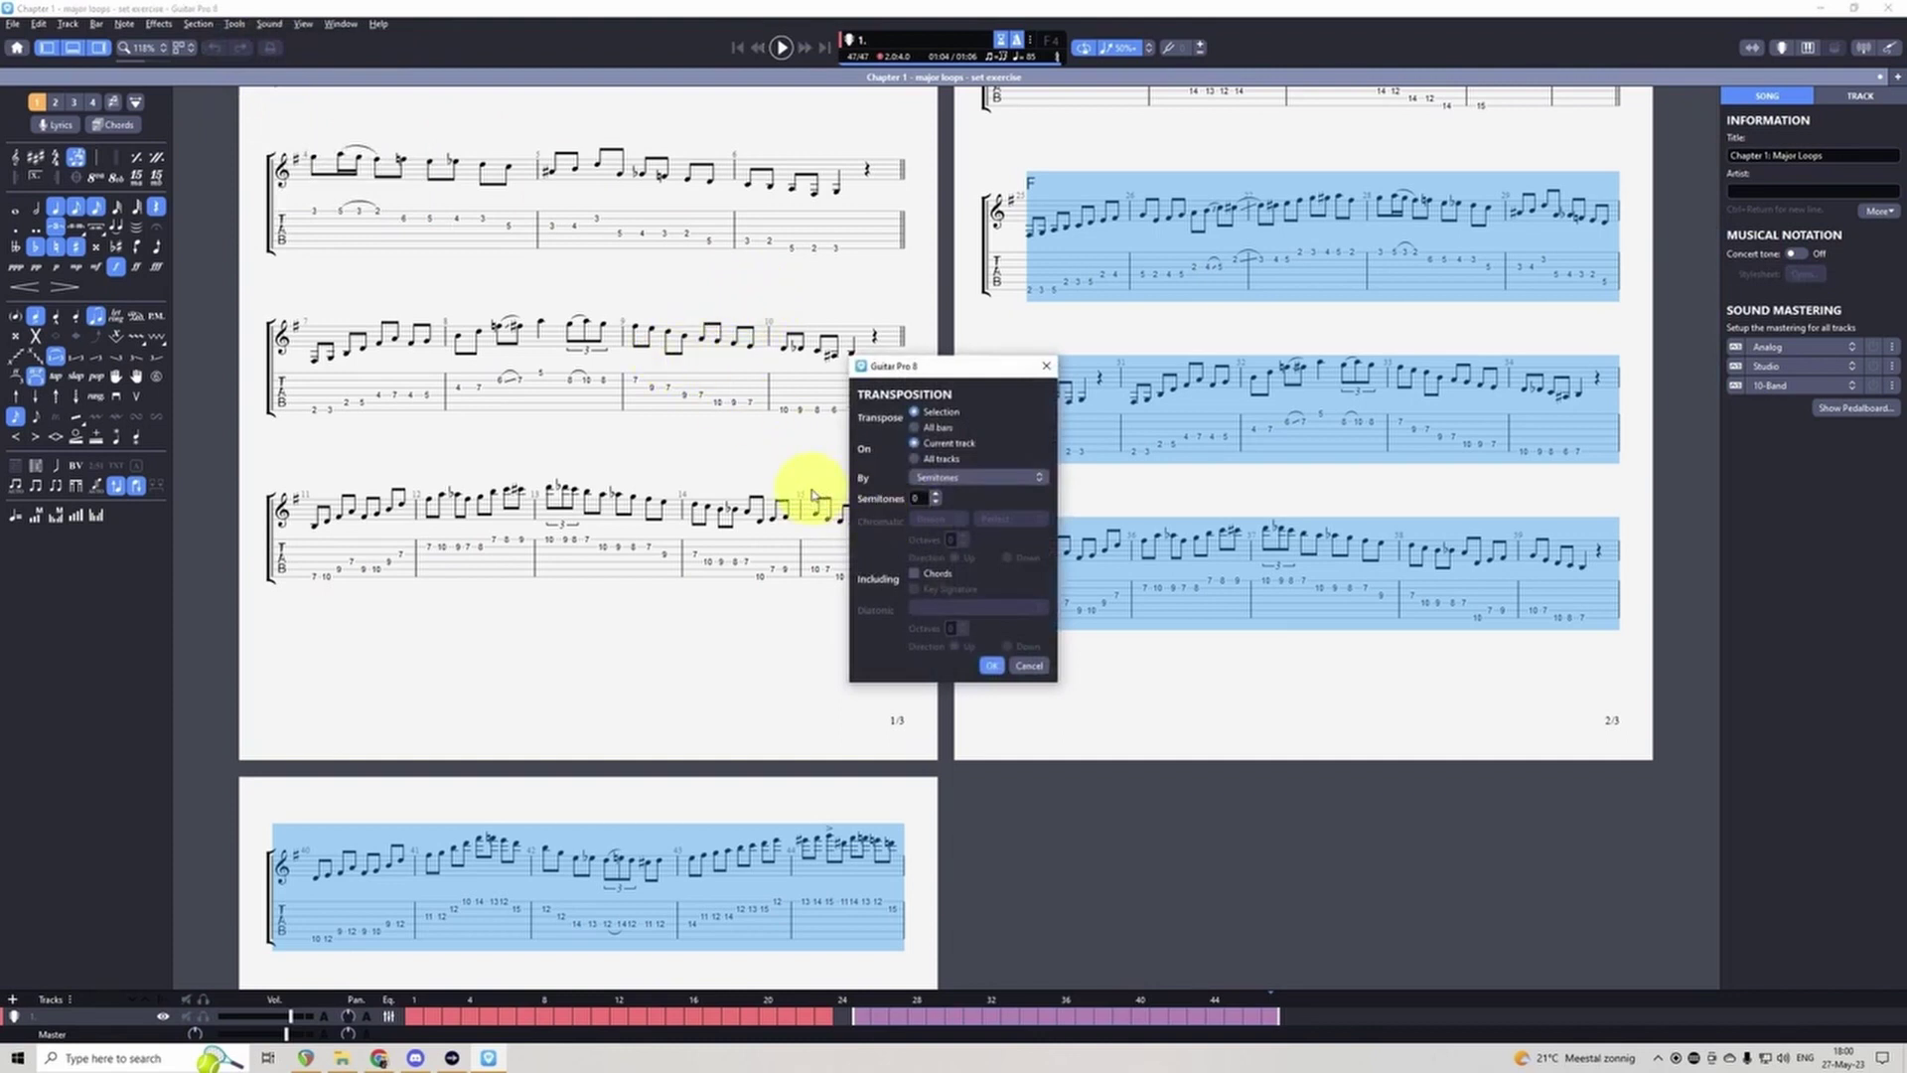
pyautogui.click(931, 504)
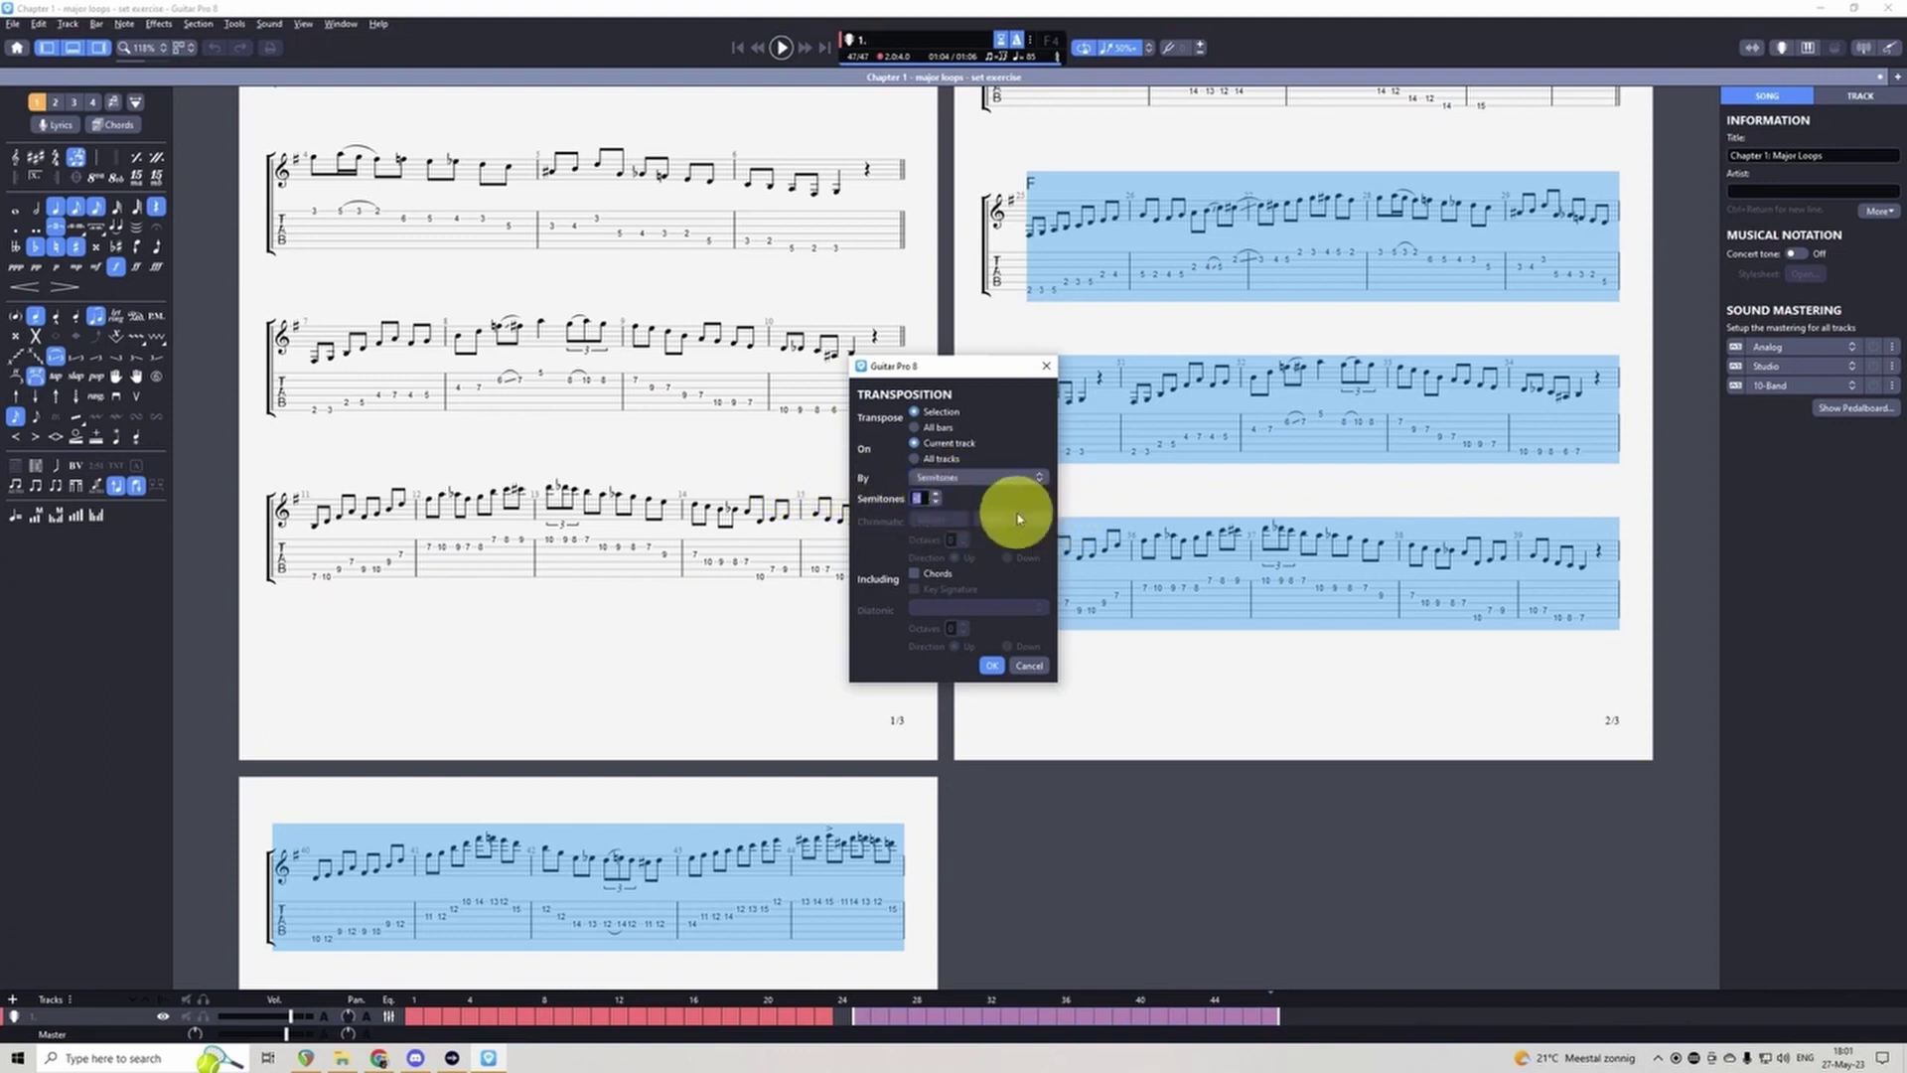
pyautogui.click(991, 665)
pyautogui.scroll(3, 1165, 328)
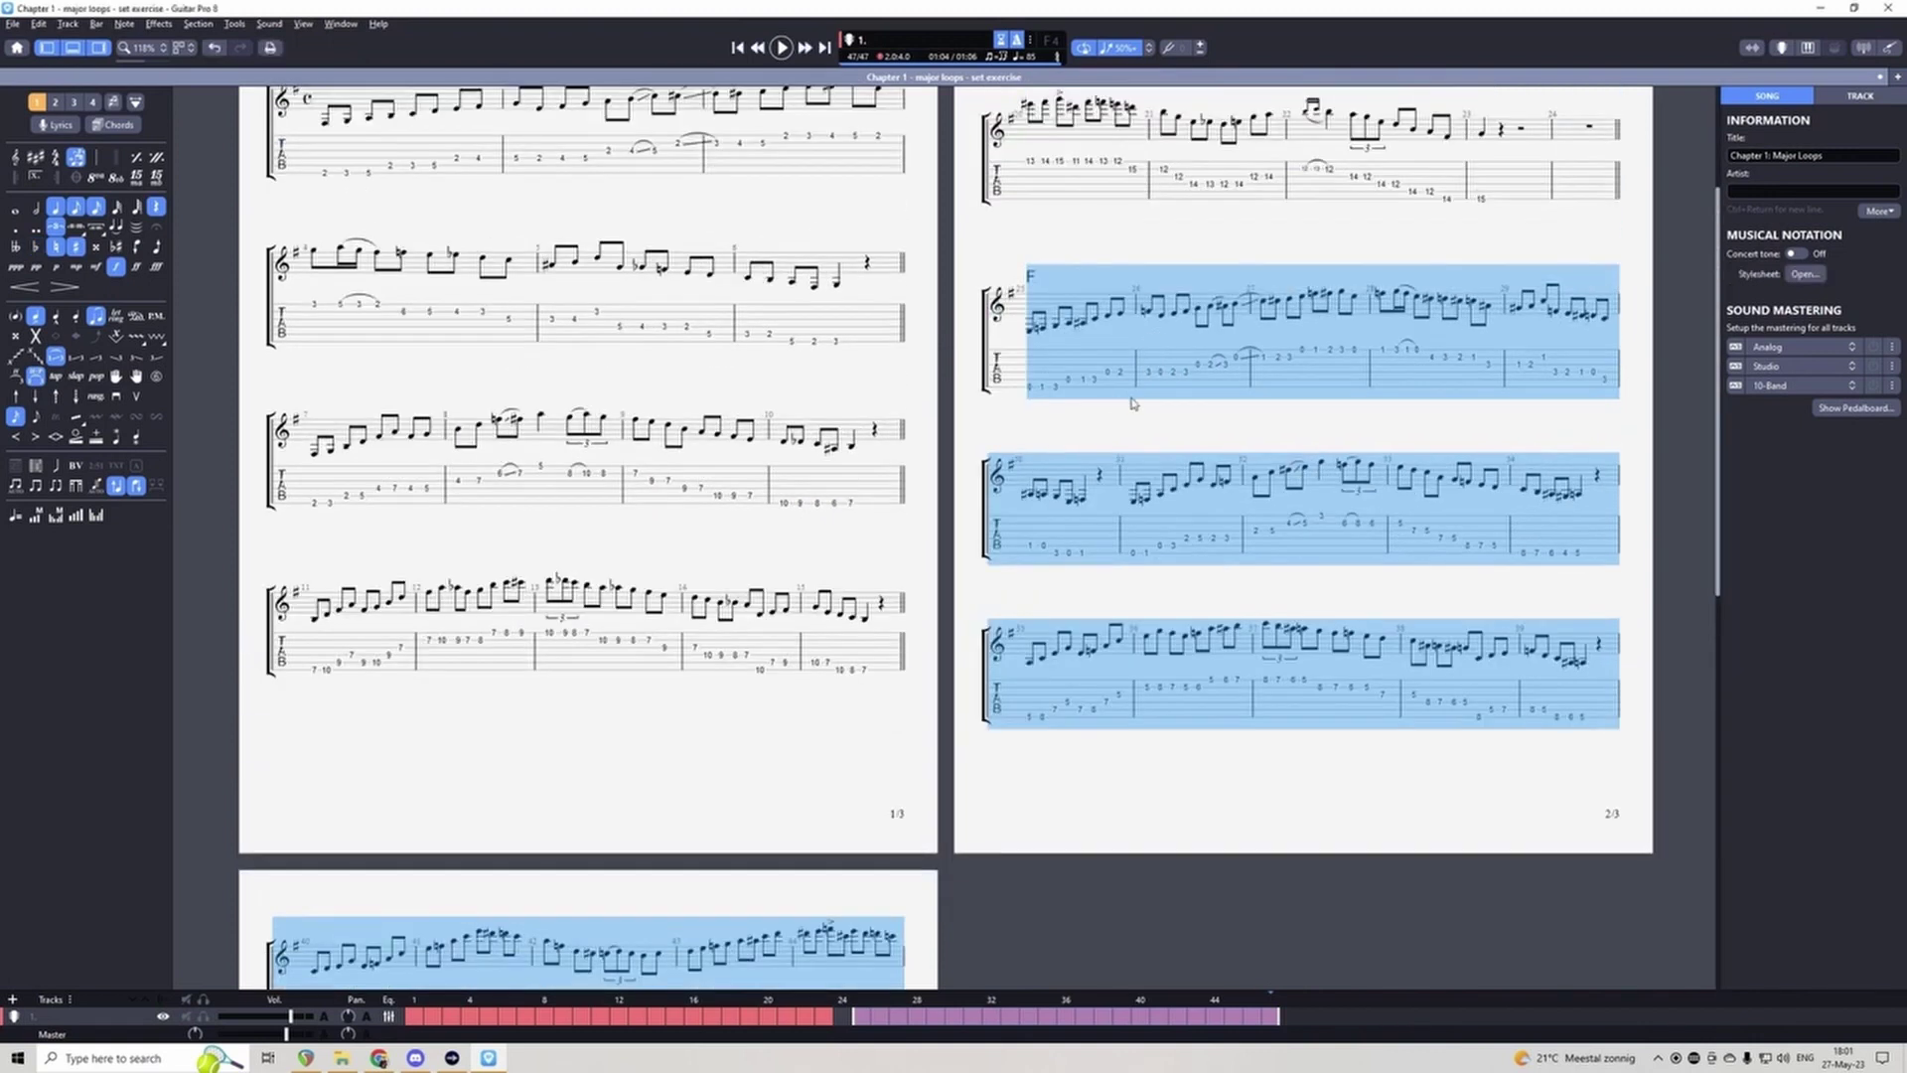
pyautogui.scroll(1, 1126, 395)
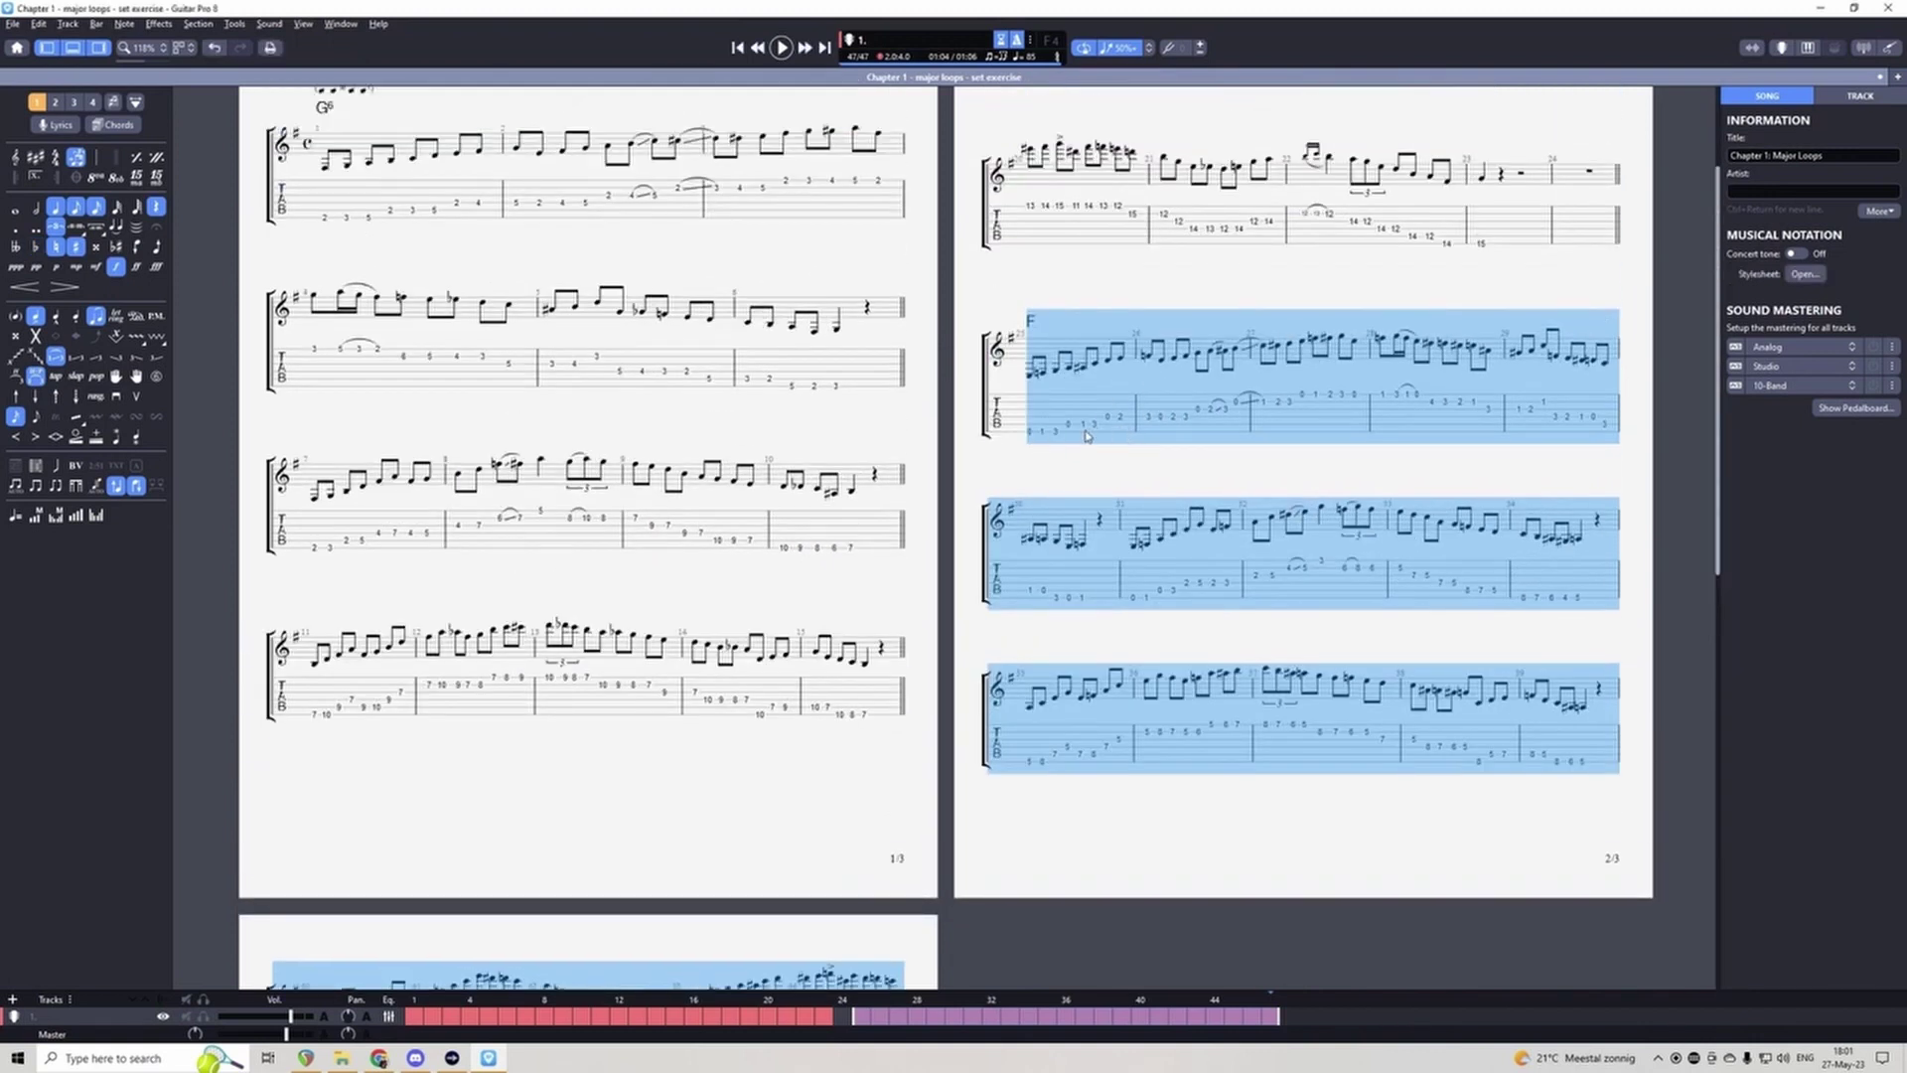
pyautogui.click(1054, 454)
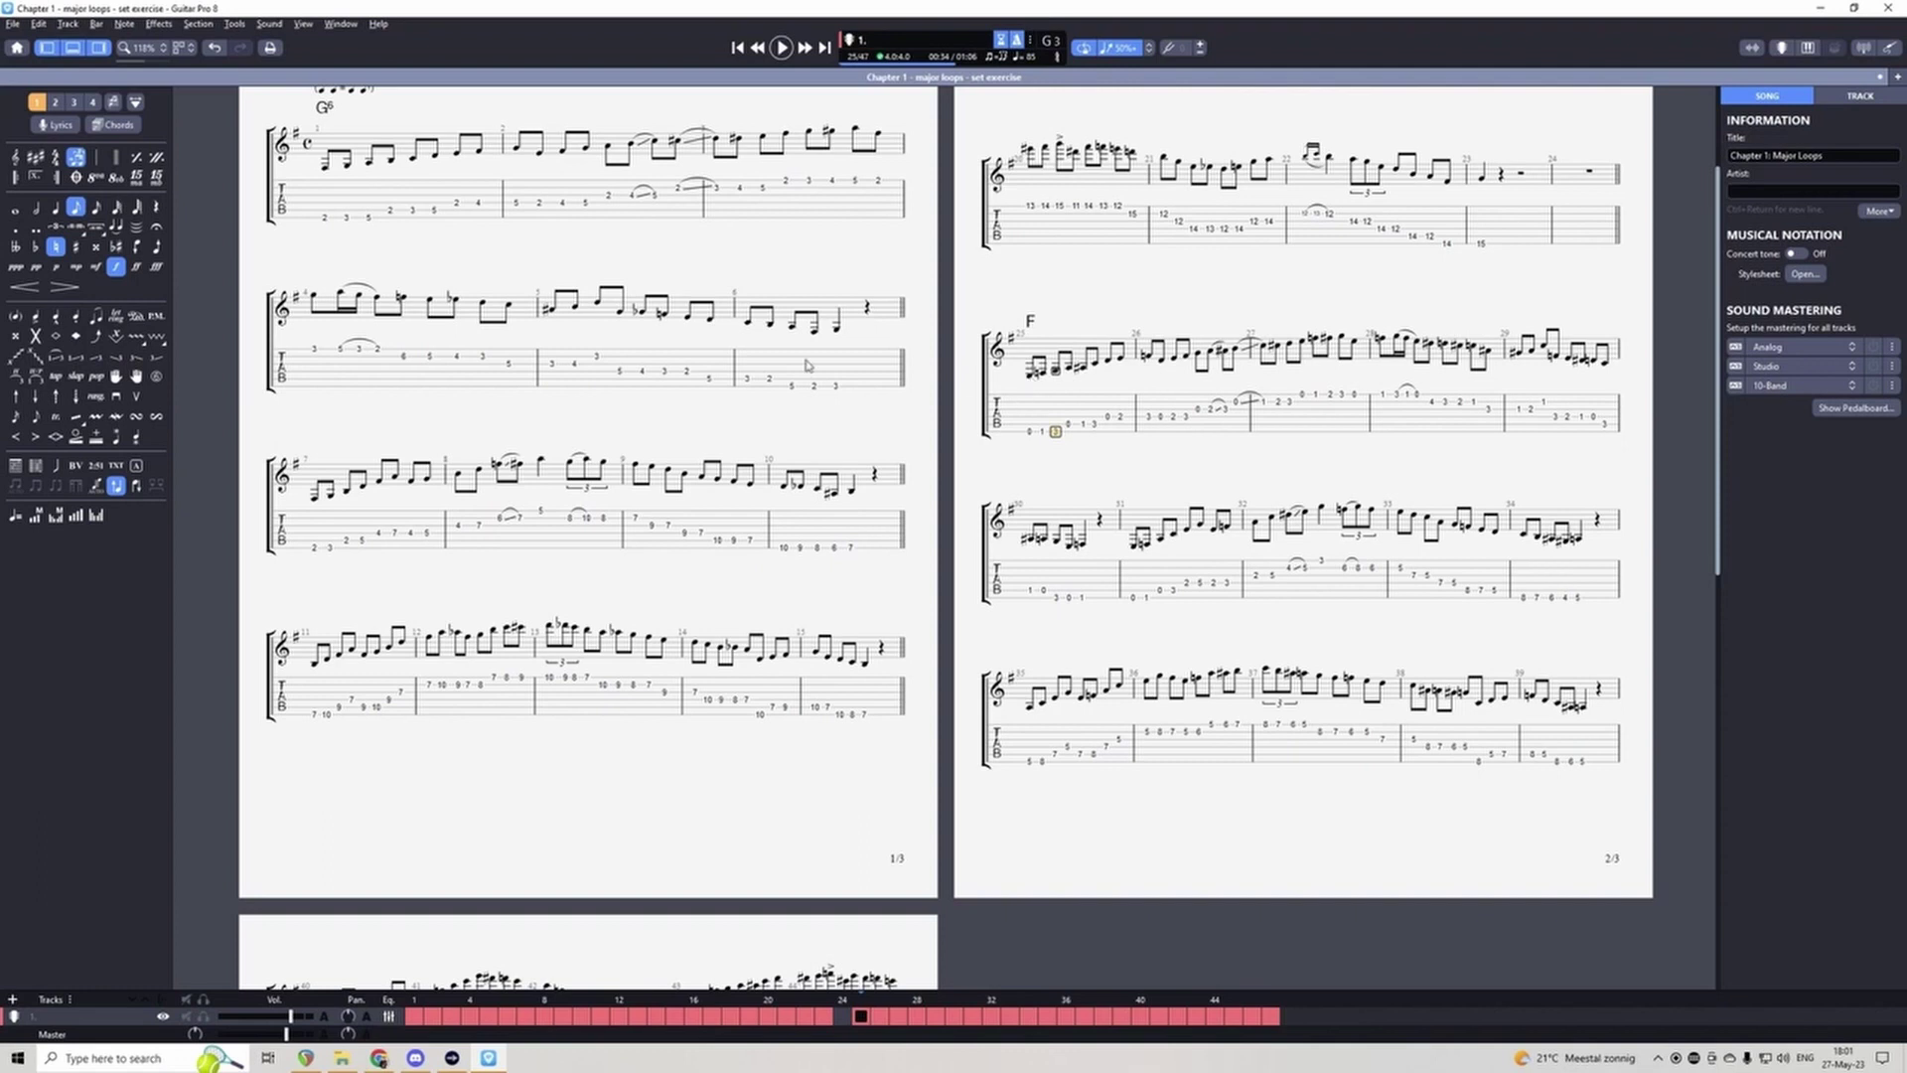
# Step: Select bars 25–30 and transpose only that selection up 12 semitones
pyautogui.scroll(1, 516, 308)
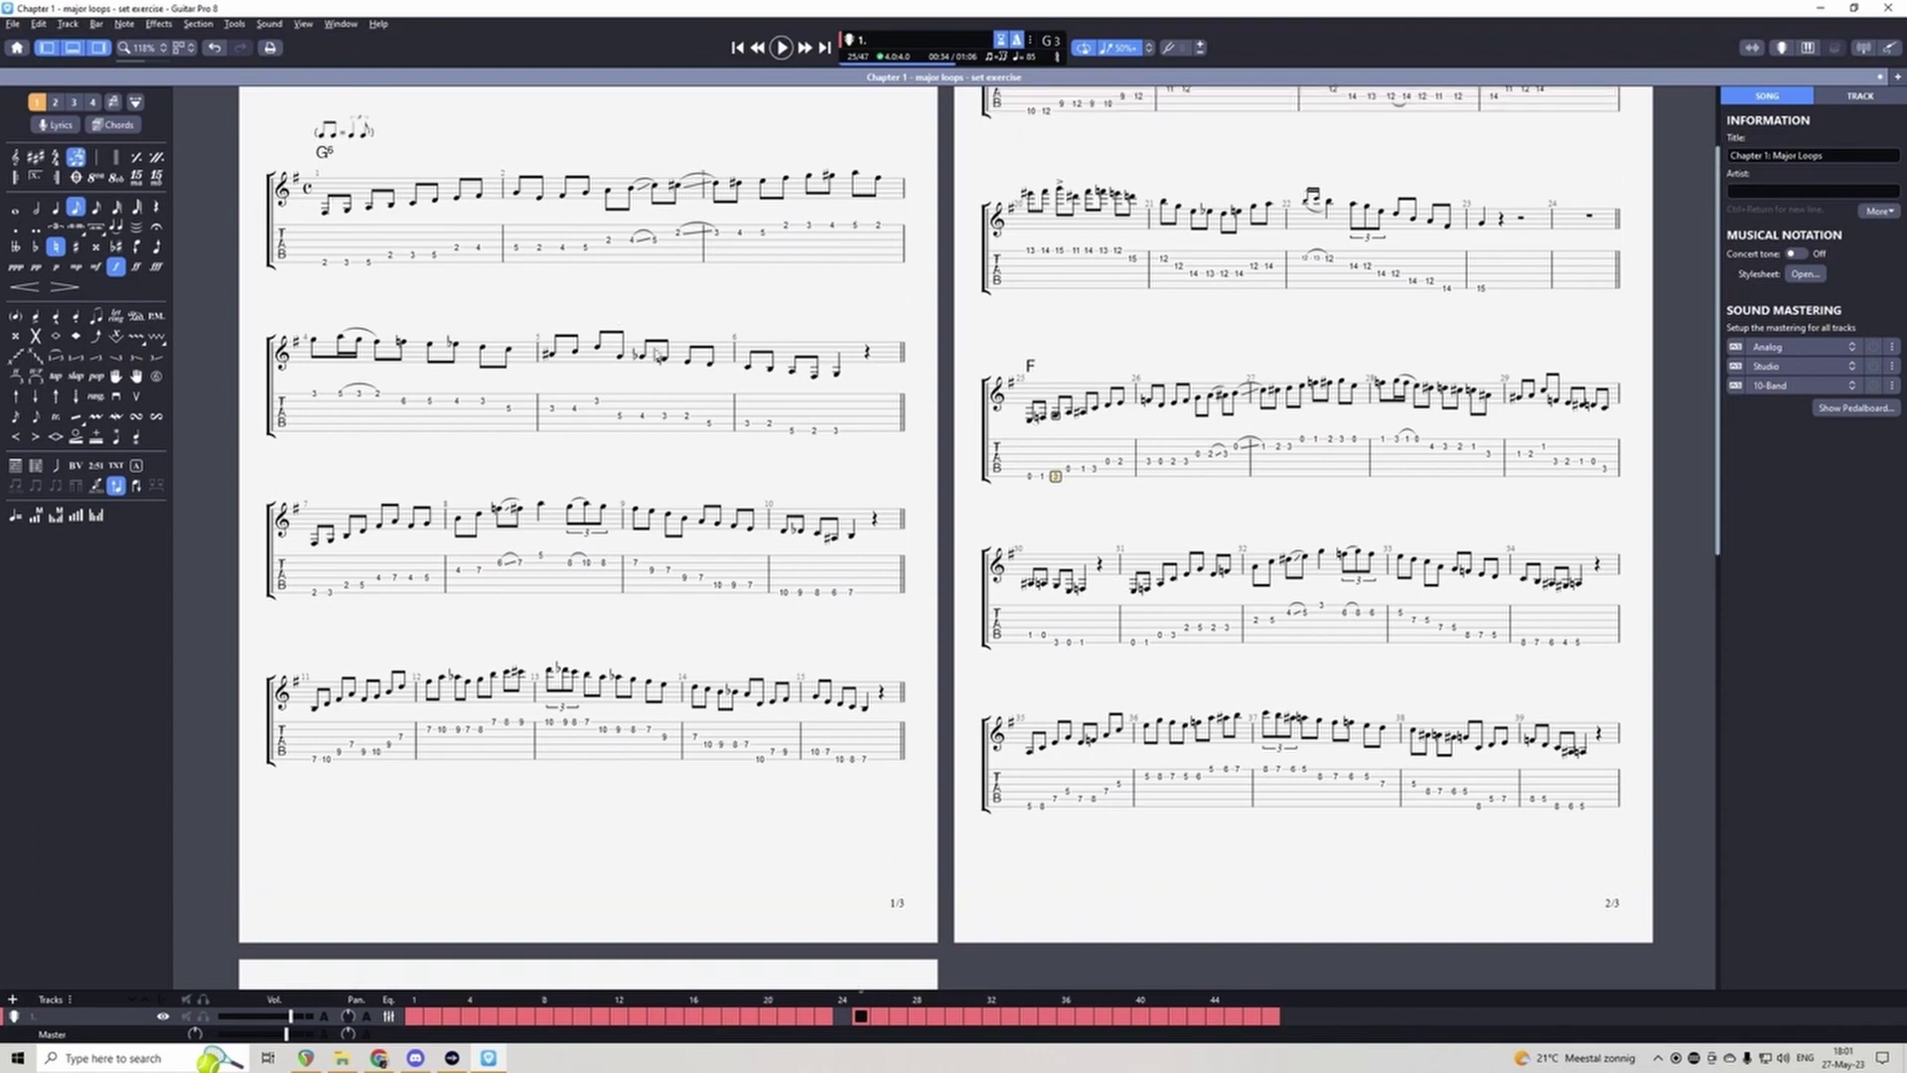
pyautogui.click(1029, 426)
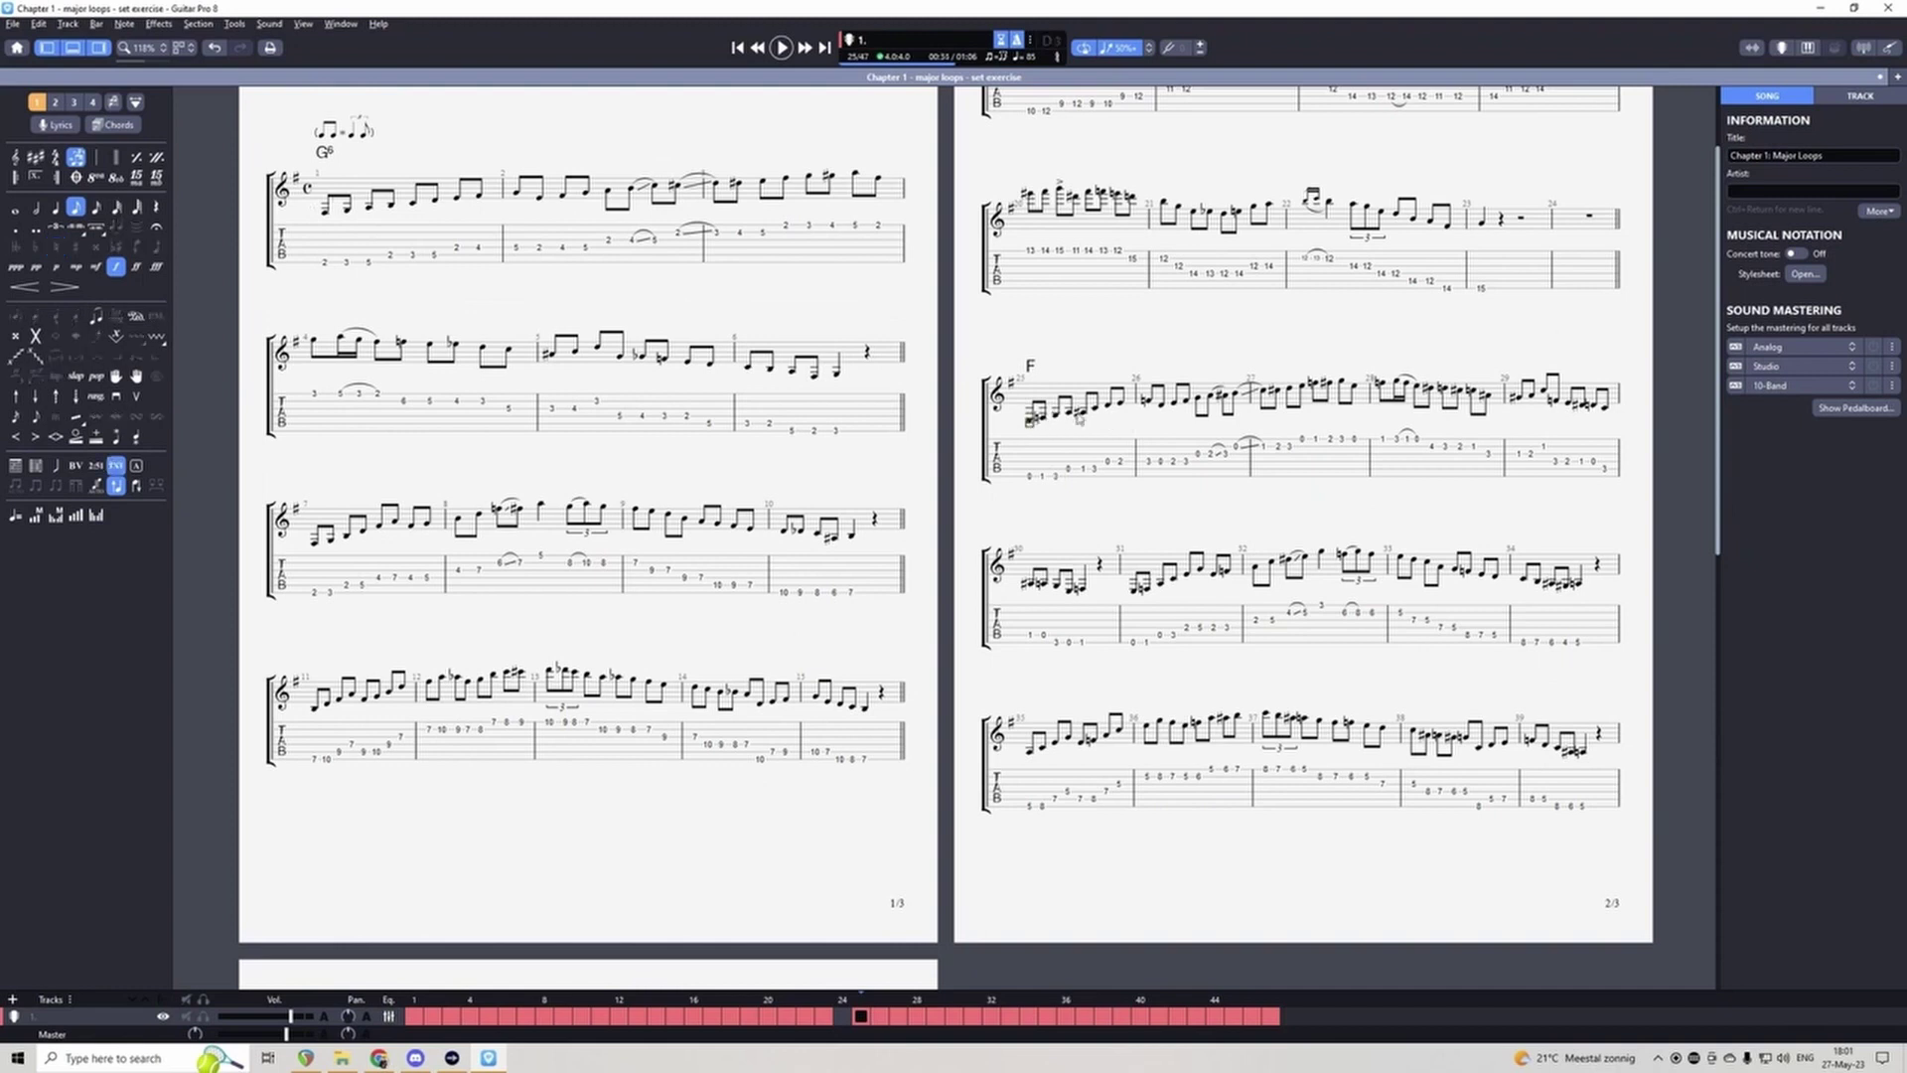
pyautogui.keyDown('shift'); pyautogui.click(1105, 638); pyautogui.keyUp('shift')
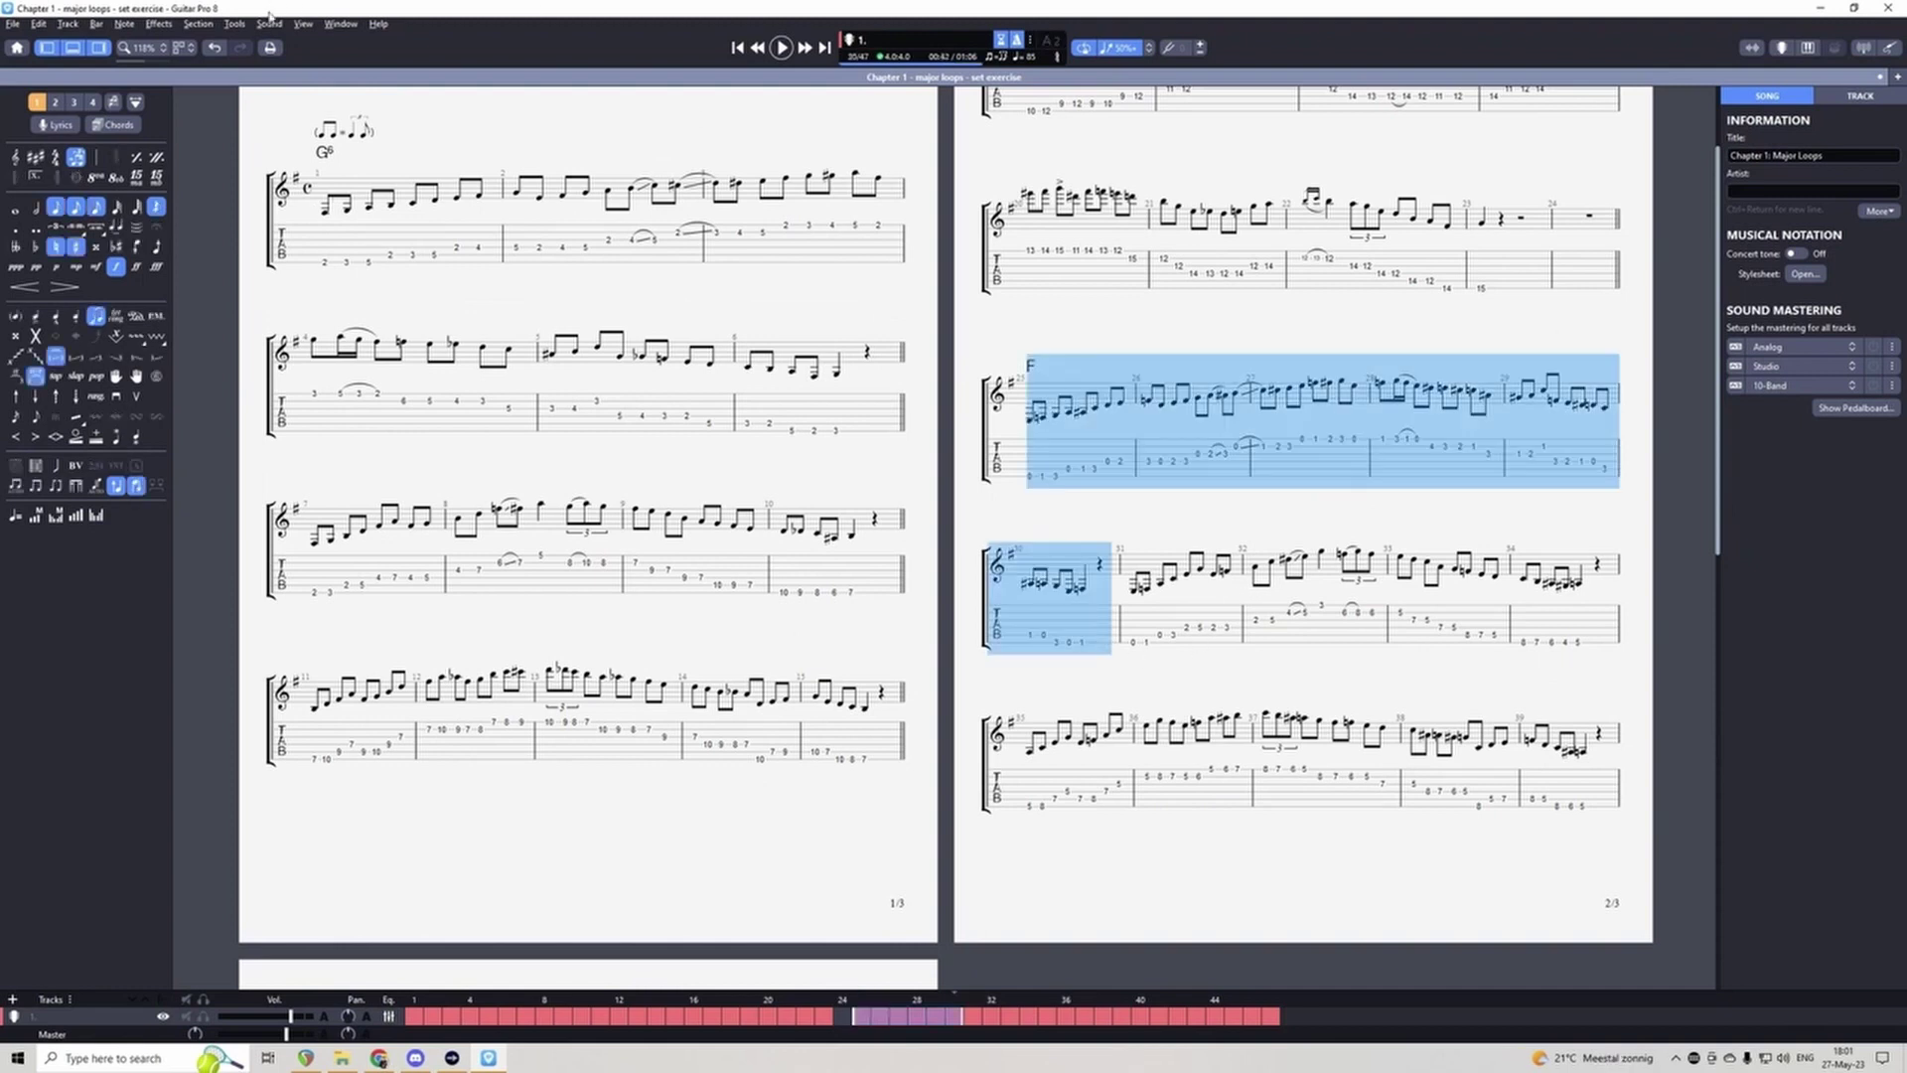
pyautogui.click(235, 23)
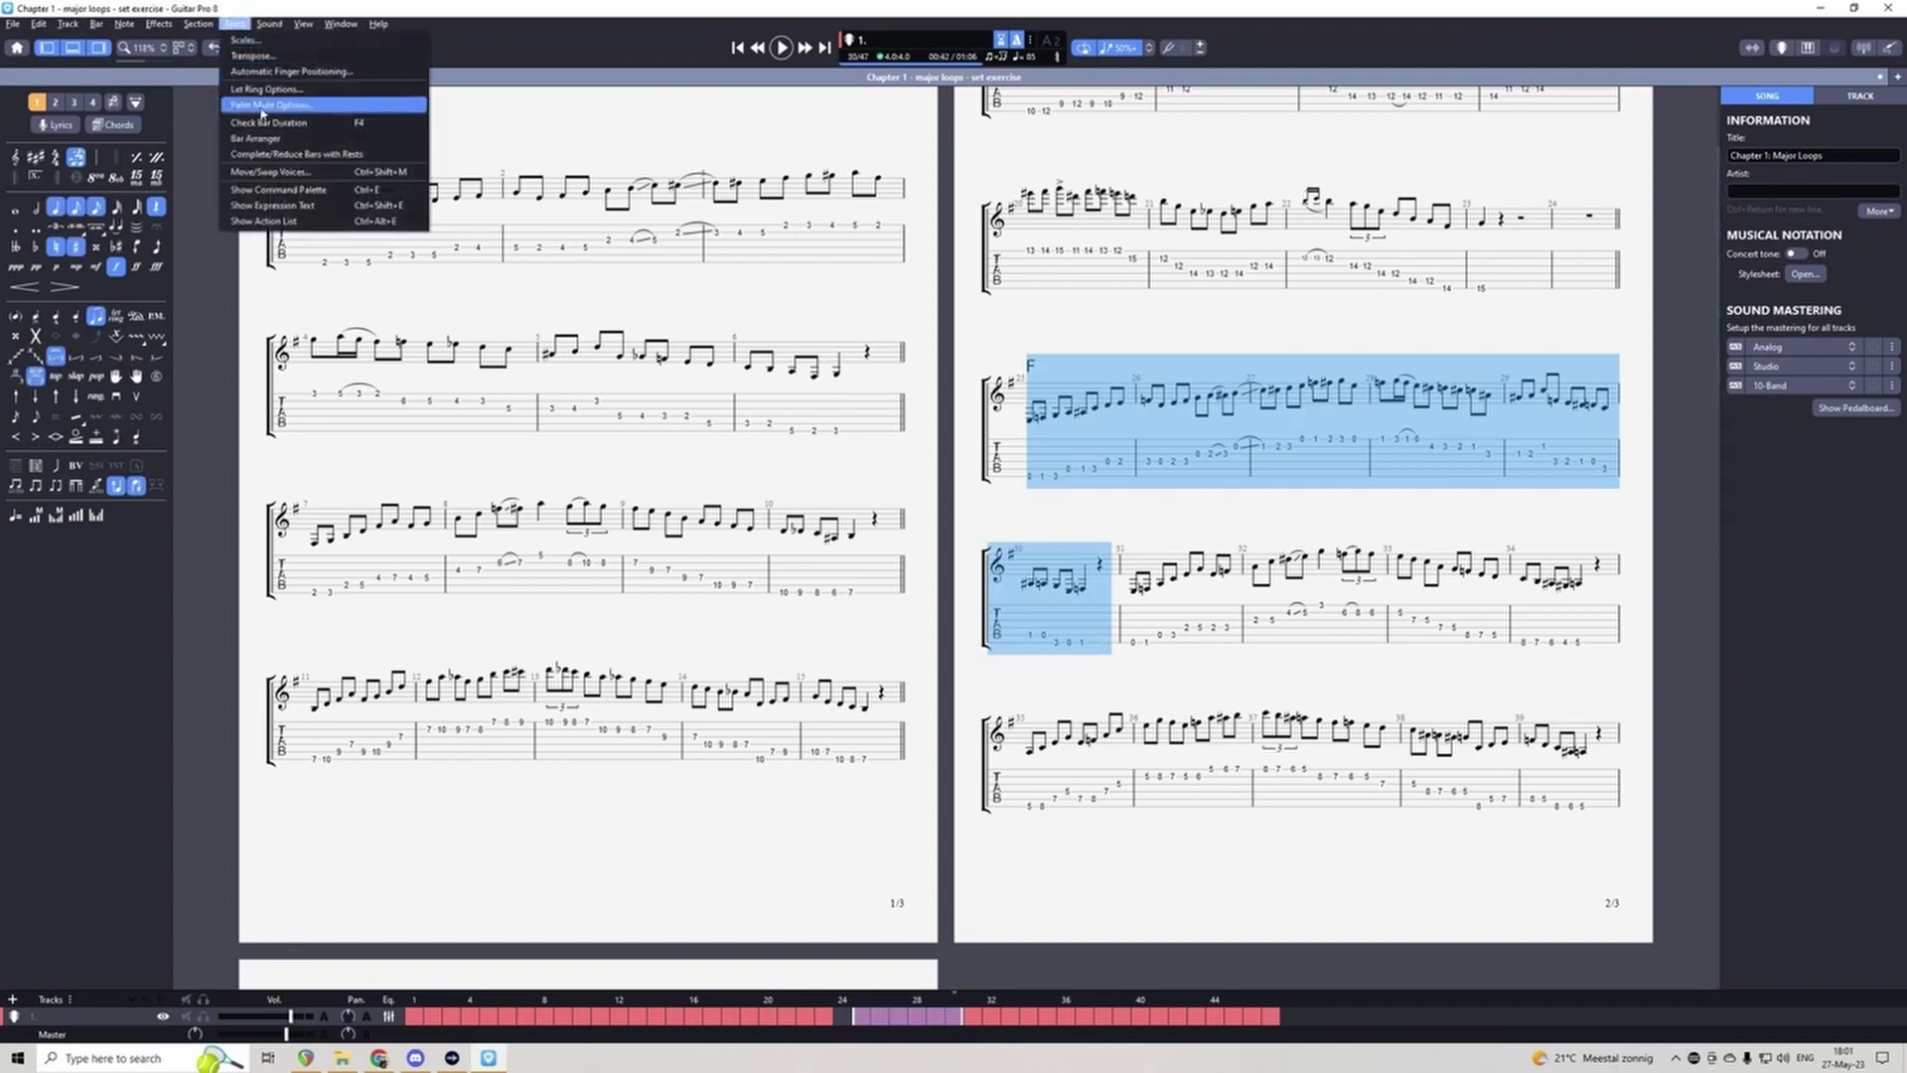
pyautogui.click(254, 56)
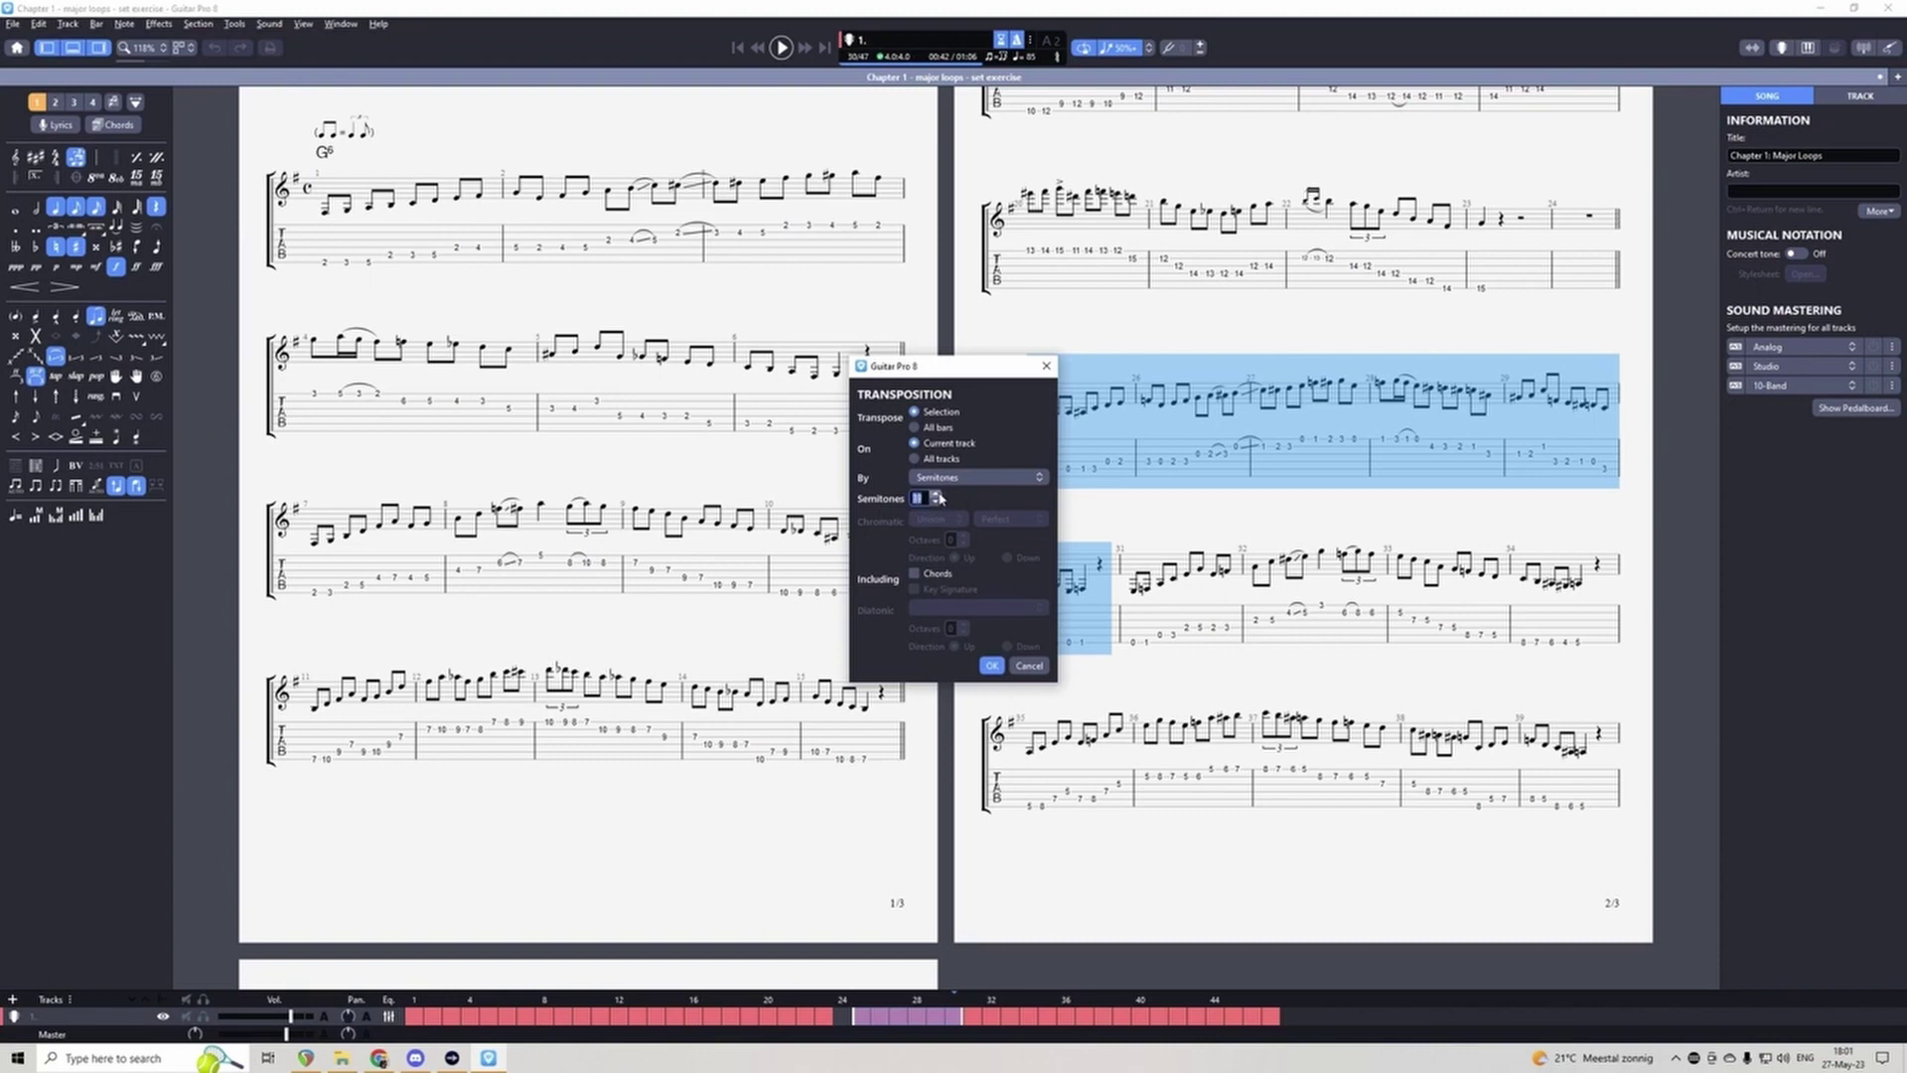
pyautogui.click(991, 665)
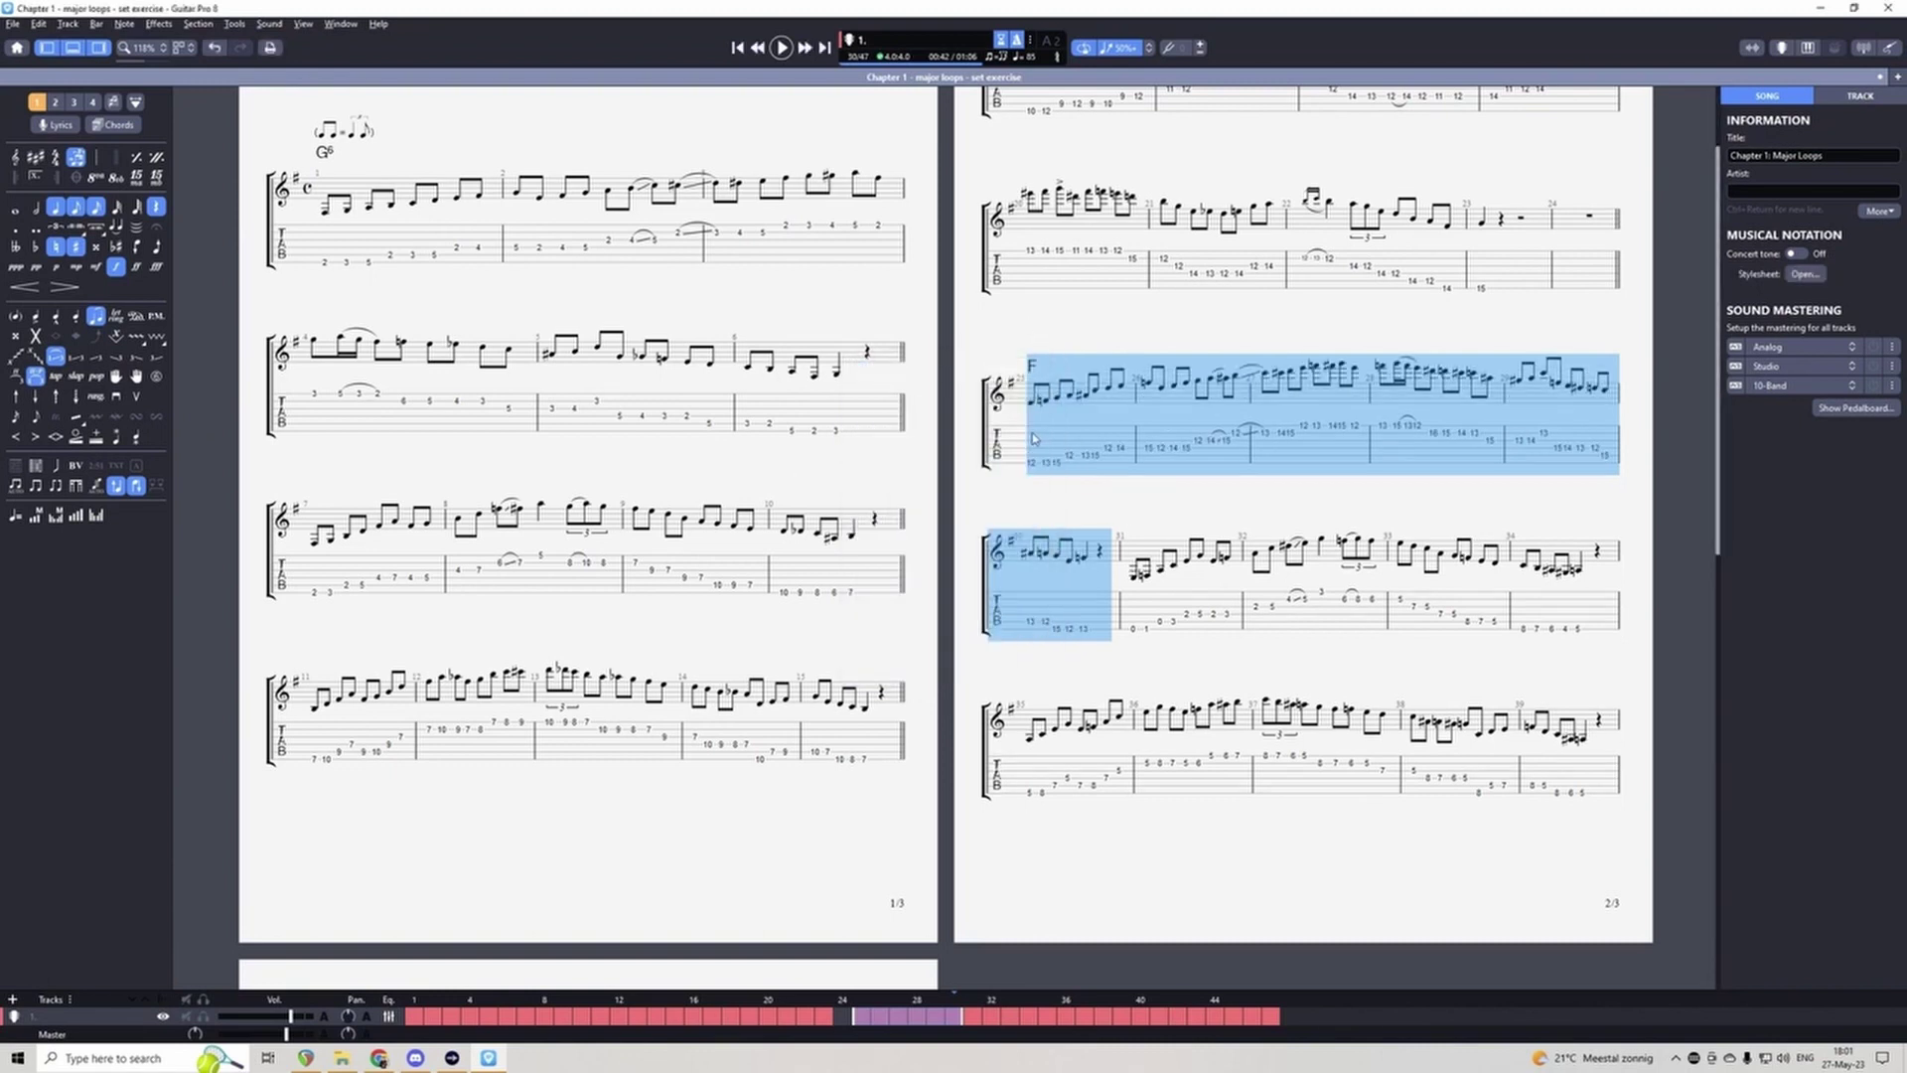
pyautogui.click(1084, 490)
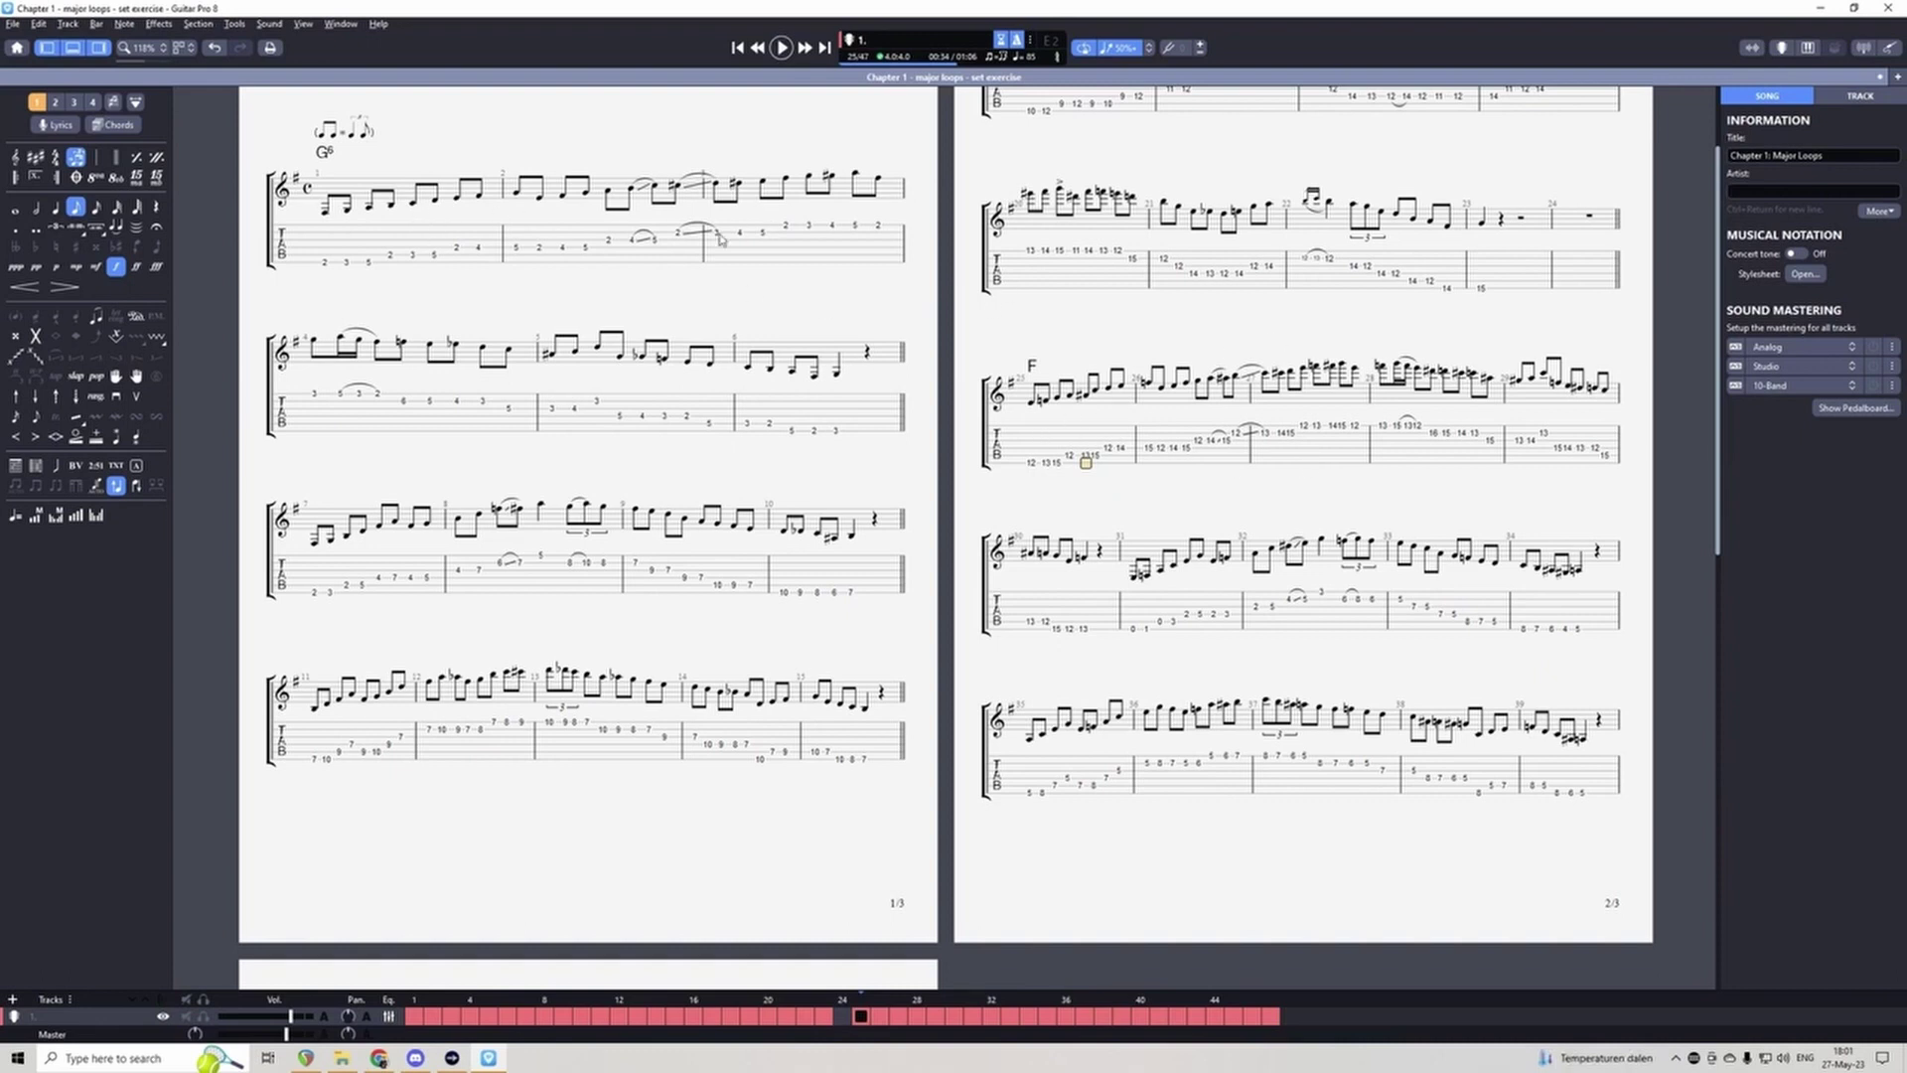
# Step: Use design mode to lay out bars 25–27 and bars 28–30 as two systems of three bars each, and leave the mode
pyautogui.click(151, 132)
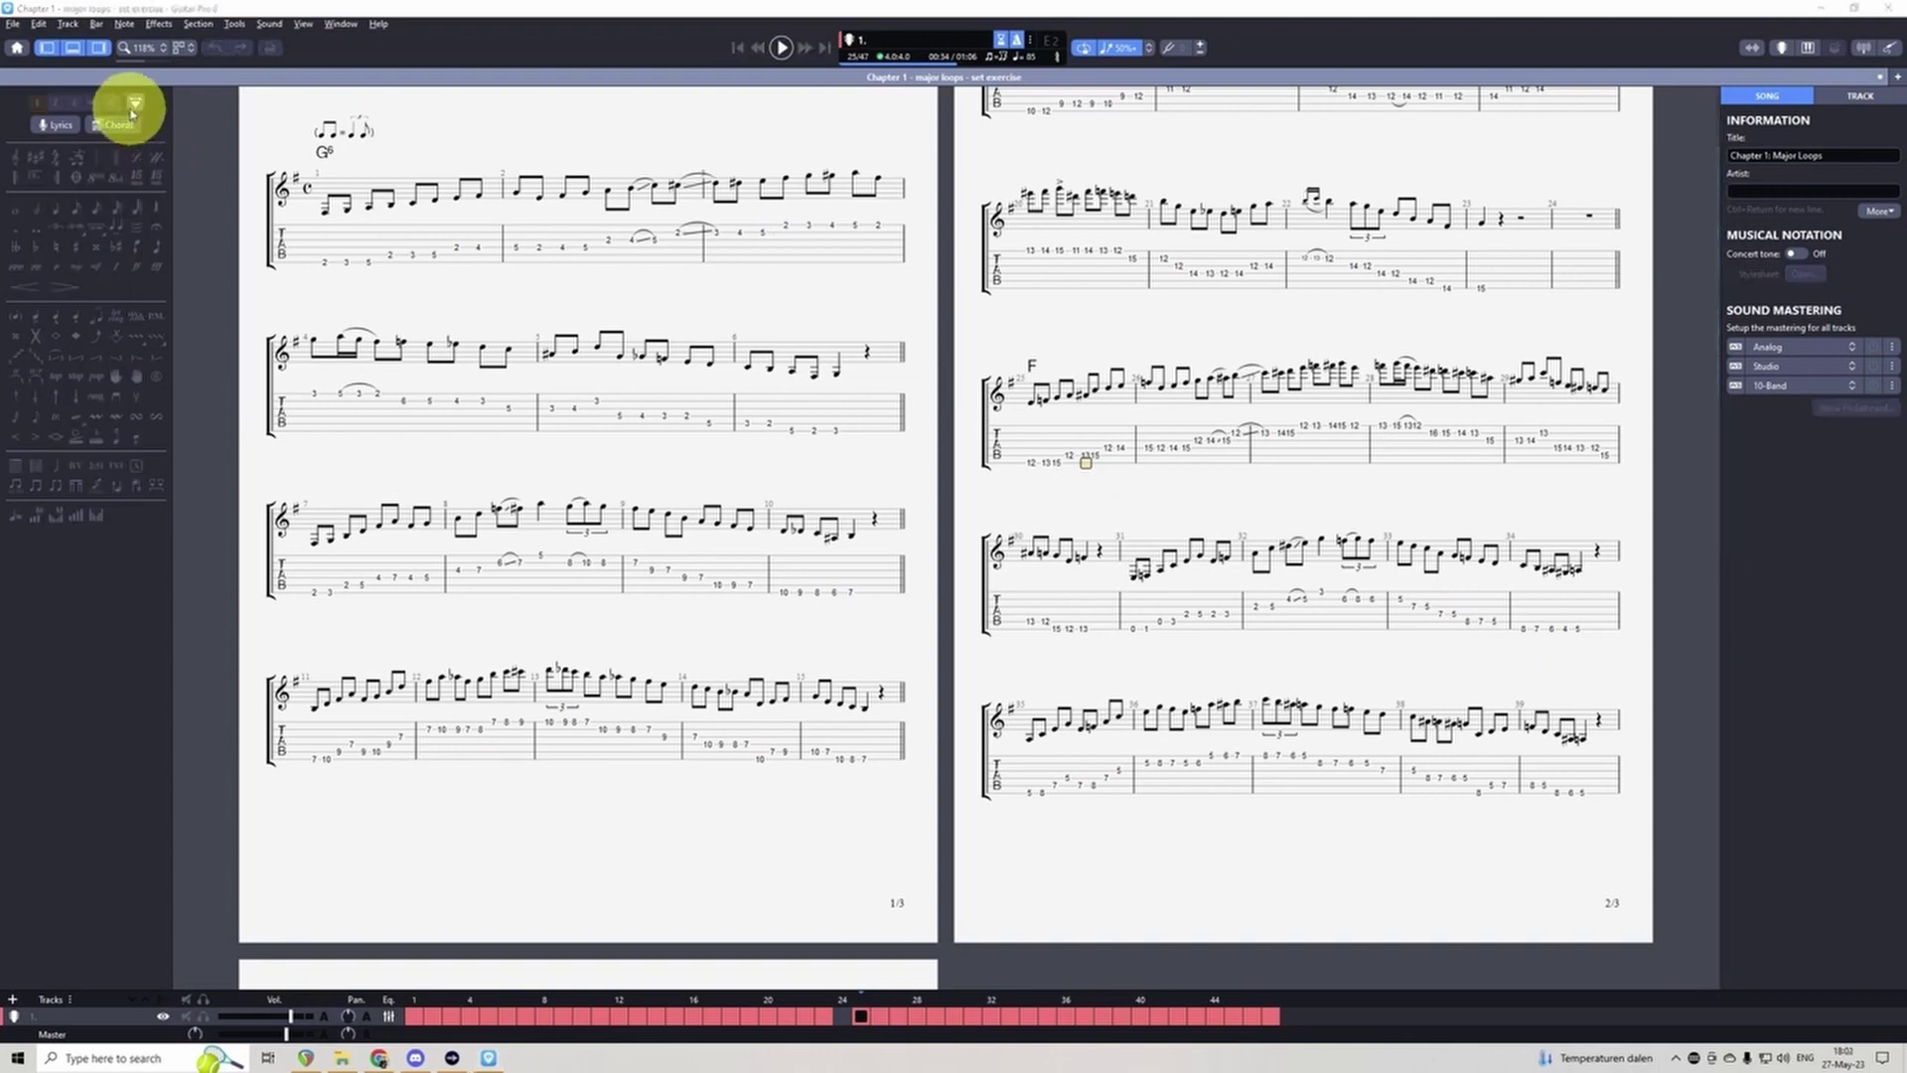
pyautogui.click(128, 106)
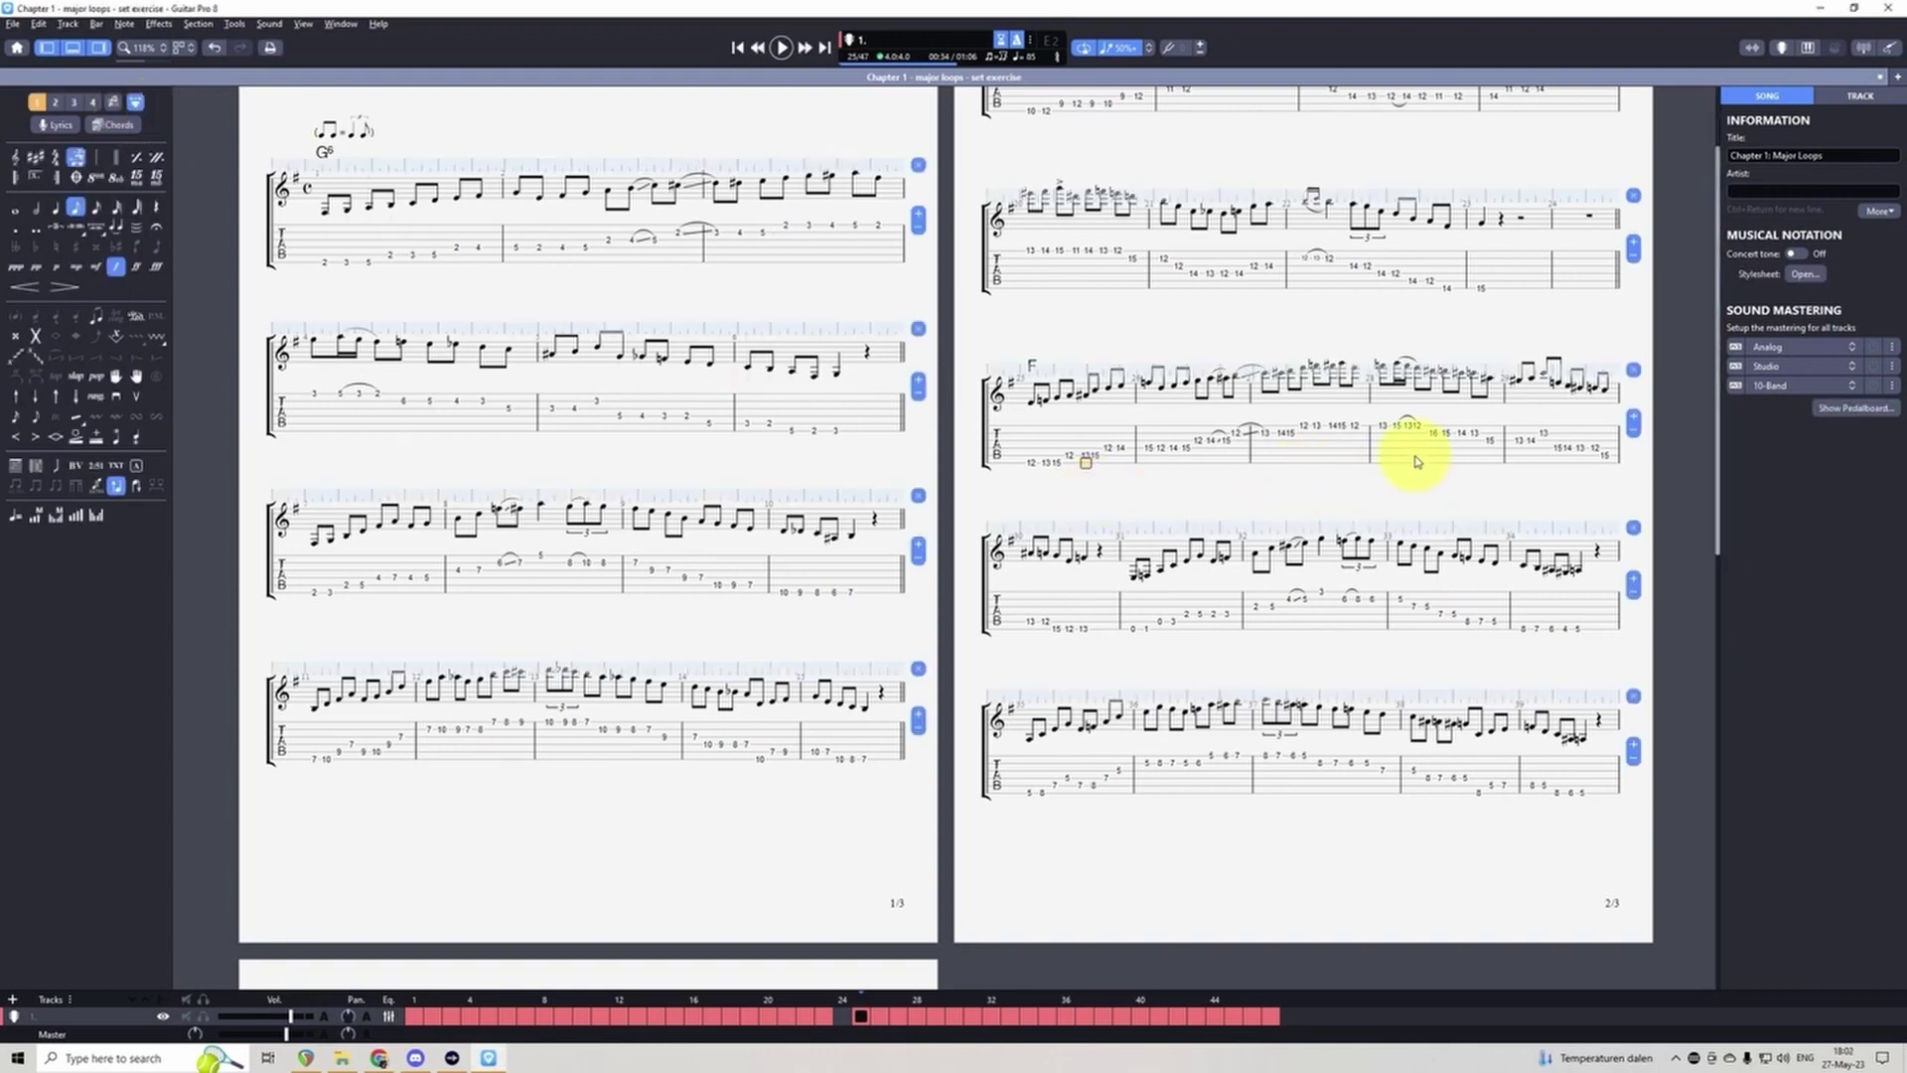
pyautogui.click(1634, 437)
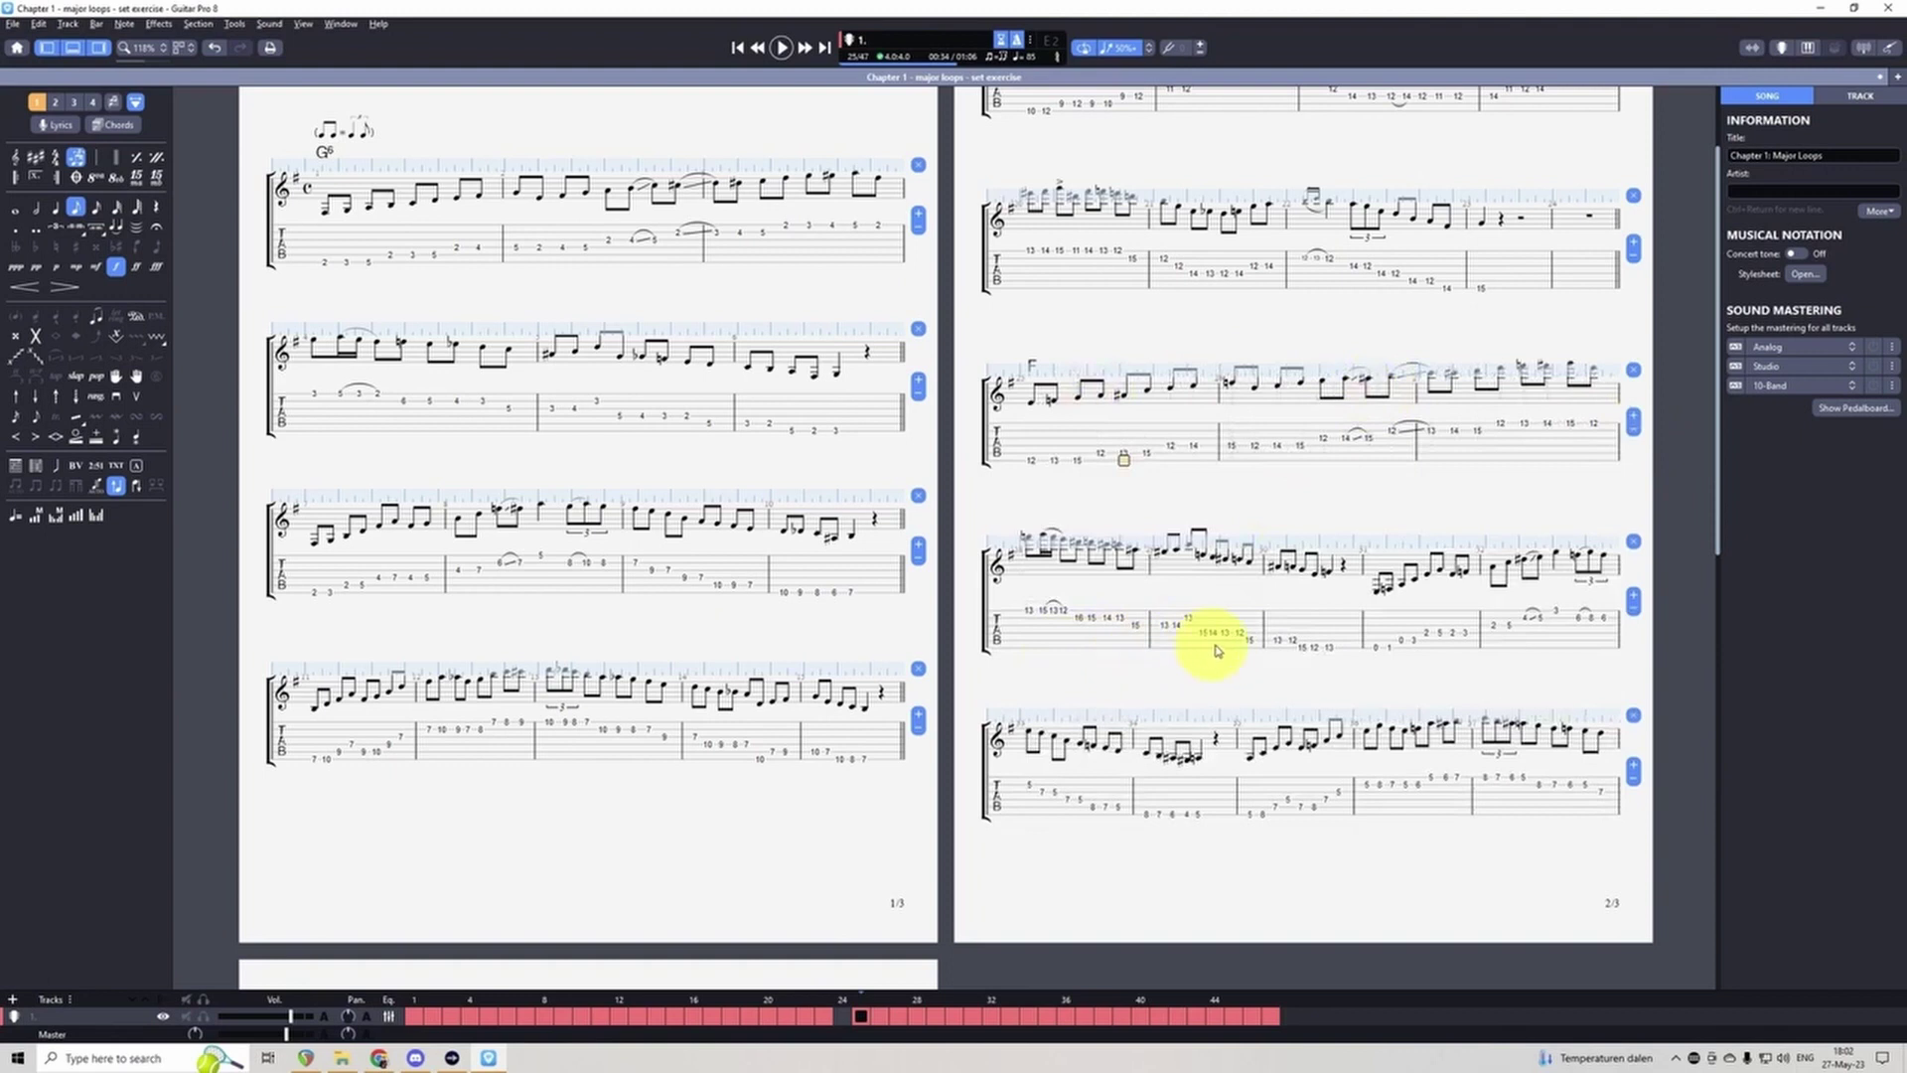
pyautogui.click(1634, 602)
pyautogui.click(1633, 602)
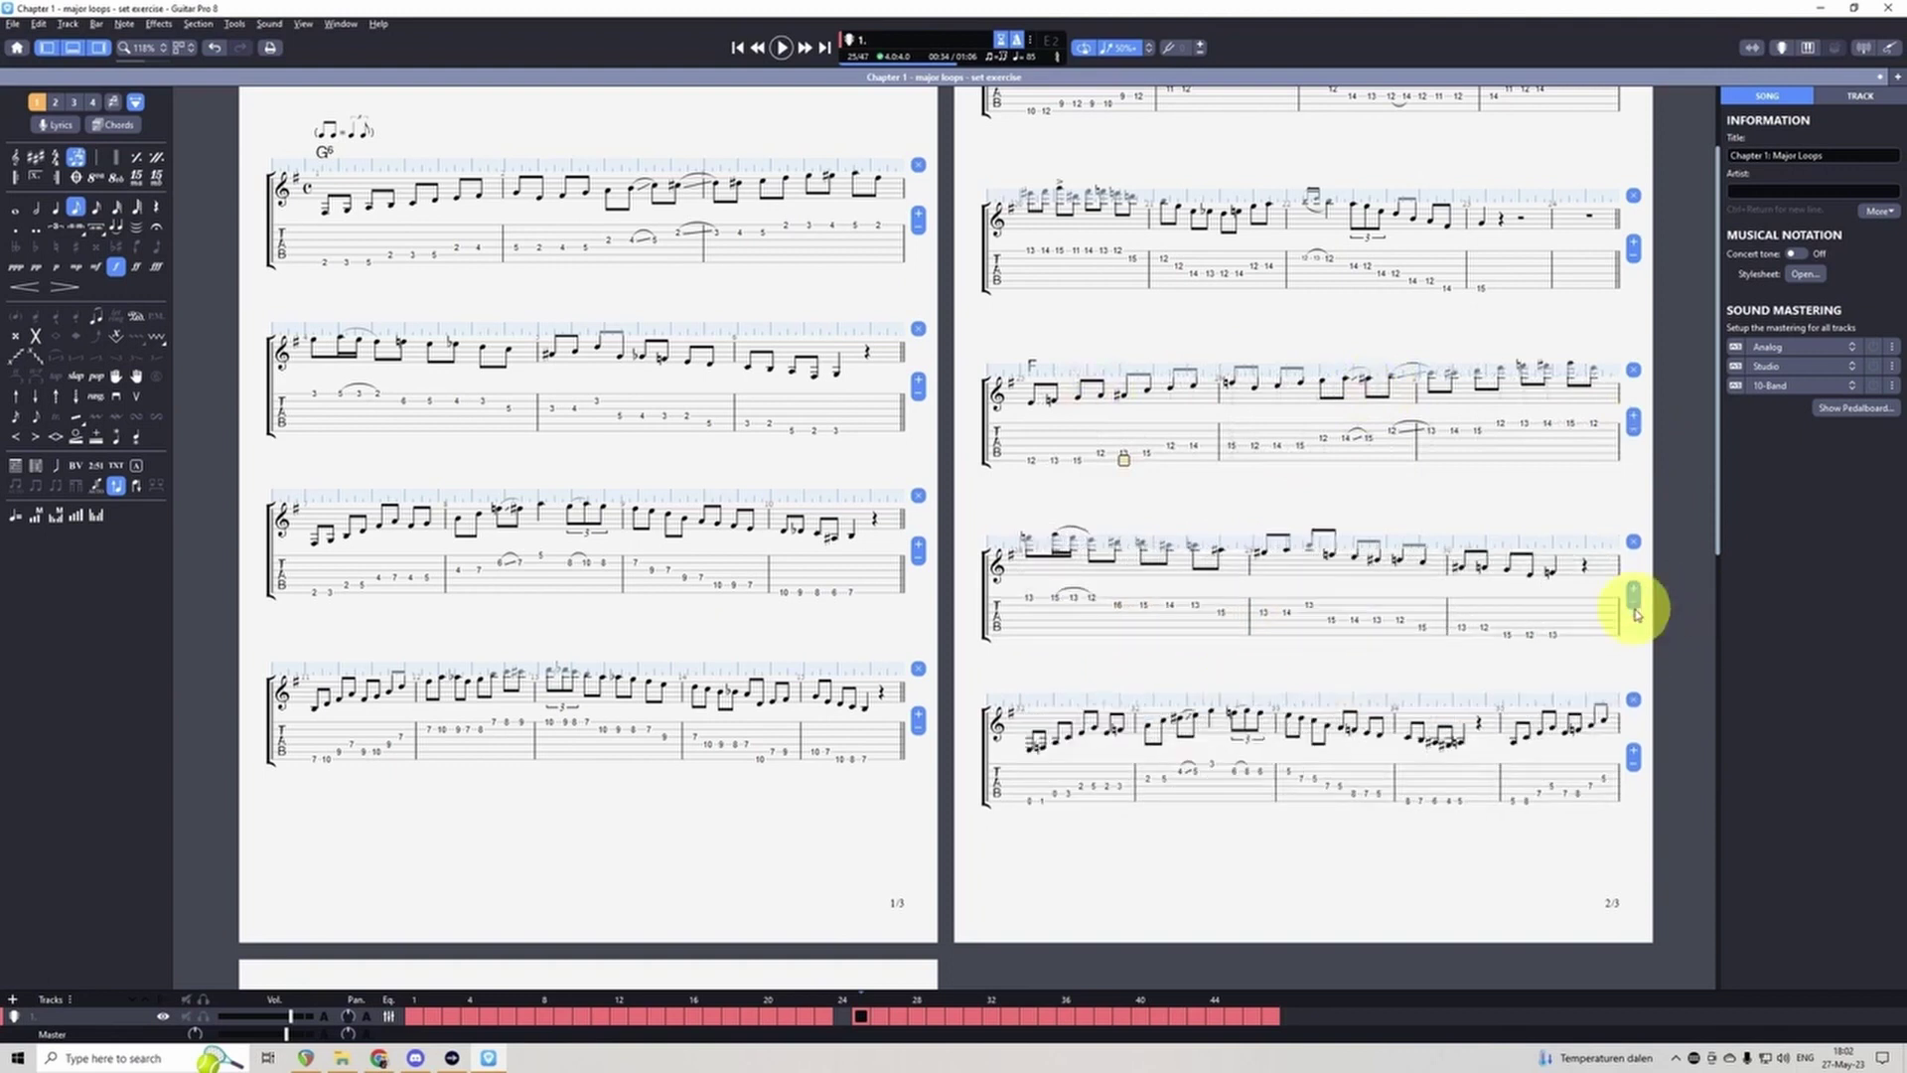
pyautogui.click(136, 101)
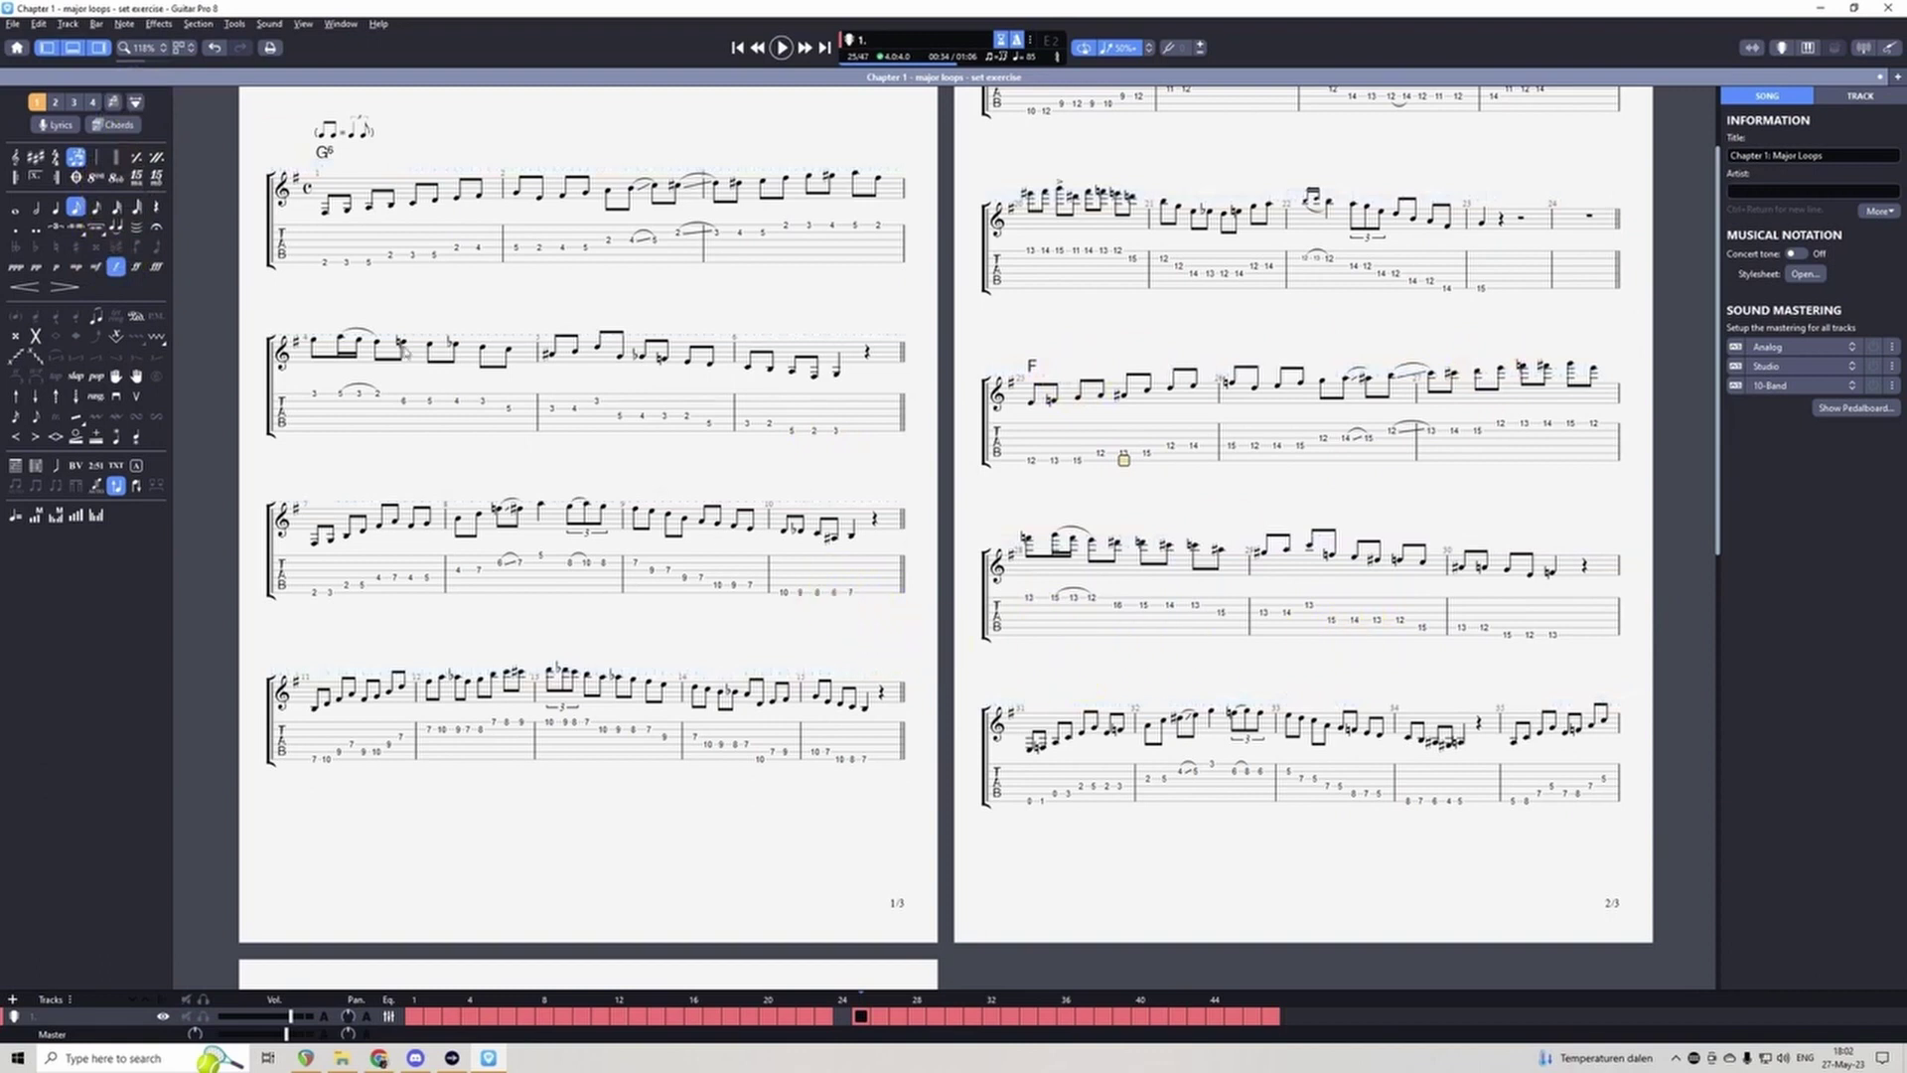
# Step: Review the progressive speed settings and close them without changes
pyautogui.scroll(1, 1174, 601)
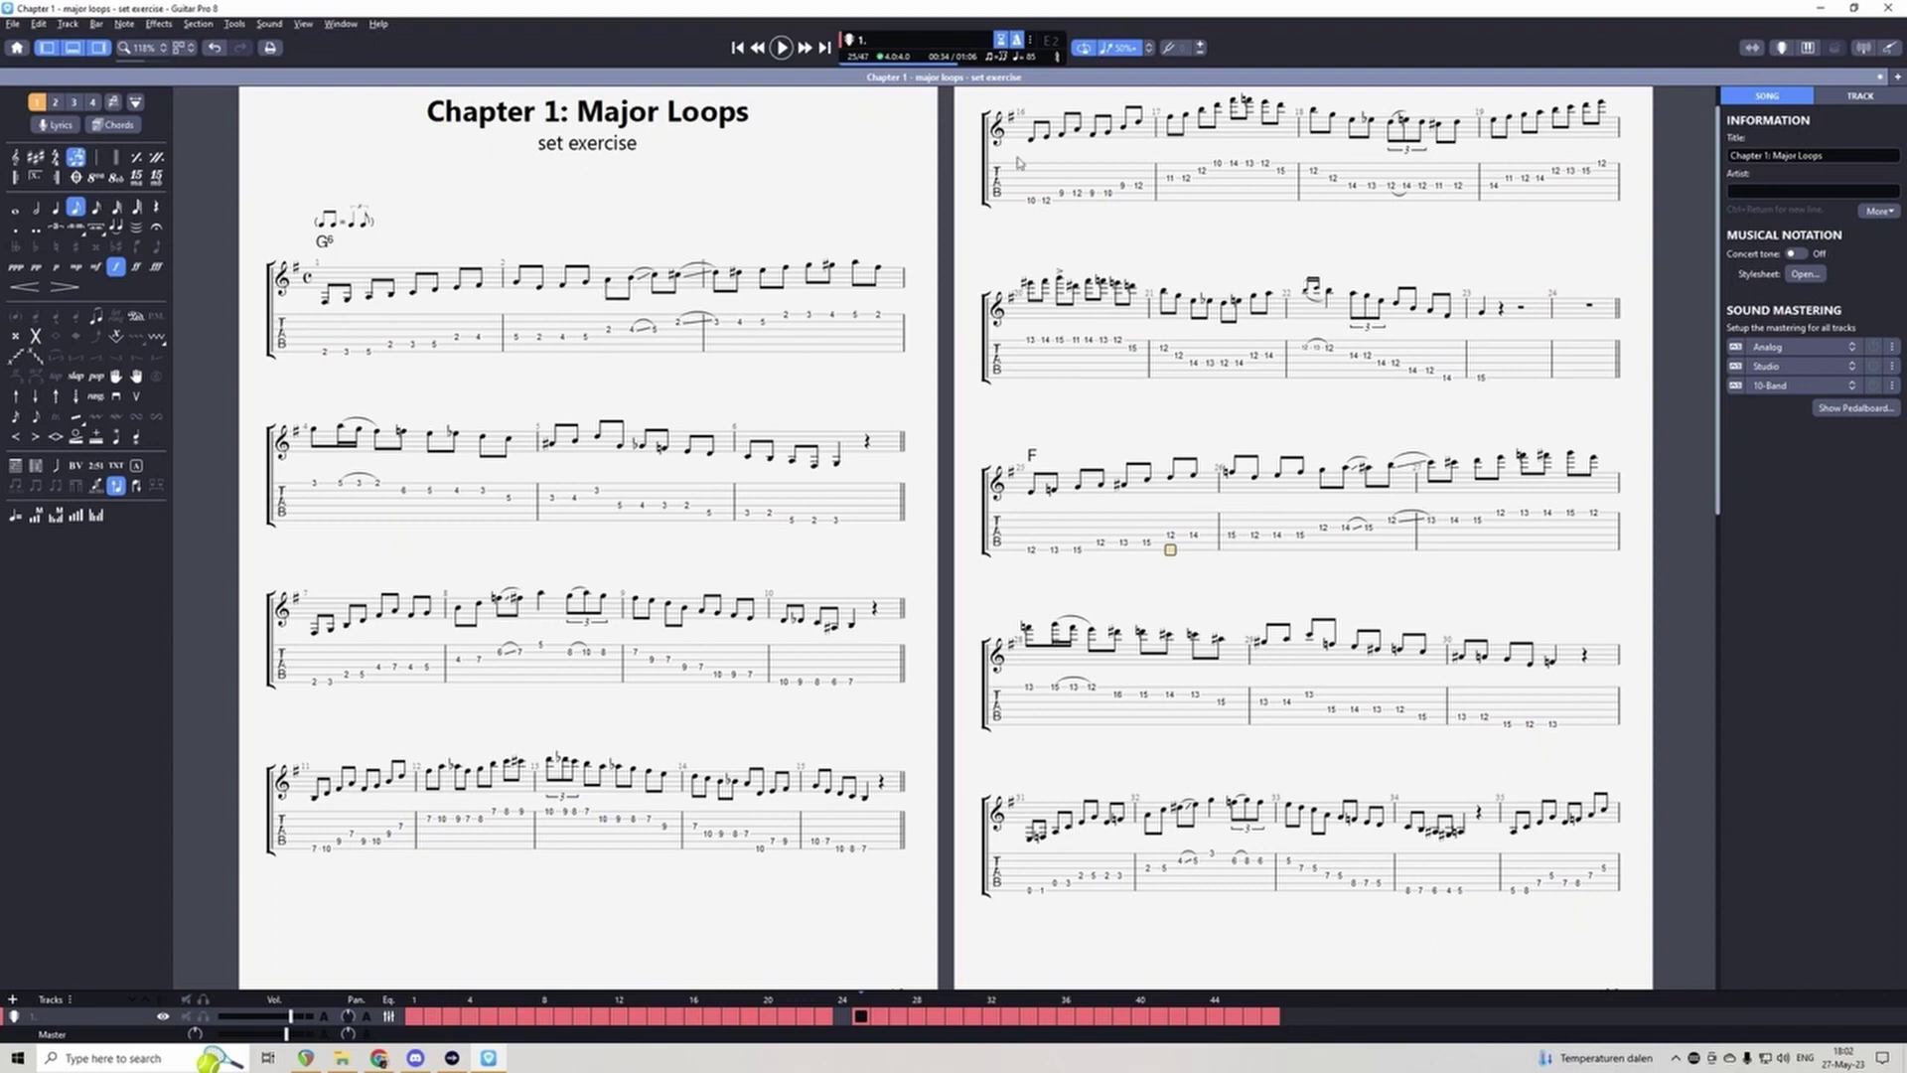
pyautogui.click(1150, 50)
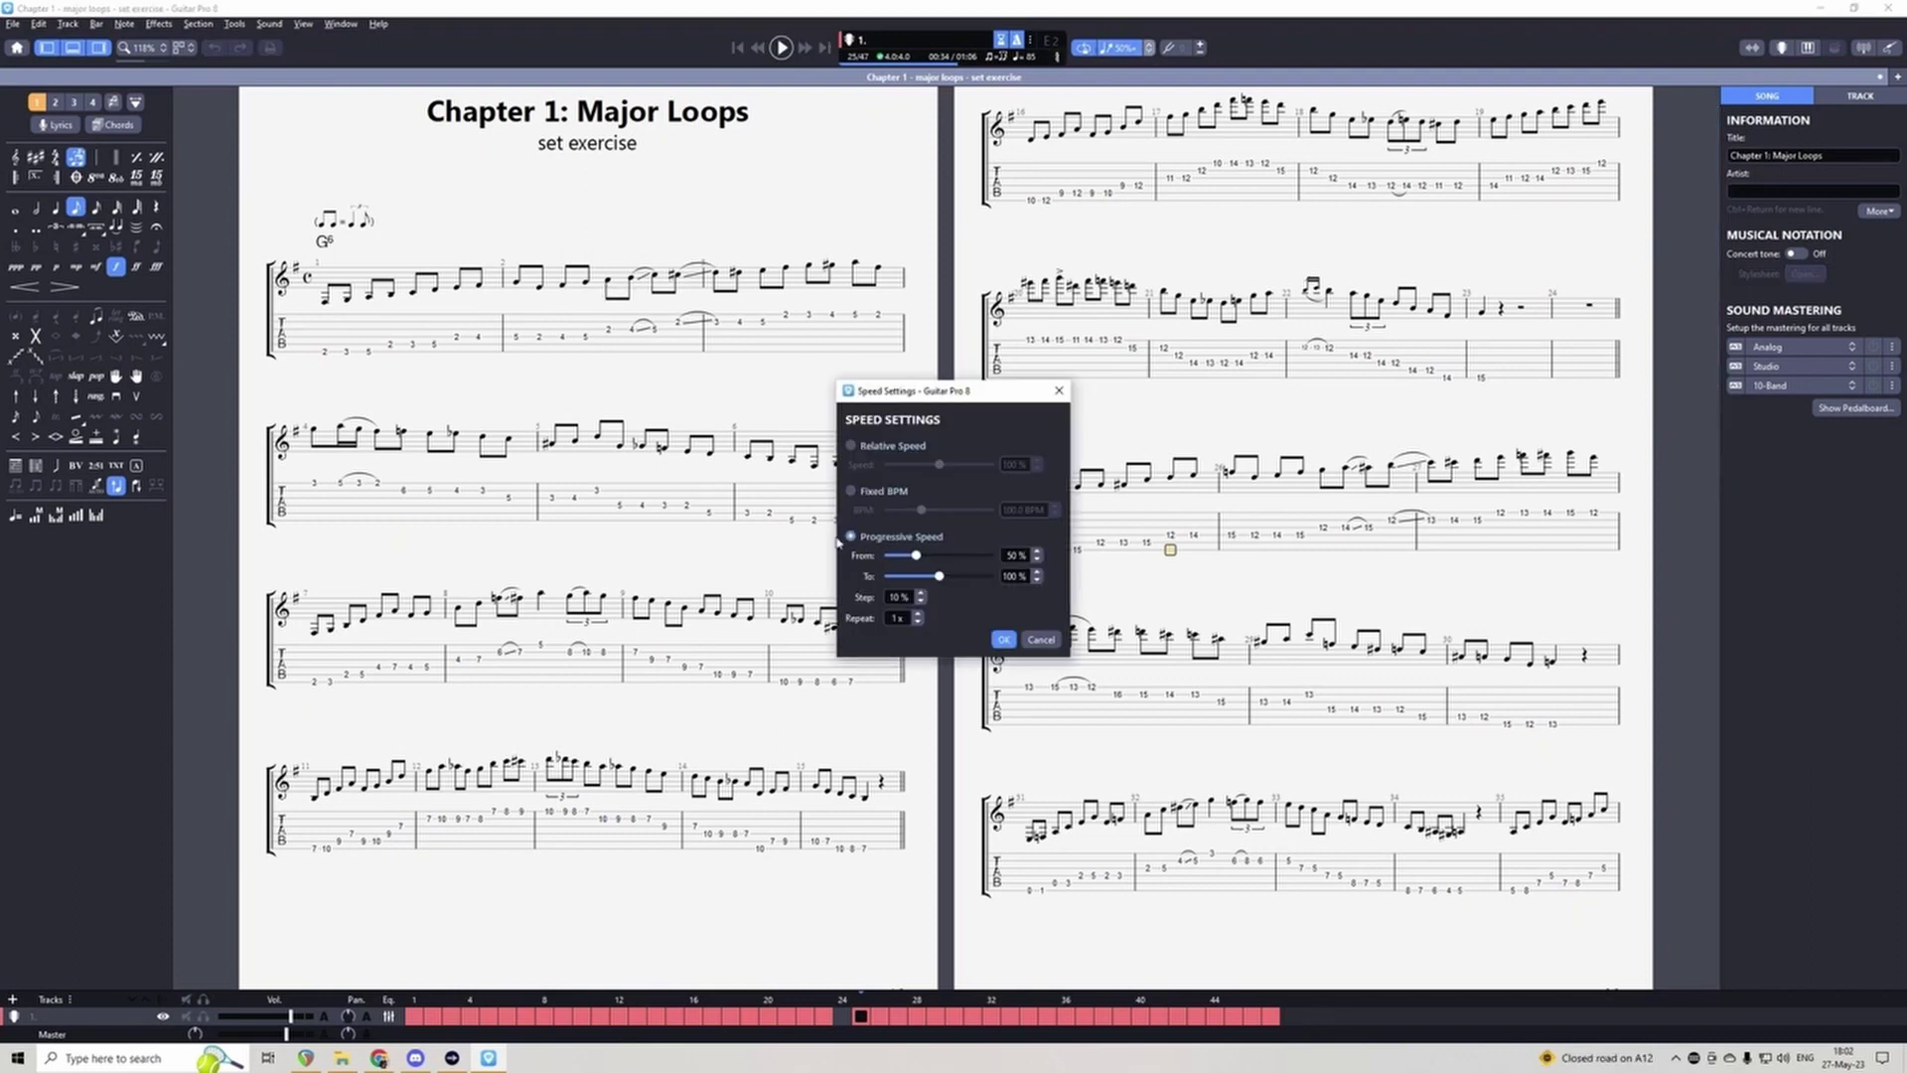
pyautogui.click(1059, 390)
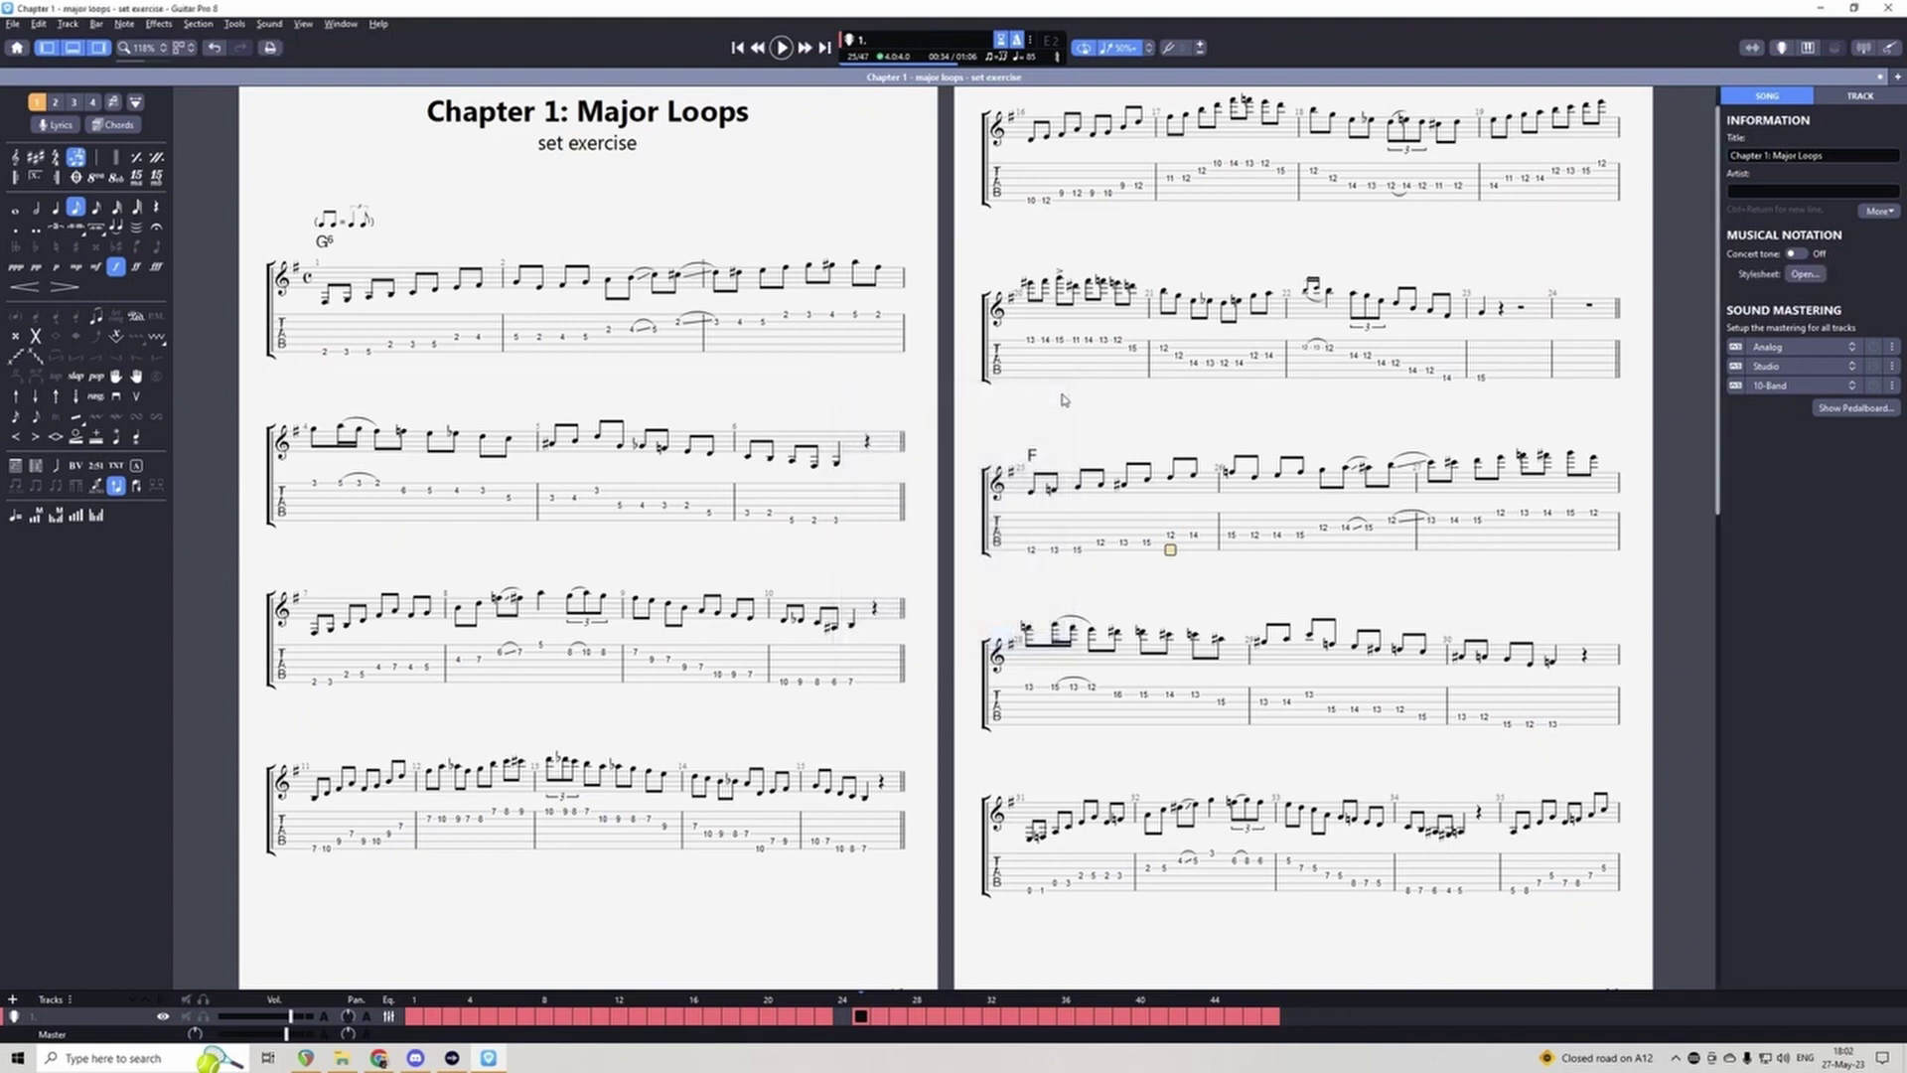